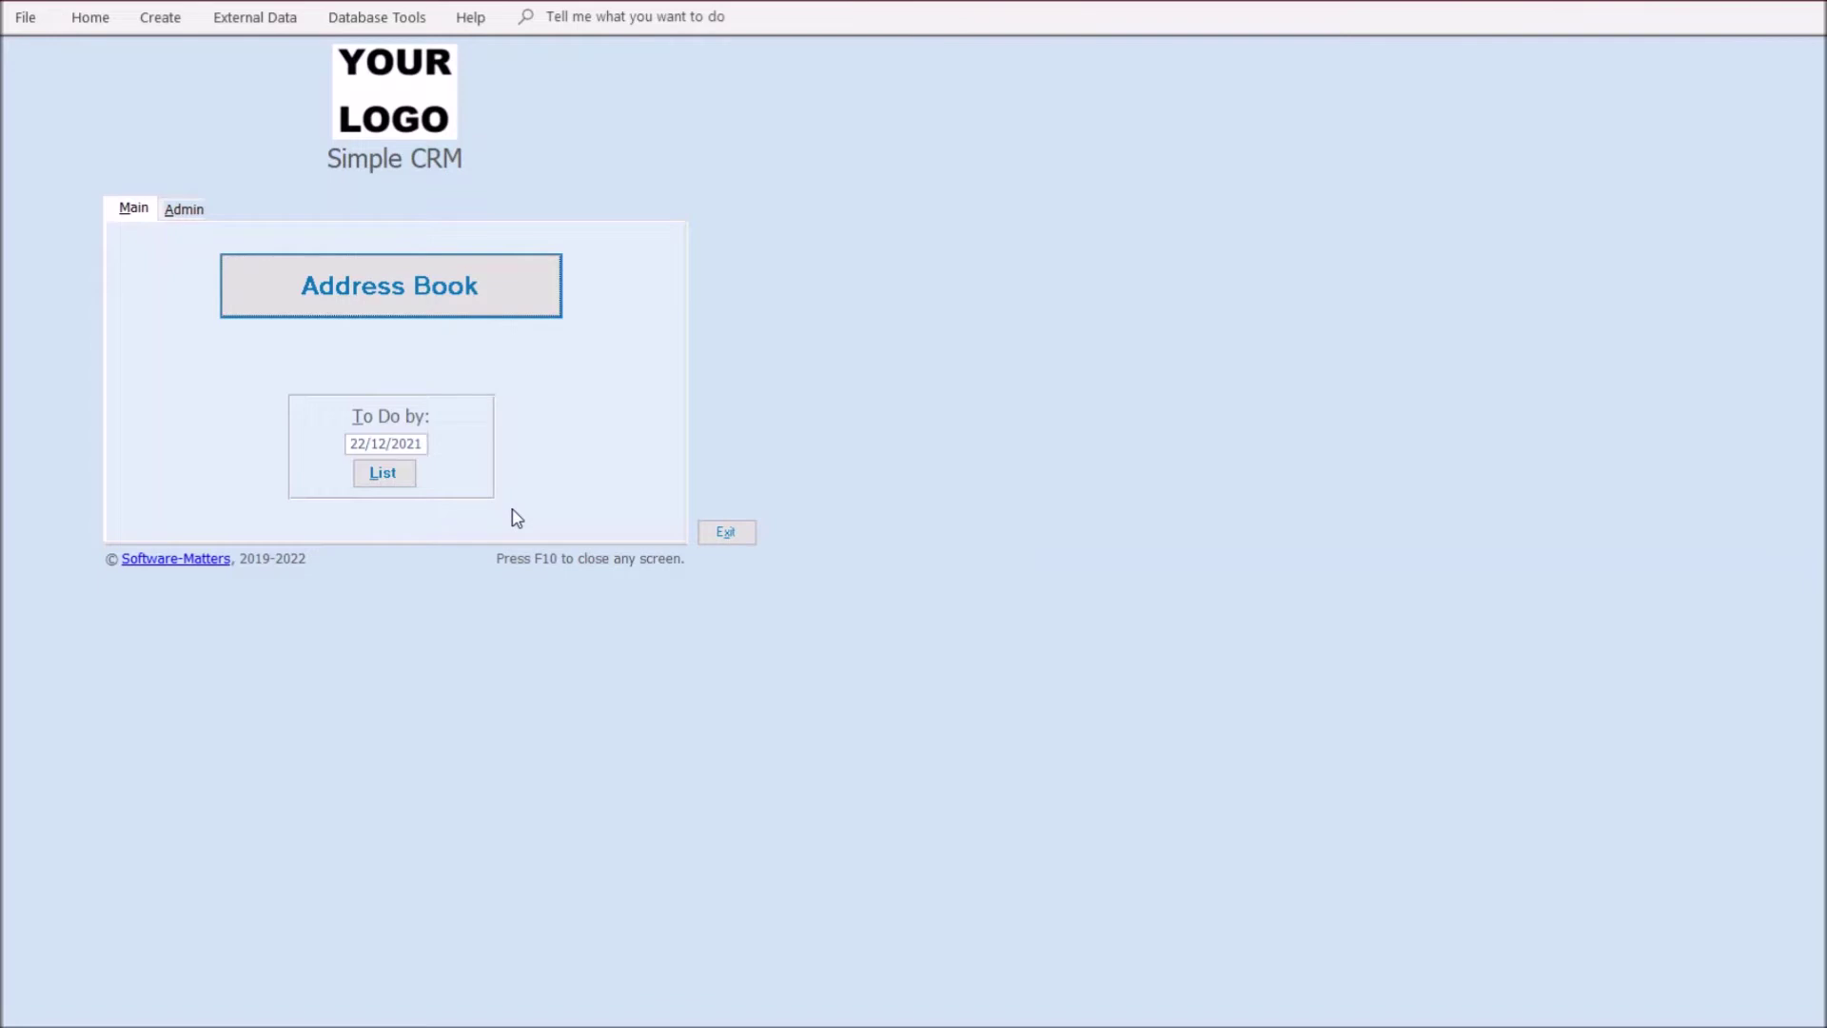
Switch the Simple CRM menu to its Admin page.
{"action": "left_click", "coordinate": [183, 211]}
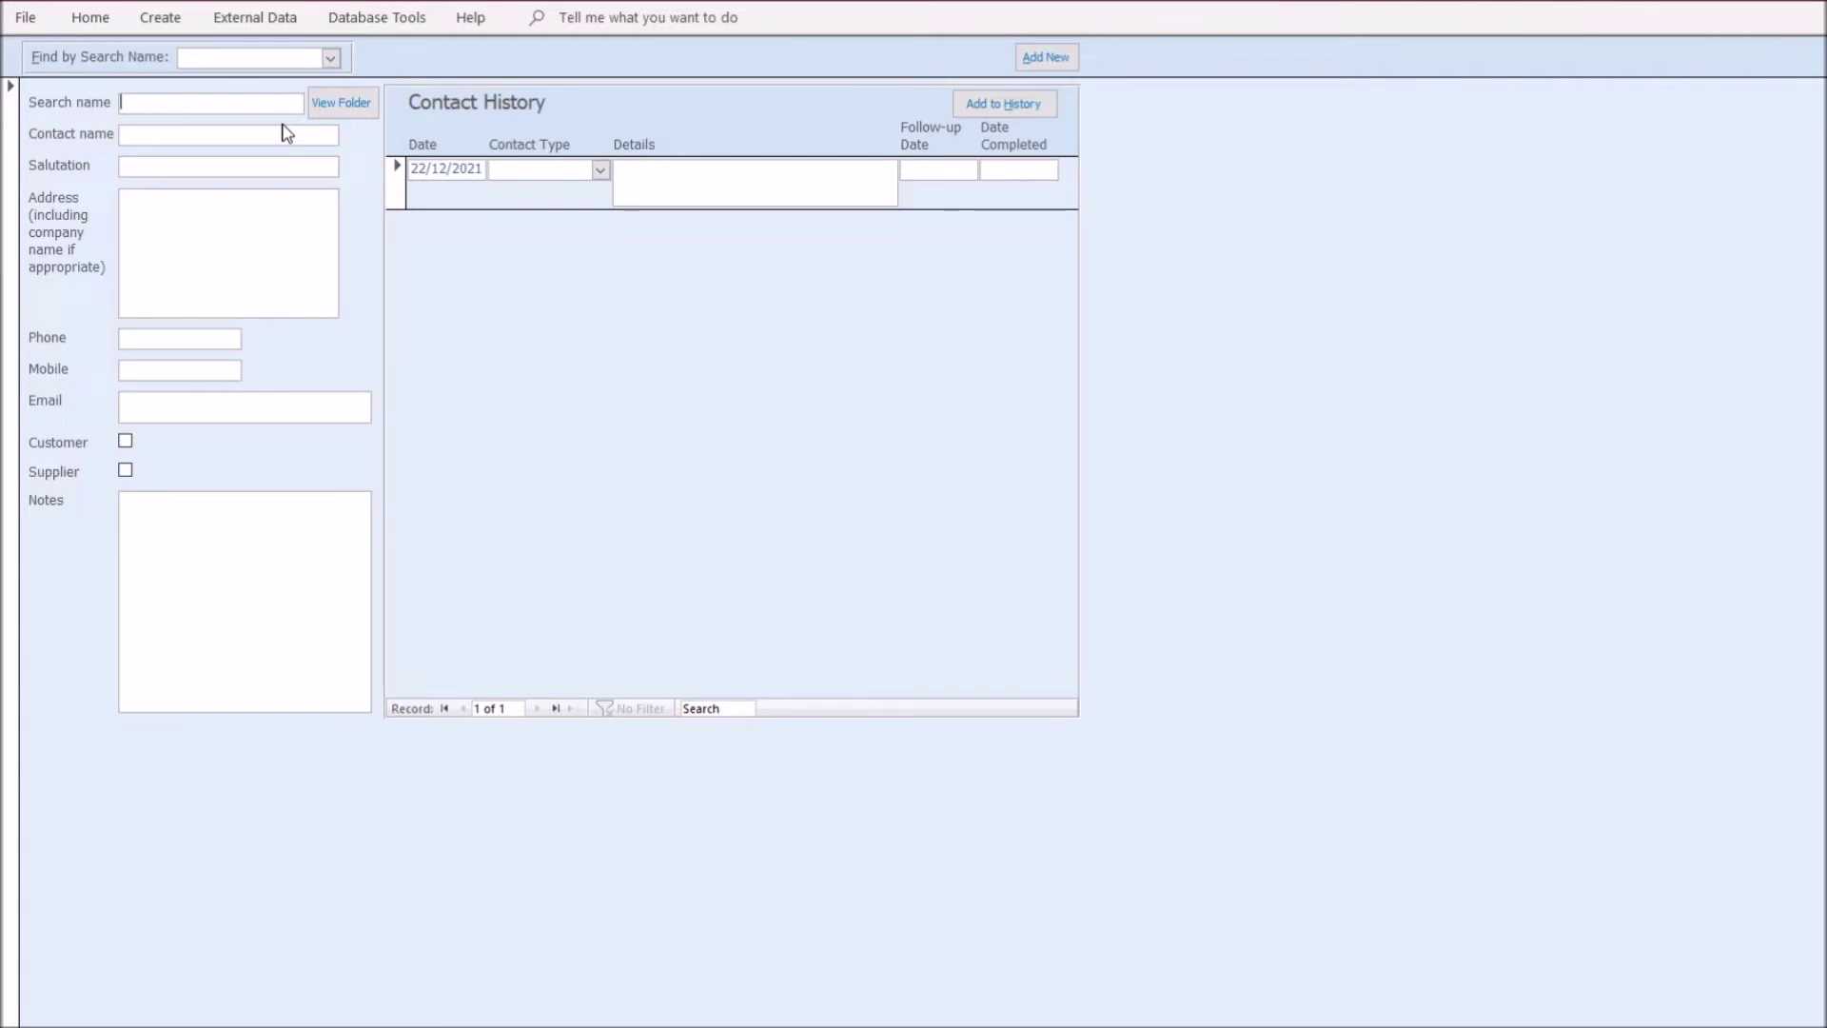
{"action": "type", "text": "SMI"}
{"action": "type", "text": "THJEF"}
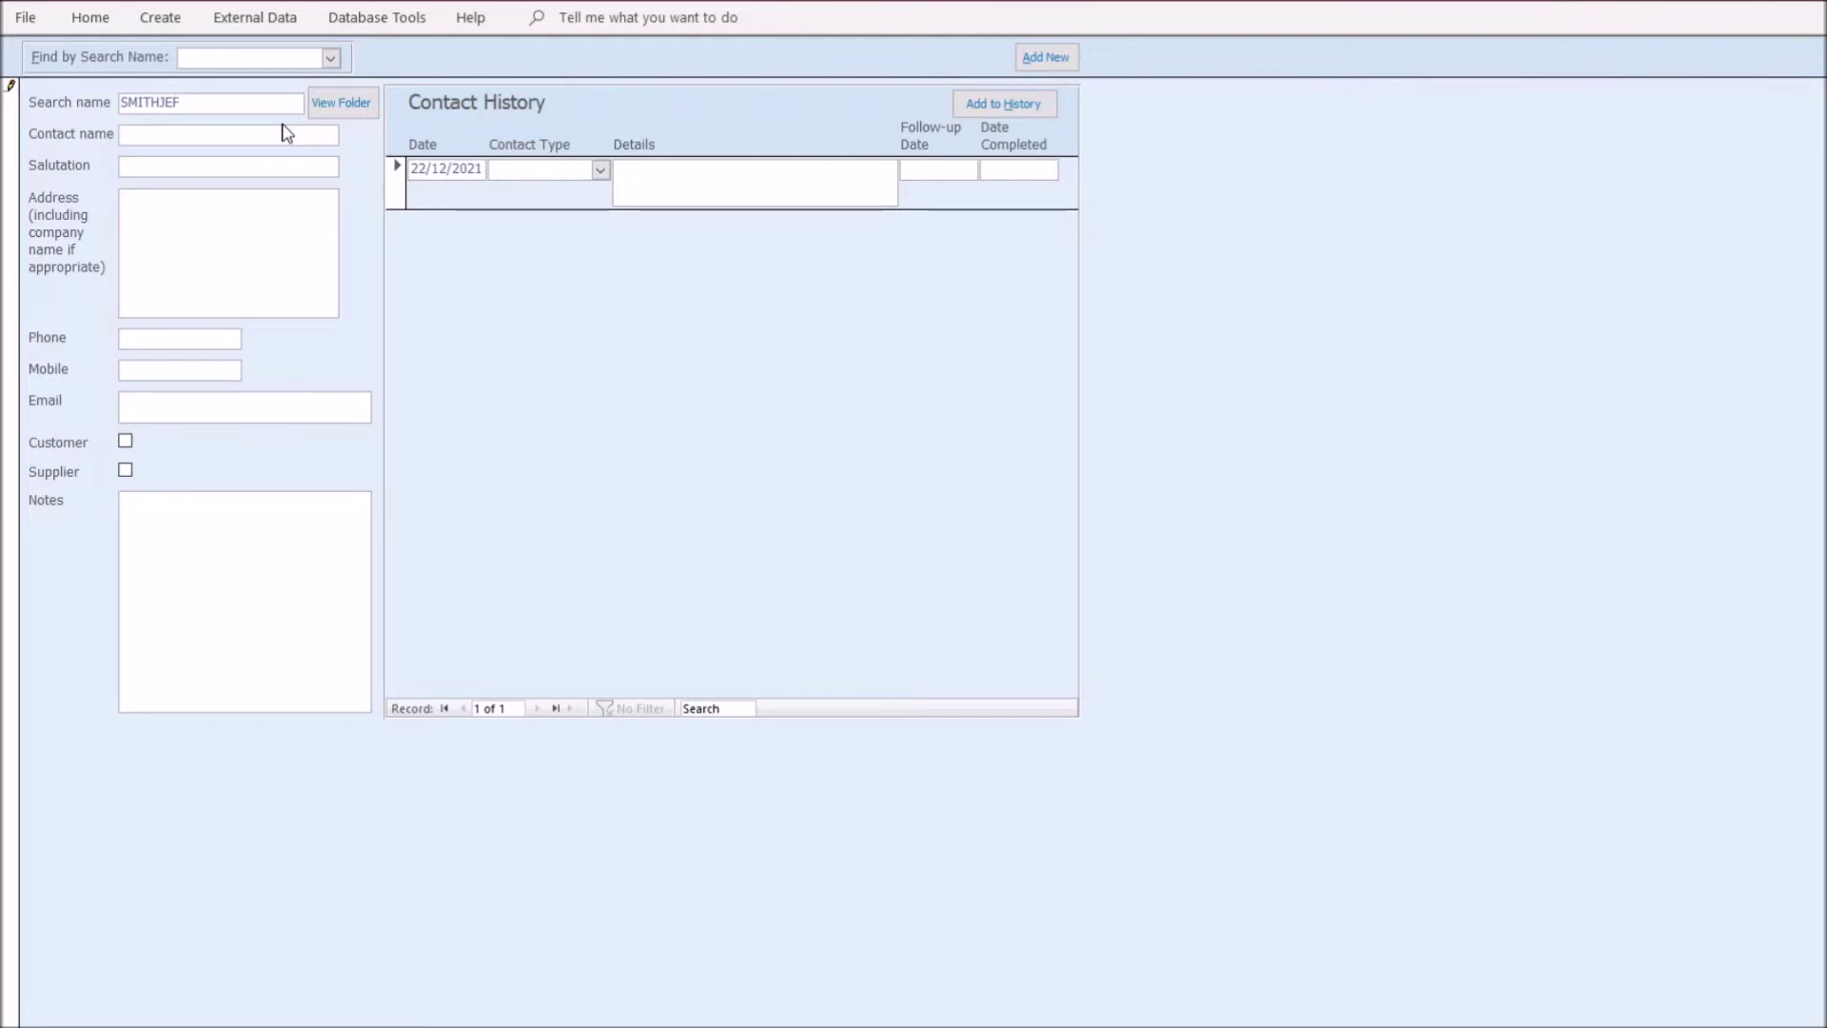
{"action": "type", "text": "Mr Sm"}
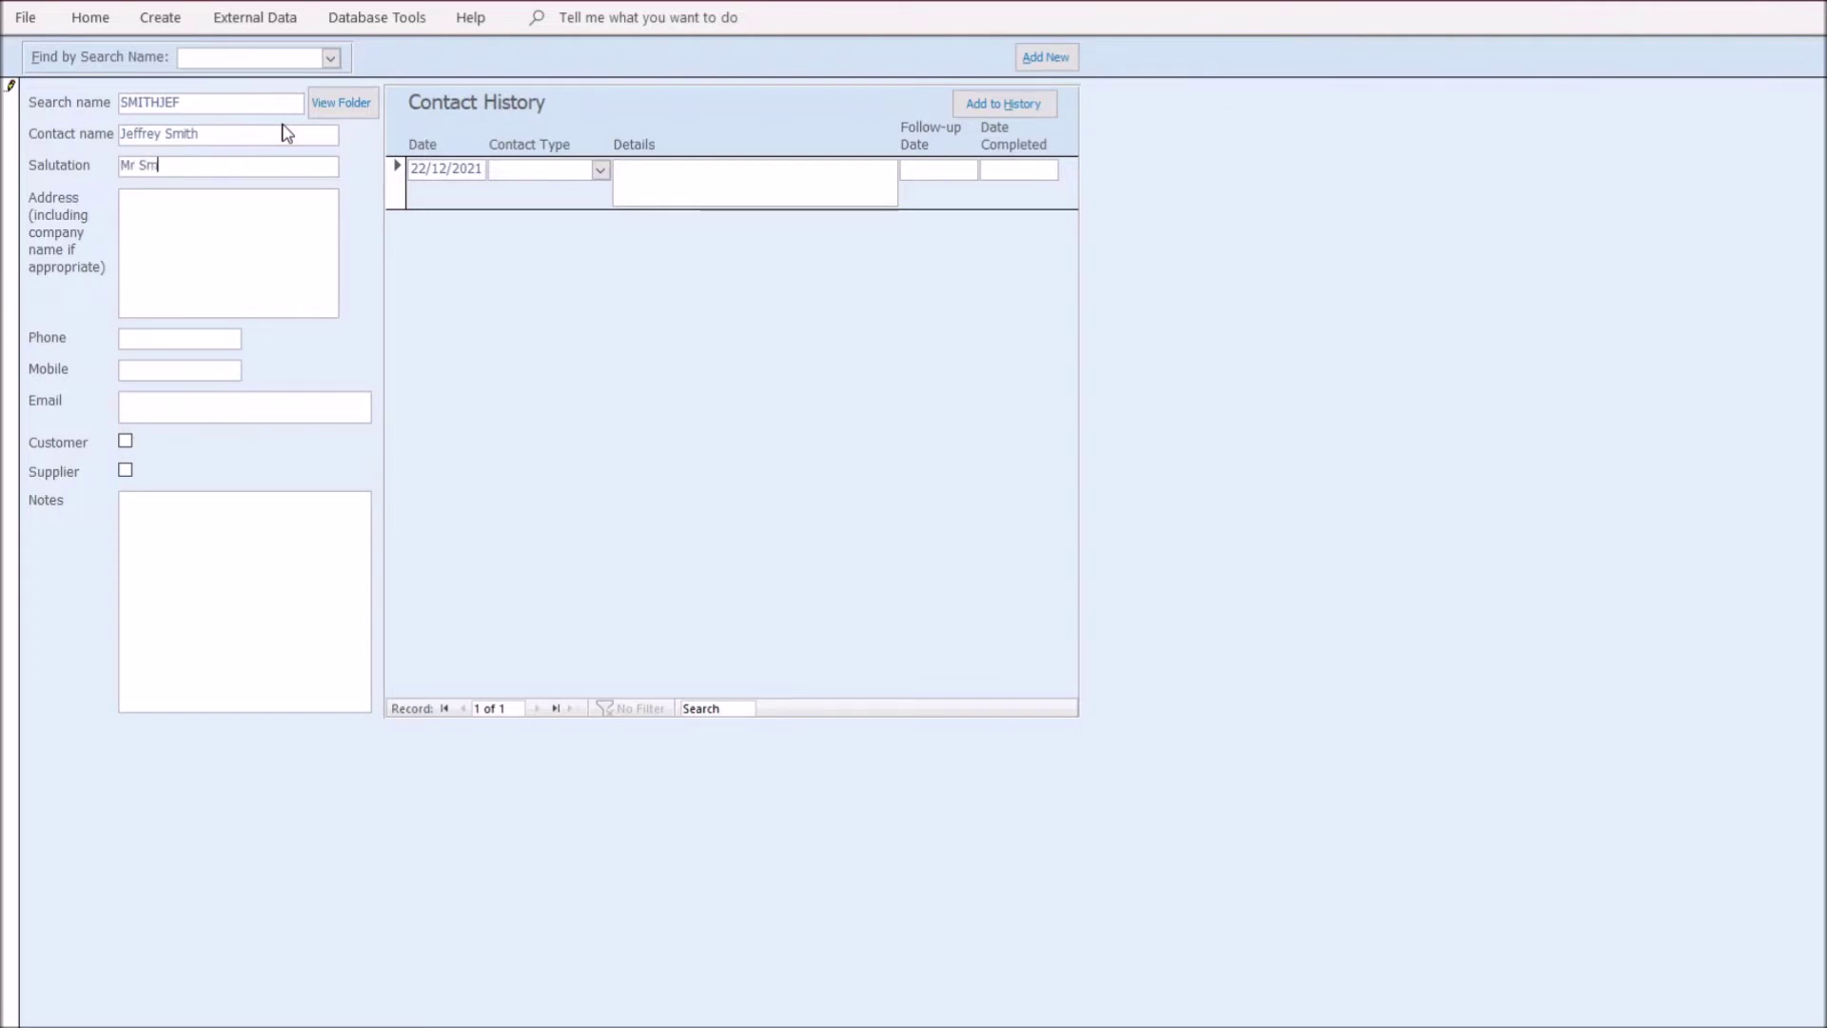
{"action": "type", "text": "ith"}
{"action": "left_click", "coordinate": [138, 203]}
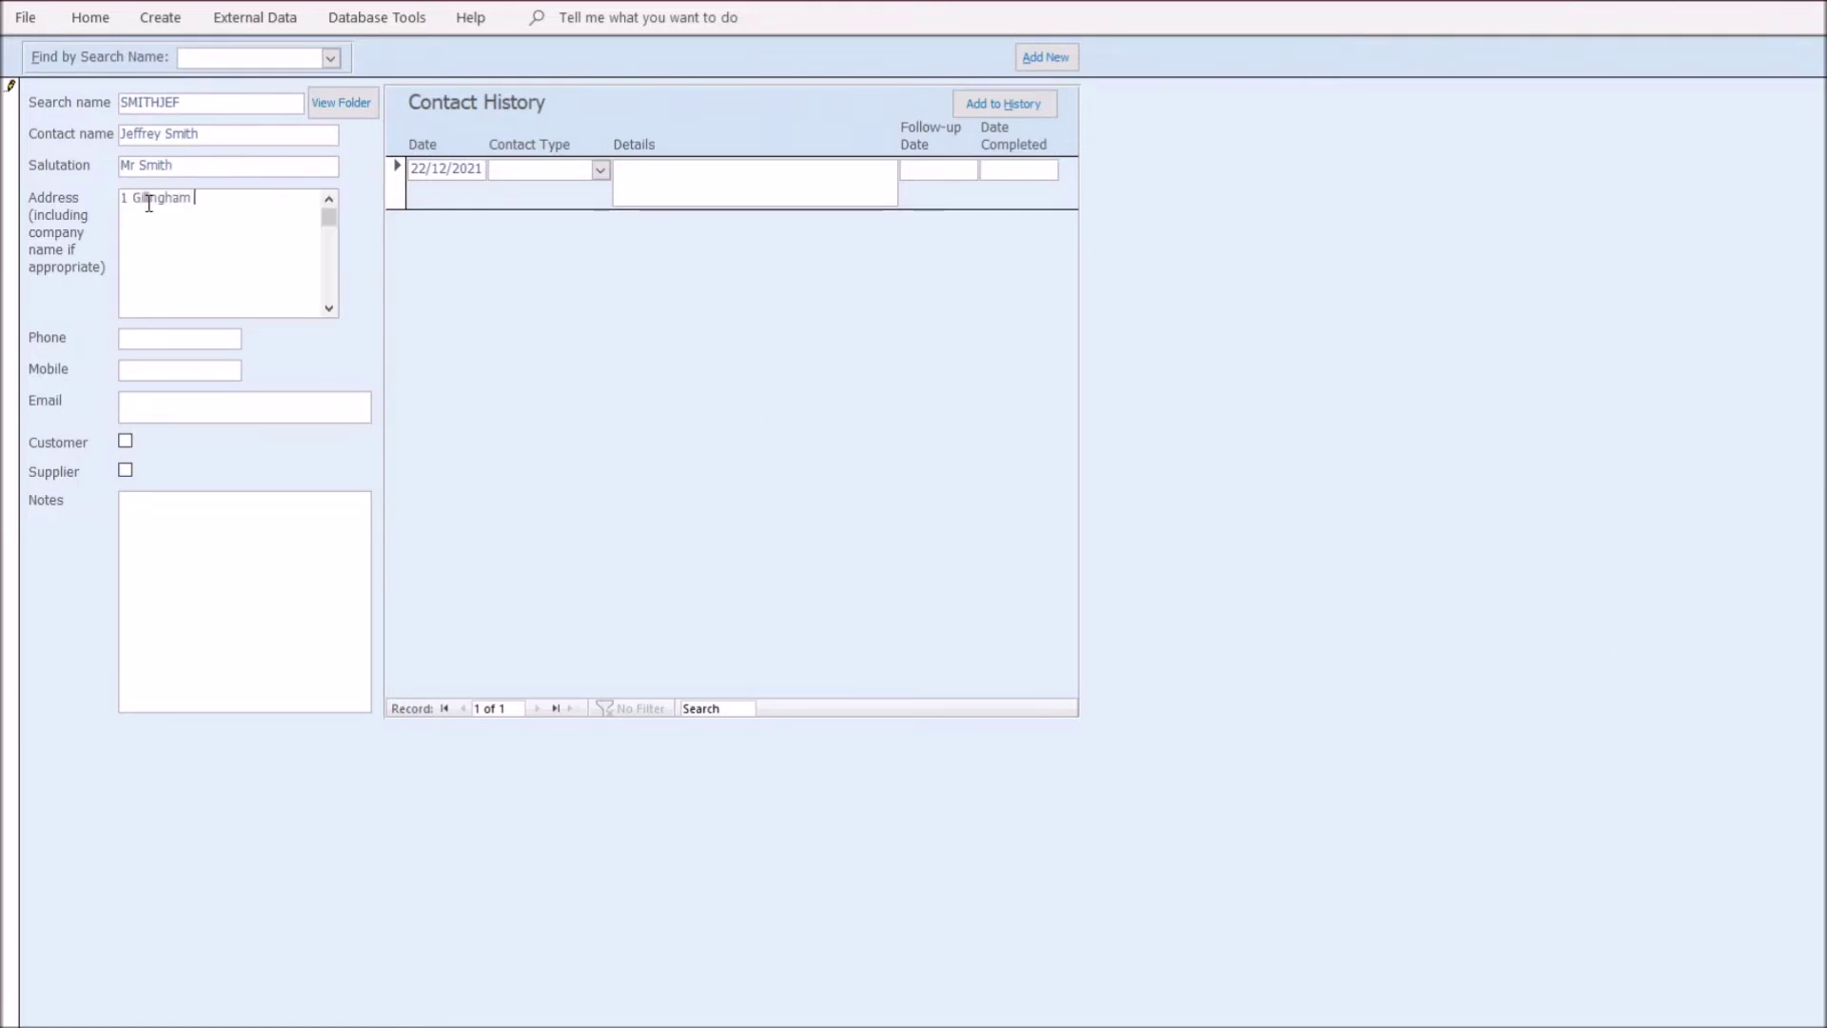
{"action": "key", "text": "Return"}
{"action": "type", "text": "Gillingham"}
{"action": "key", "text": "Return"}
{"action": "type", "text": "Dorset"}
{"action": "key", "text": "Return"}
{"action": "type", "text": "SP4 "}
{"action": "type", "text": "1AA"}
{"action": "key", "text": "Tab"}
{"action": "type", "text": "01747 000000"}
{"action": "key", "text": "Tab"}
{"action": "type", "text": "07"}
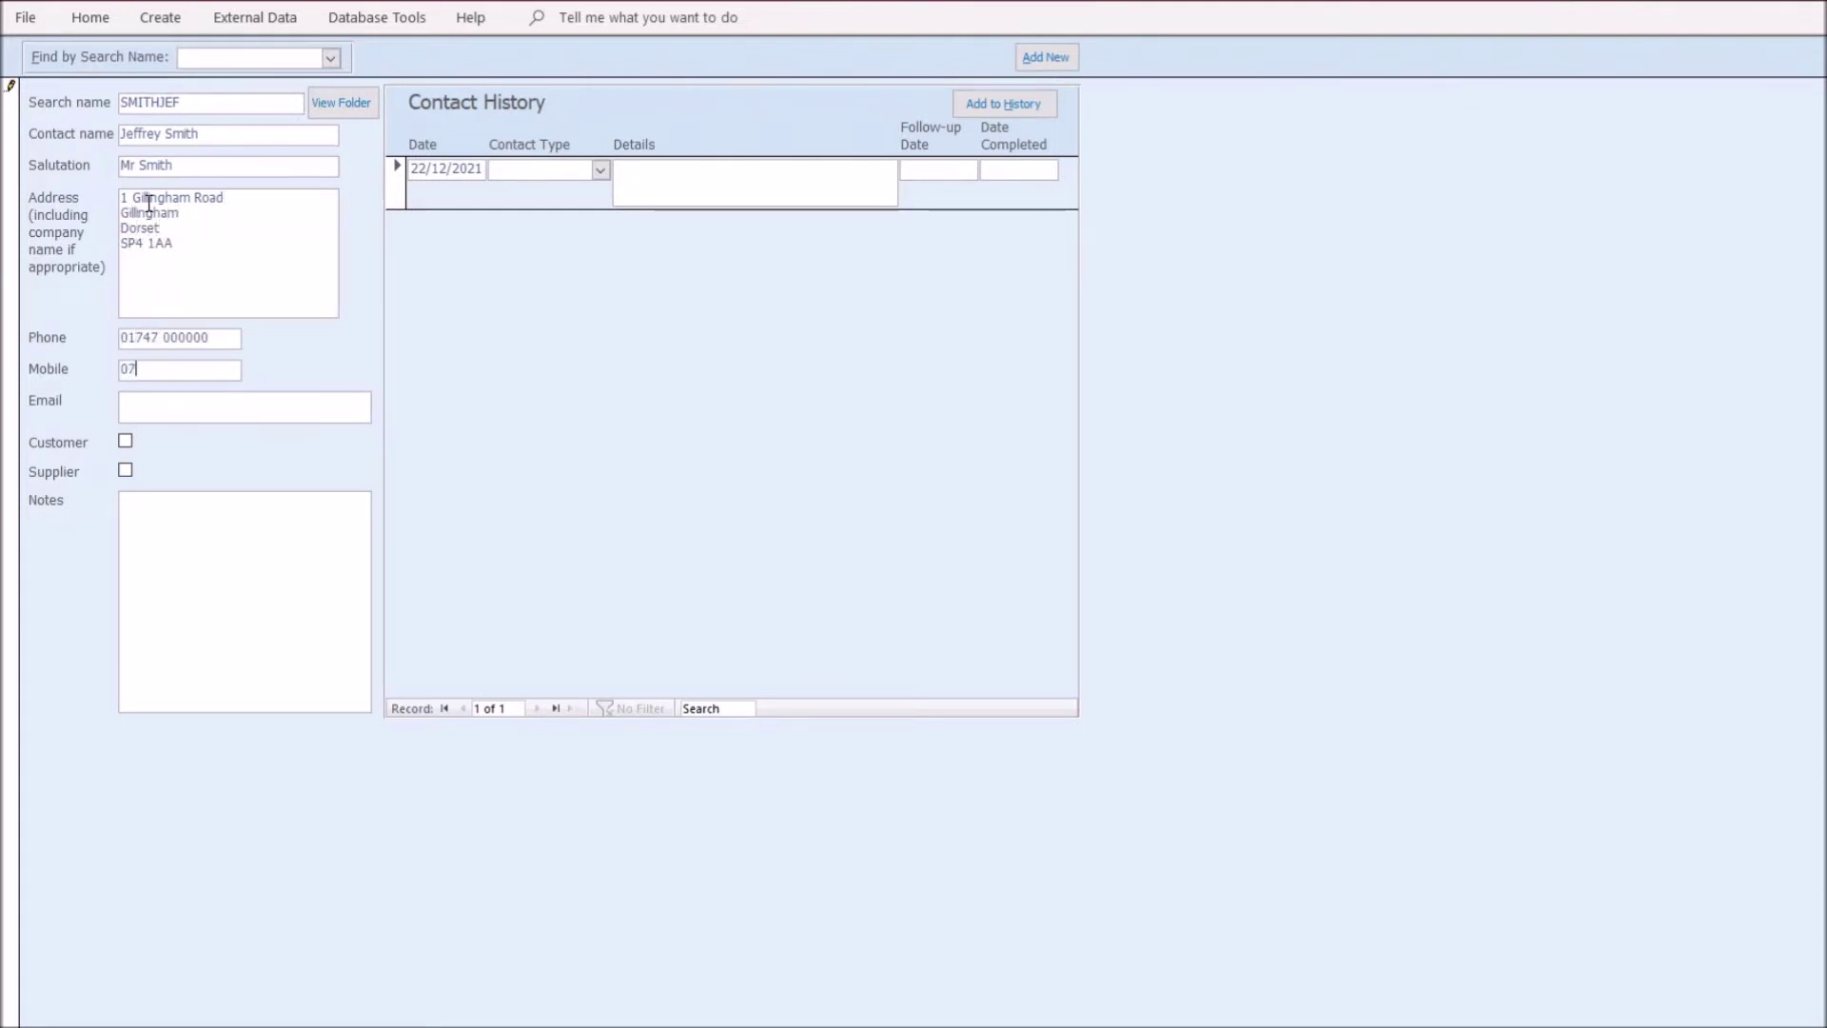
{"action": "type", "text": "000 111111"}
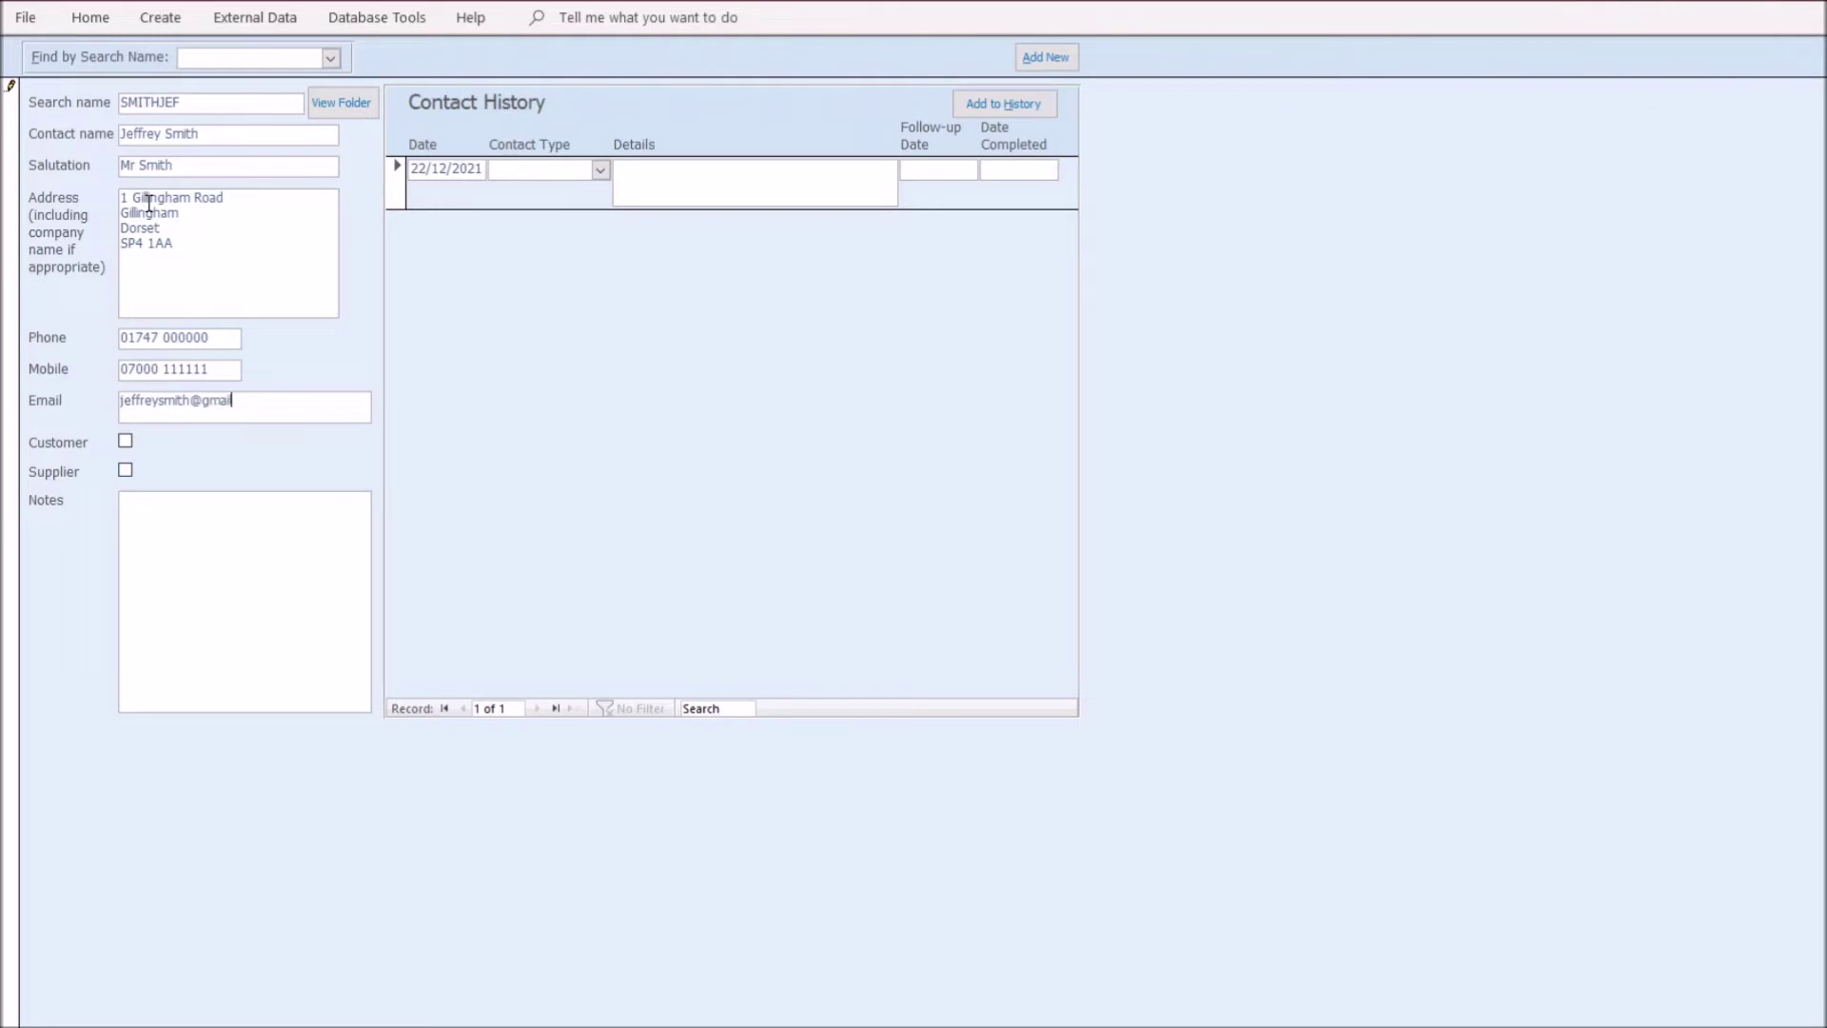
{"action": "key", "text": "Tab"}
{"action": "key", "text": "space"}
{"action": "key", "text": "Tab"}
{"action": "key", "text": "Tab"}
{"action": "type", "text": "irst new contact"}
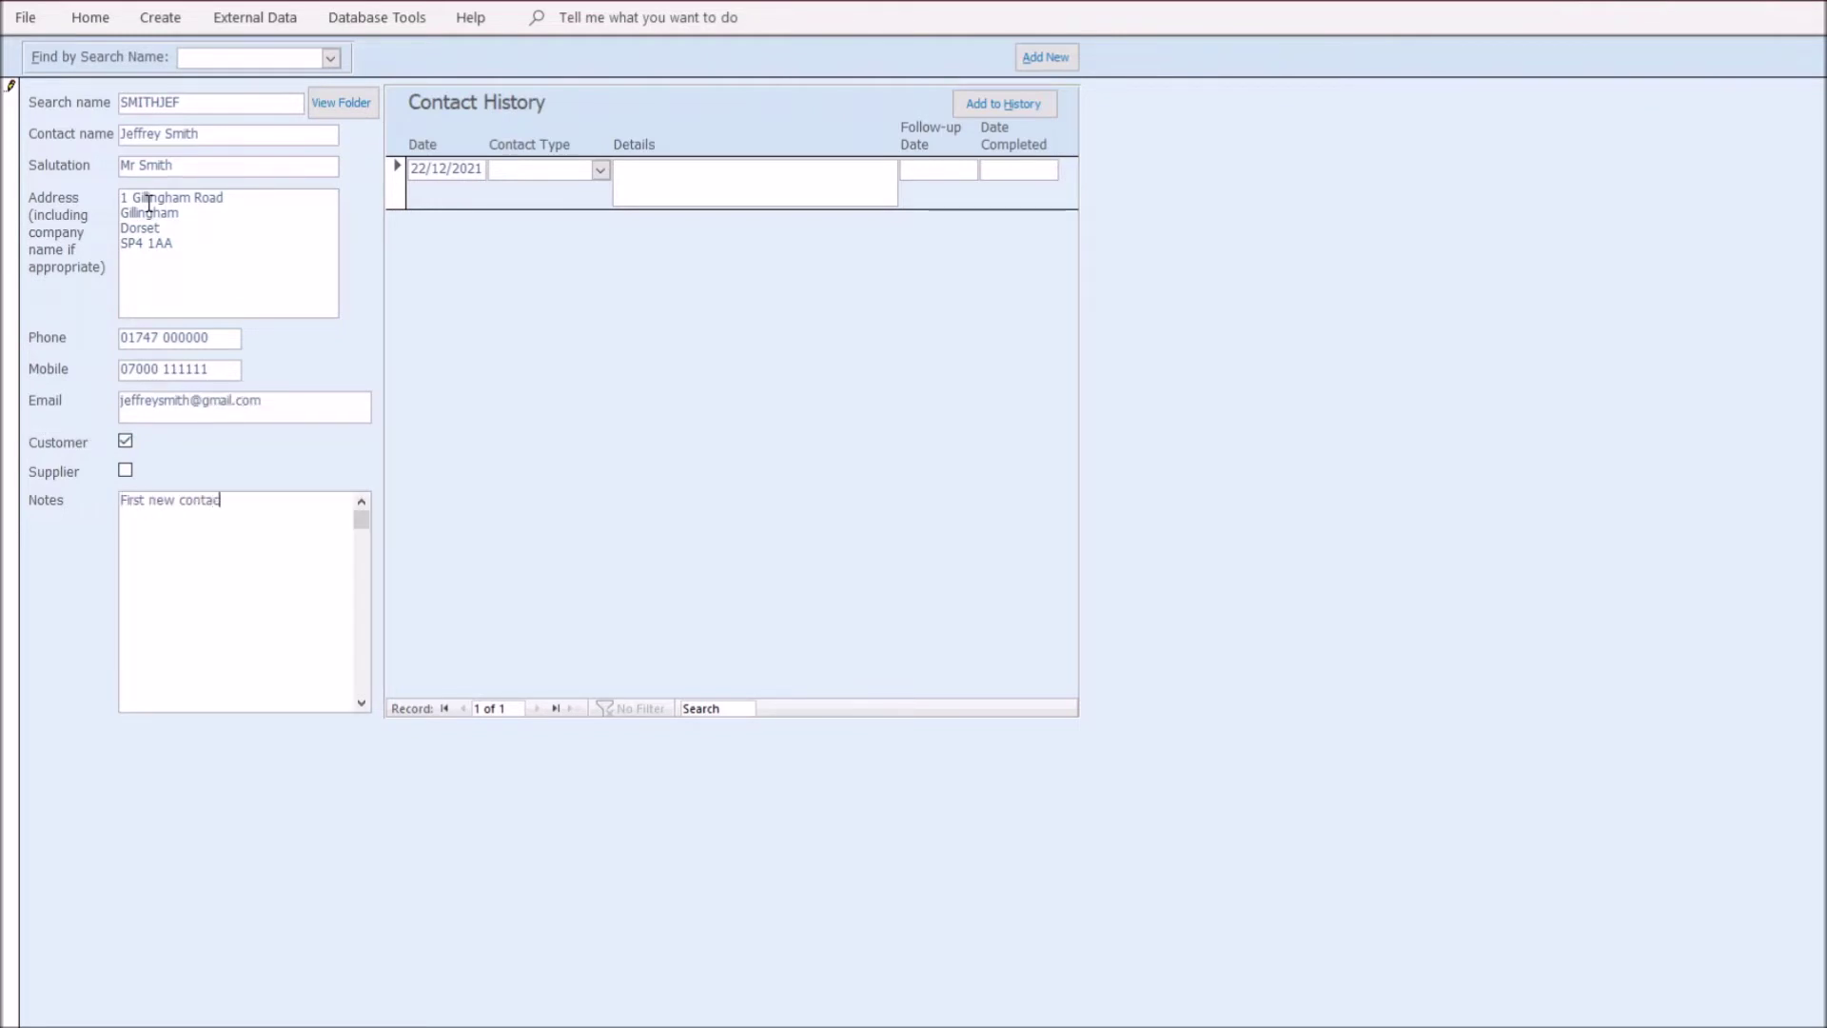
{"action": "type", "text": " with us."}
{"action": "key", "text": "Tab"}
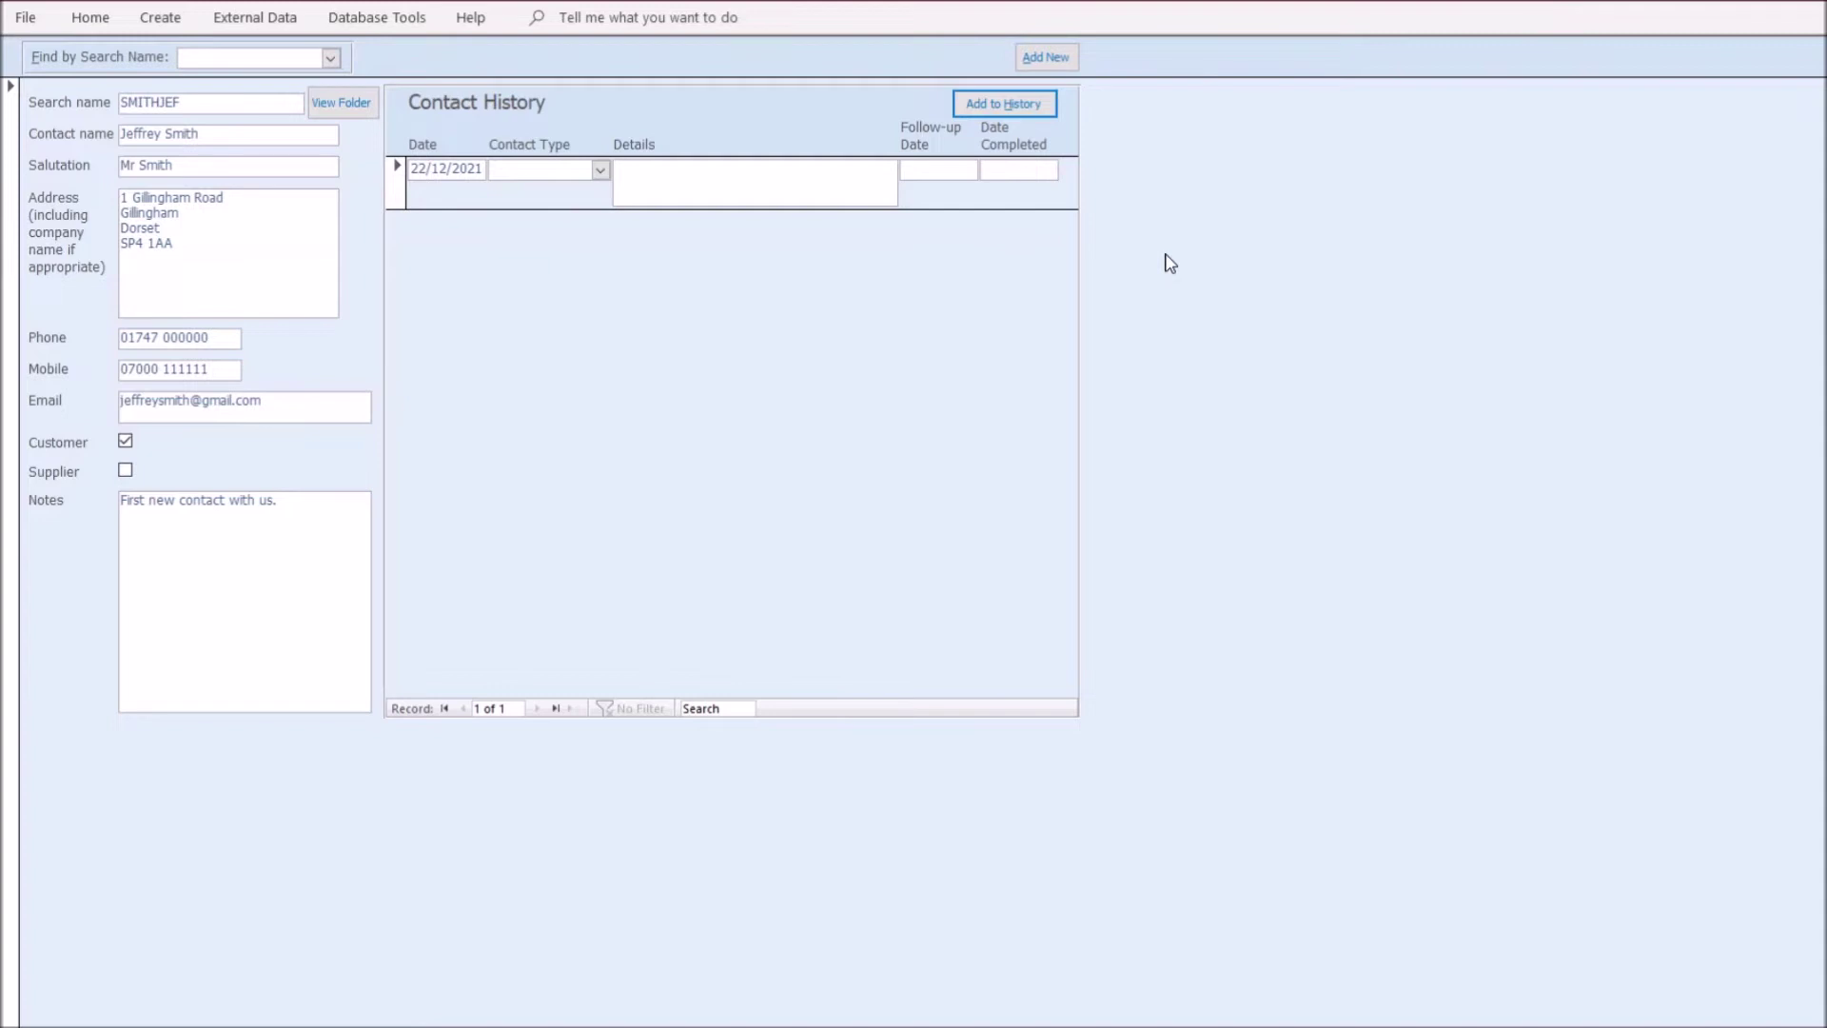
Log a Meeting dated 20/12/2021 noting it occurred in person.
{"action": "left_click", "coordinate": [1017, 109]}
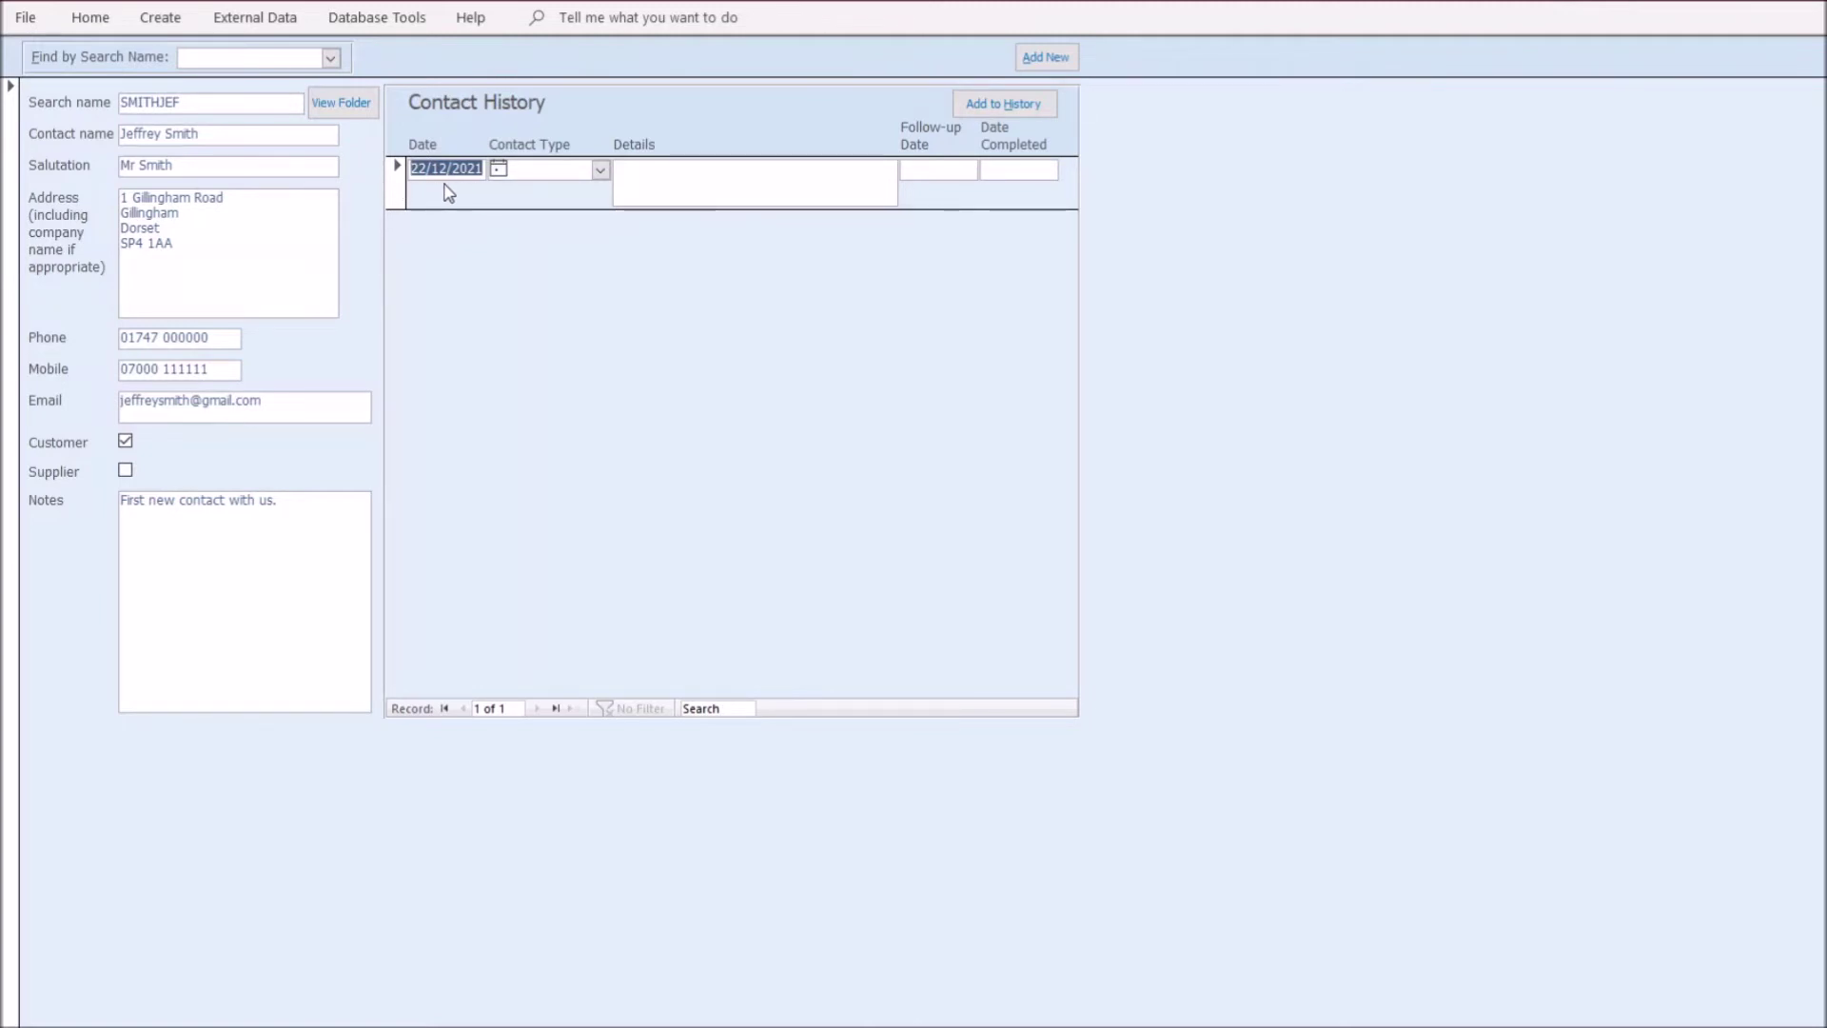
{"action": "left_click", "coordinate": [498, 171]}
{"action": "left_click", "coordinate": [335, 277]}
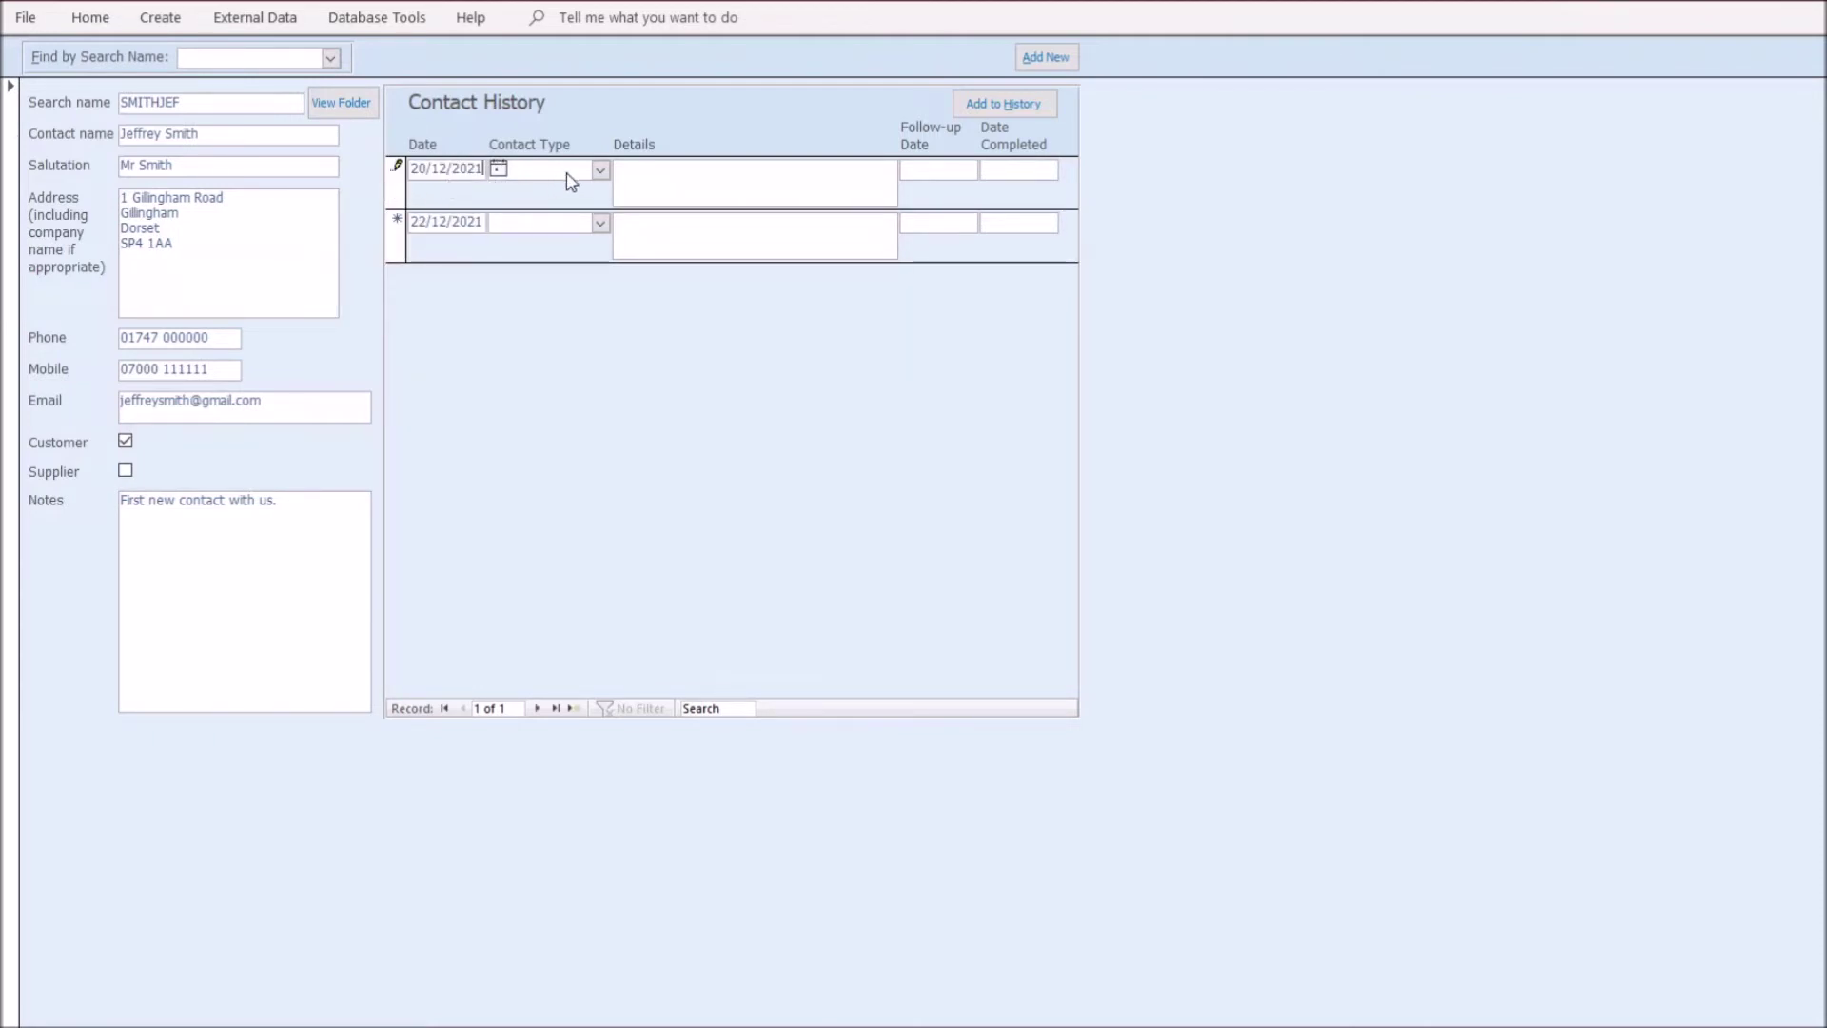
{"action": "left_click", "coordinate": [600, 171]}
{"action": "left_click", "coordinate": [542, 265]}
{"action": "left_click", "coordinate": [653, 179]}
{"action": "type", "text": "is meet"}
{"action": "type", "text": "ing occurred "}
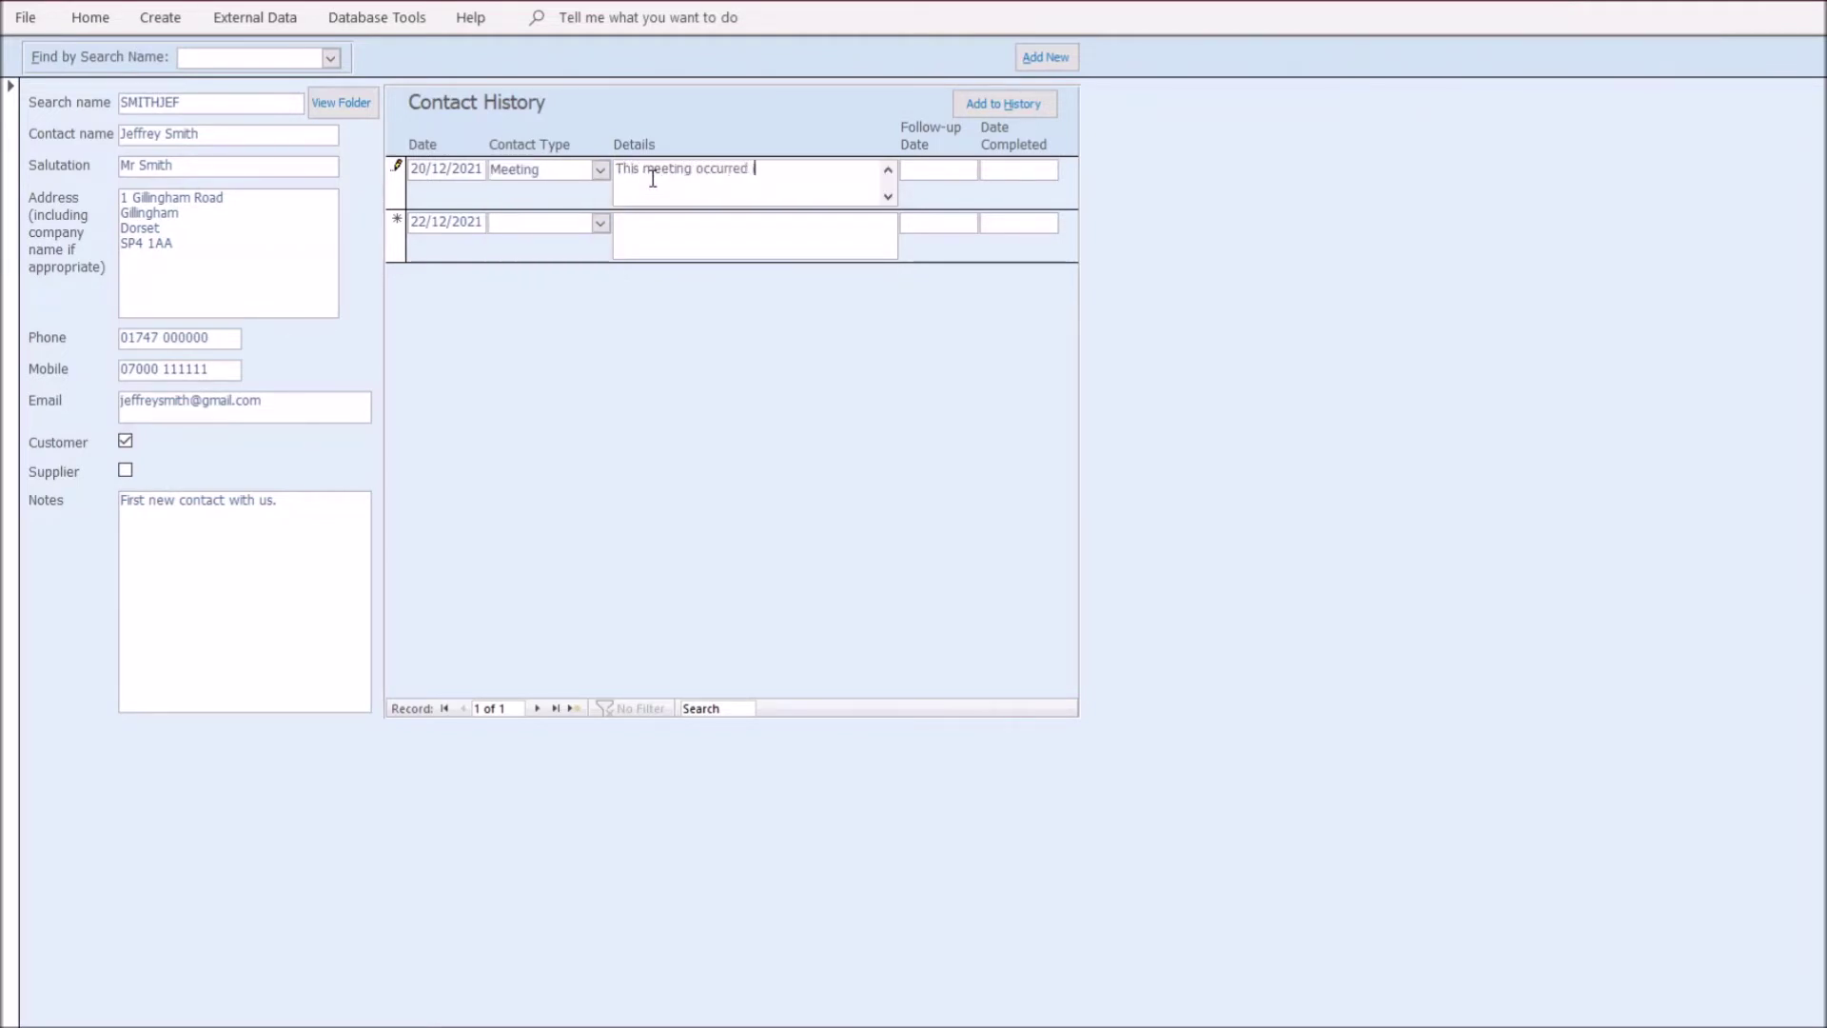
{"action": "type", "text": "in person."}
Set the follow-up date to 27/12/2021 and save the history entry.
{"action": "left_click", "coordinate": [946, 170]}
{"action": "left_click", "coordinate": [989, 170]}
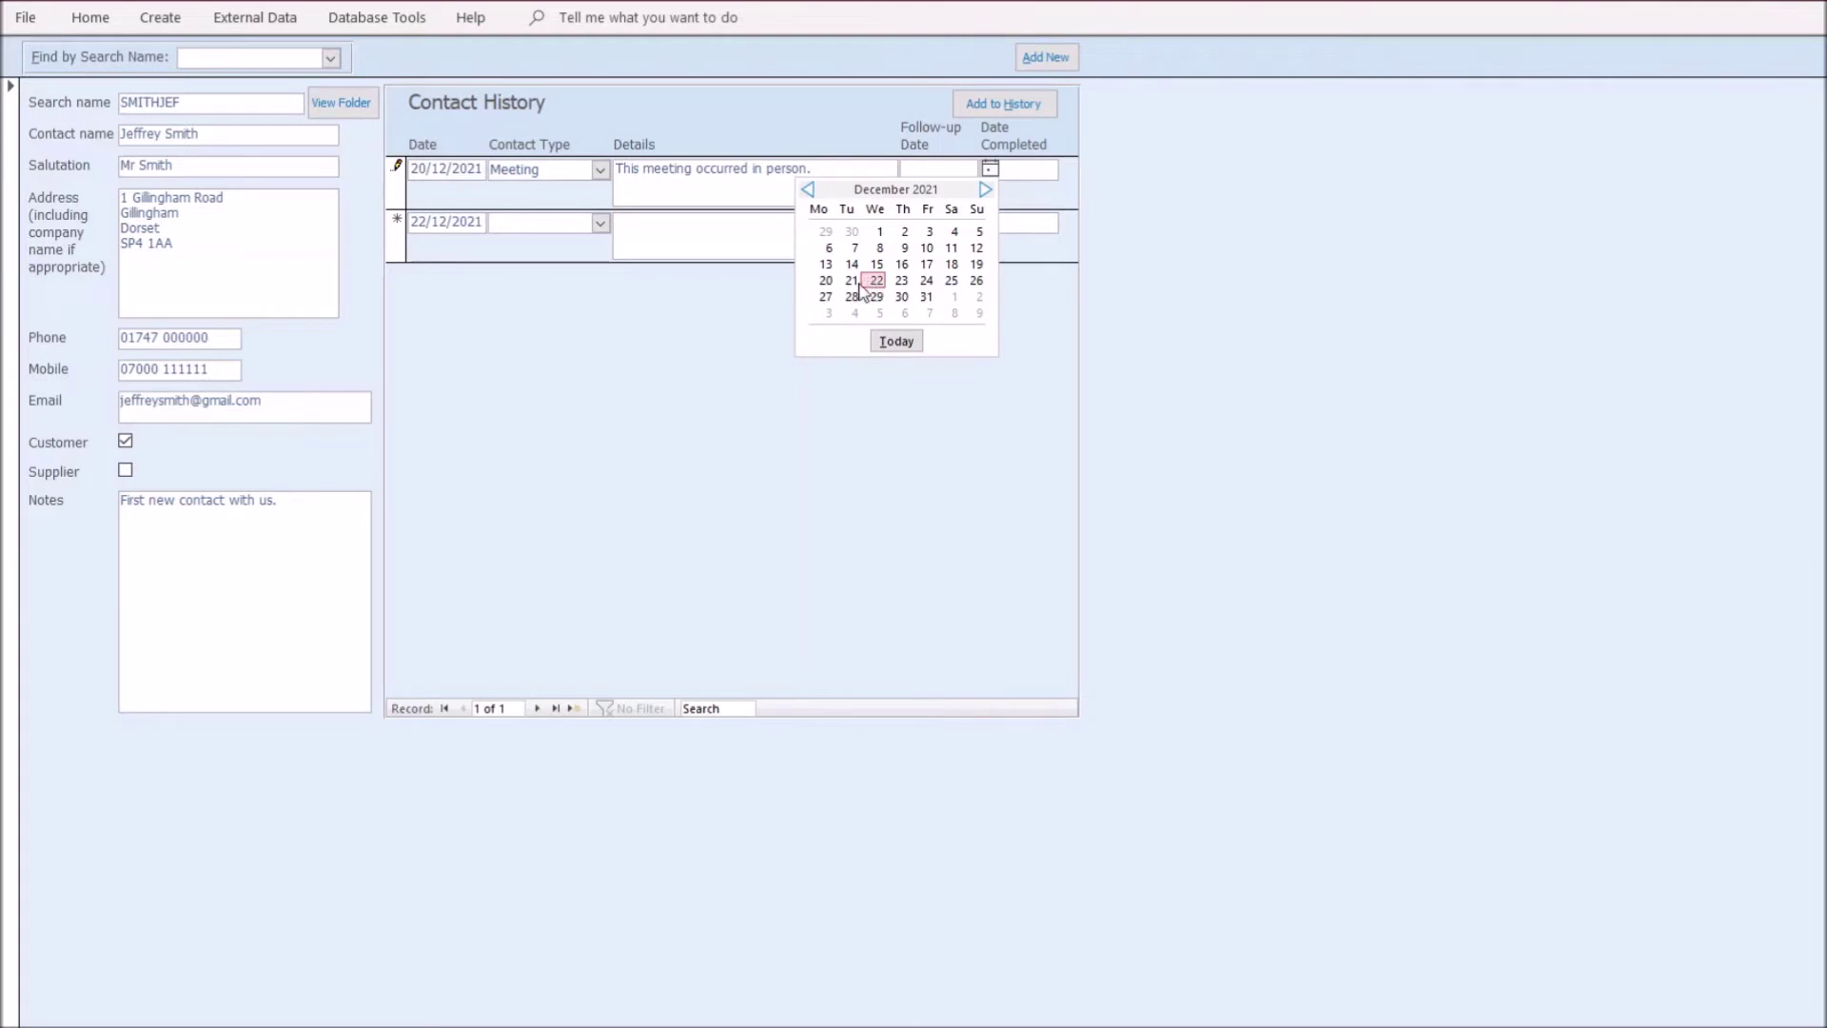
{"action": "left_click", "coordinate": [826, 297]}
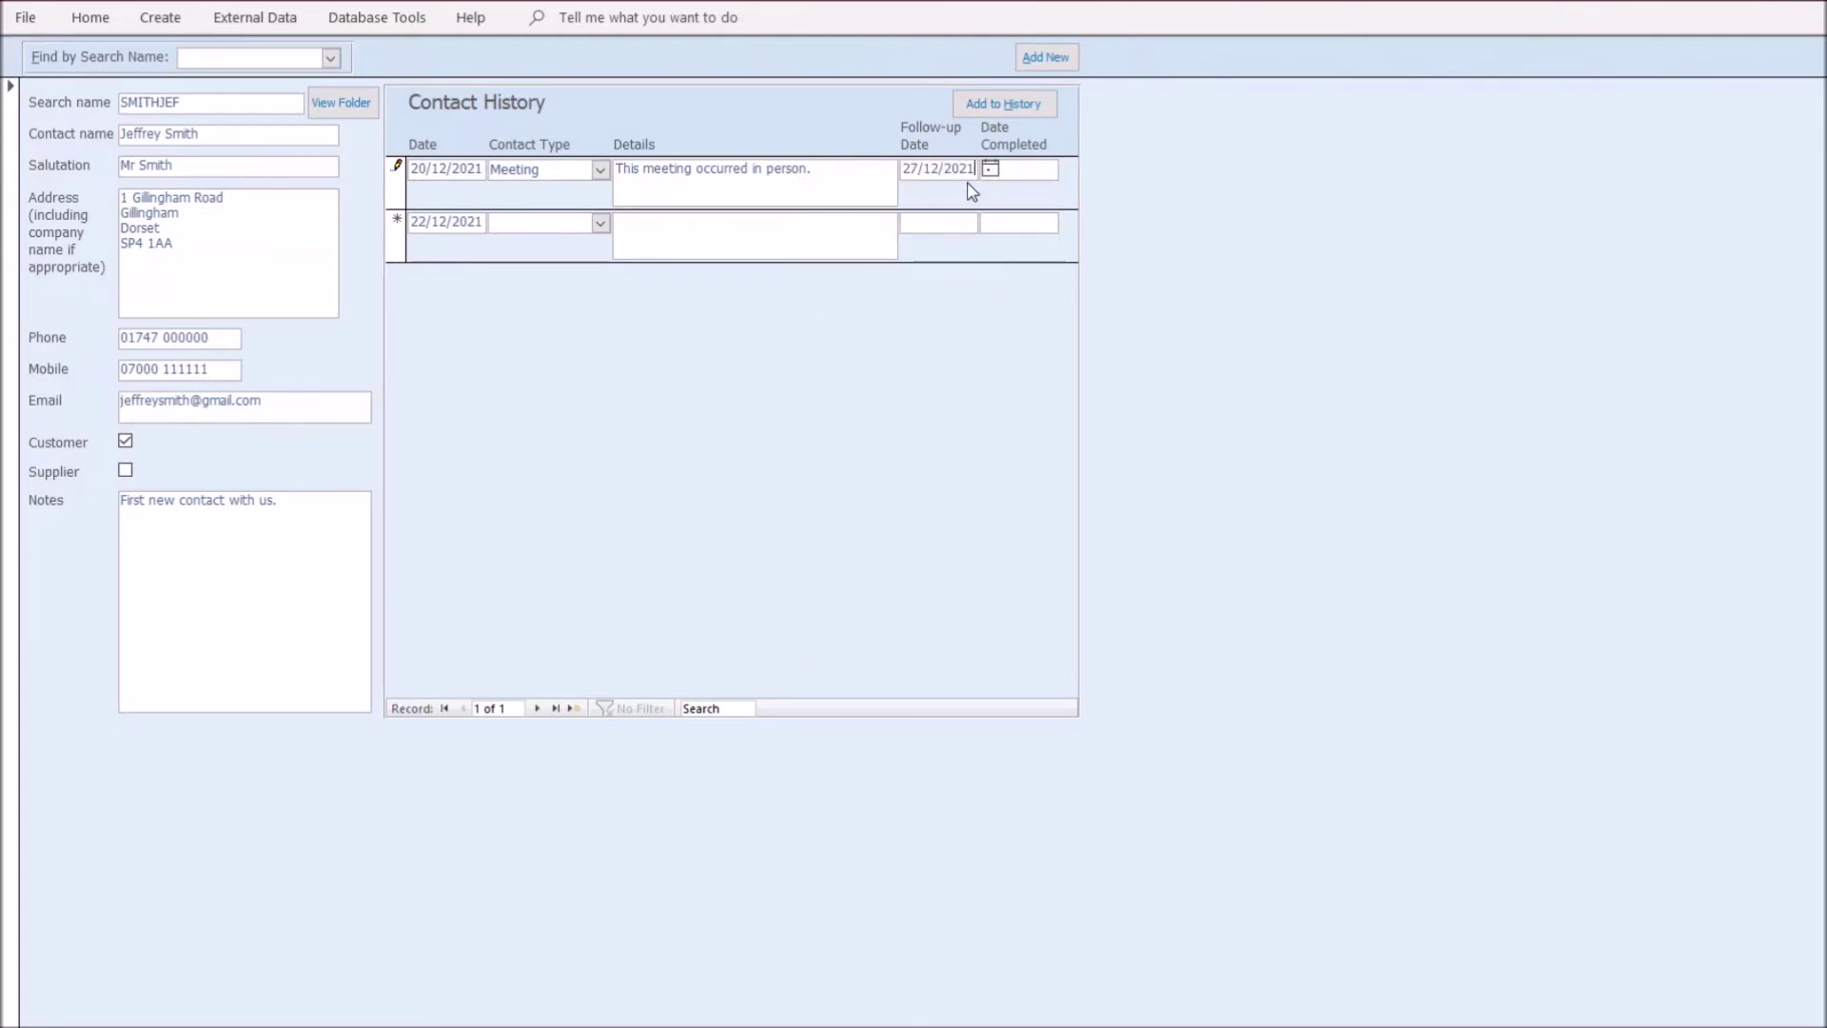
{"action": "key", "text": "Tab"}
{"action": "key", "text": "Tab"}
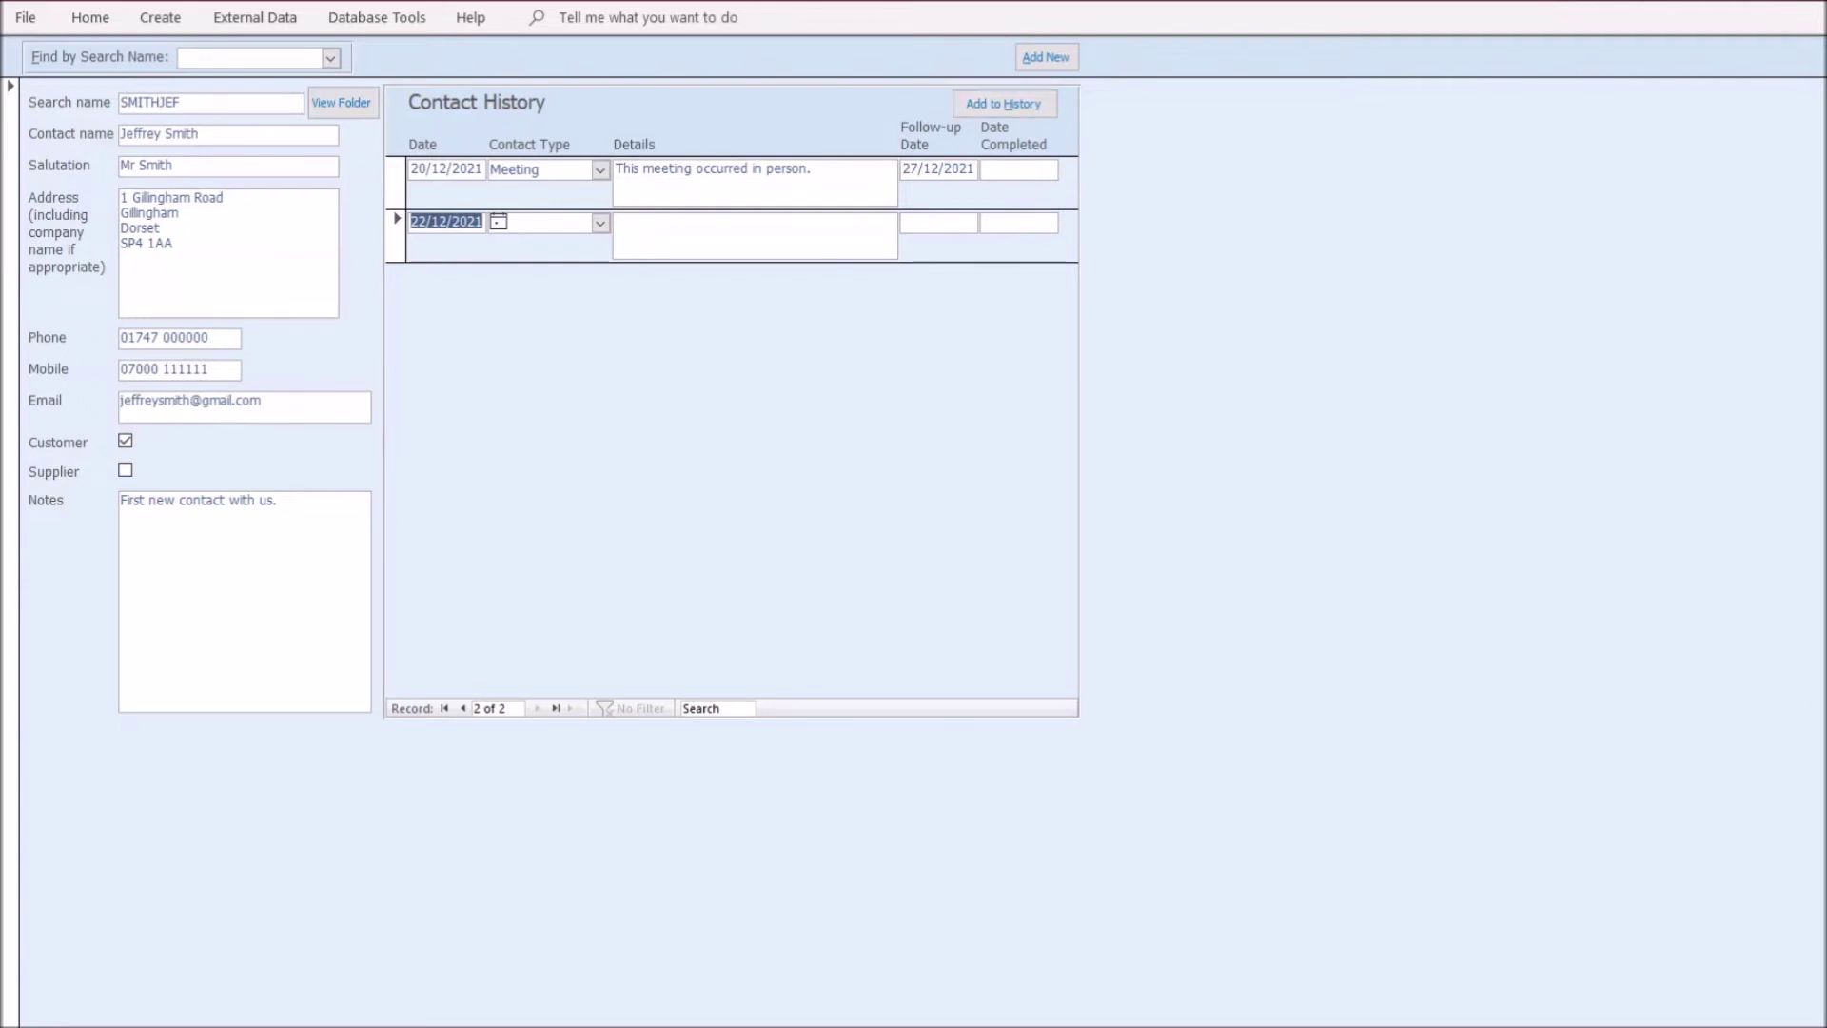
{"action": "key", "text": "ctrl+shift+Tab"}
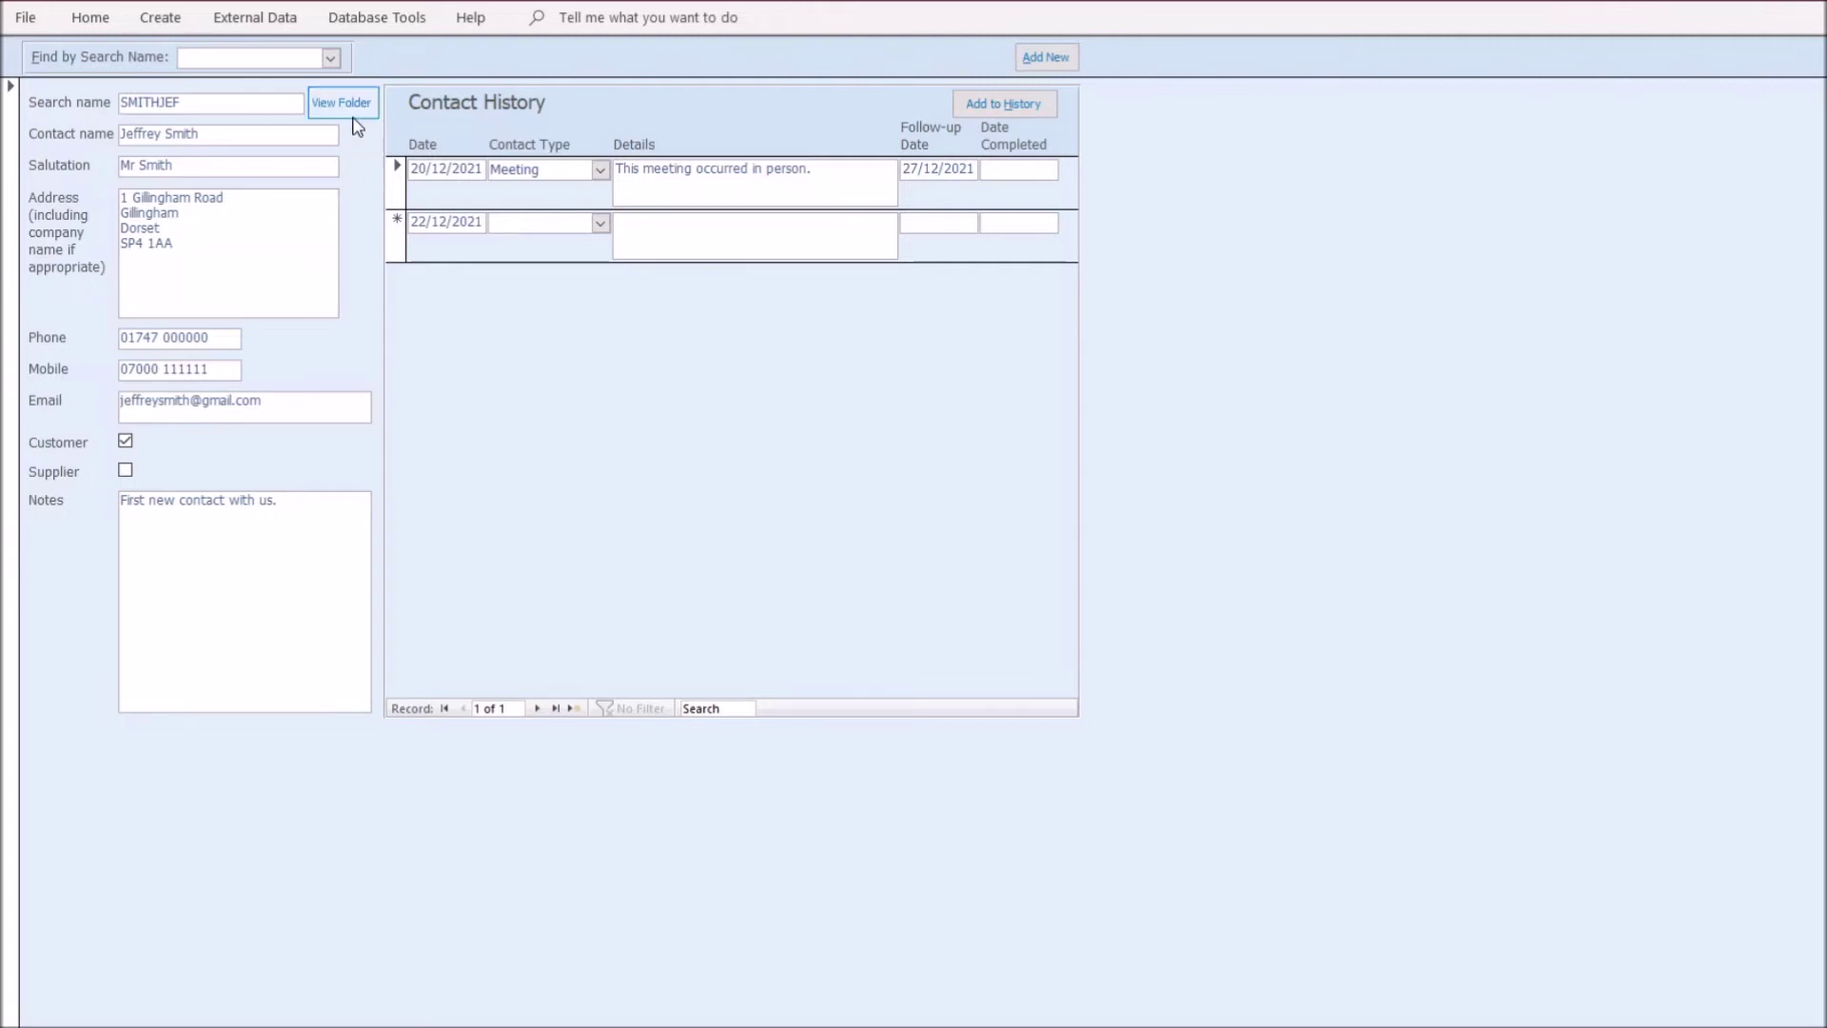
{"action": "left_click", "coordinate": [352, 107]}
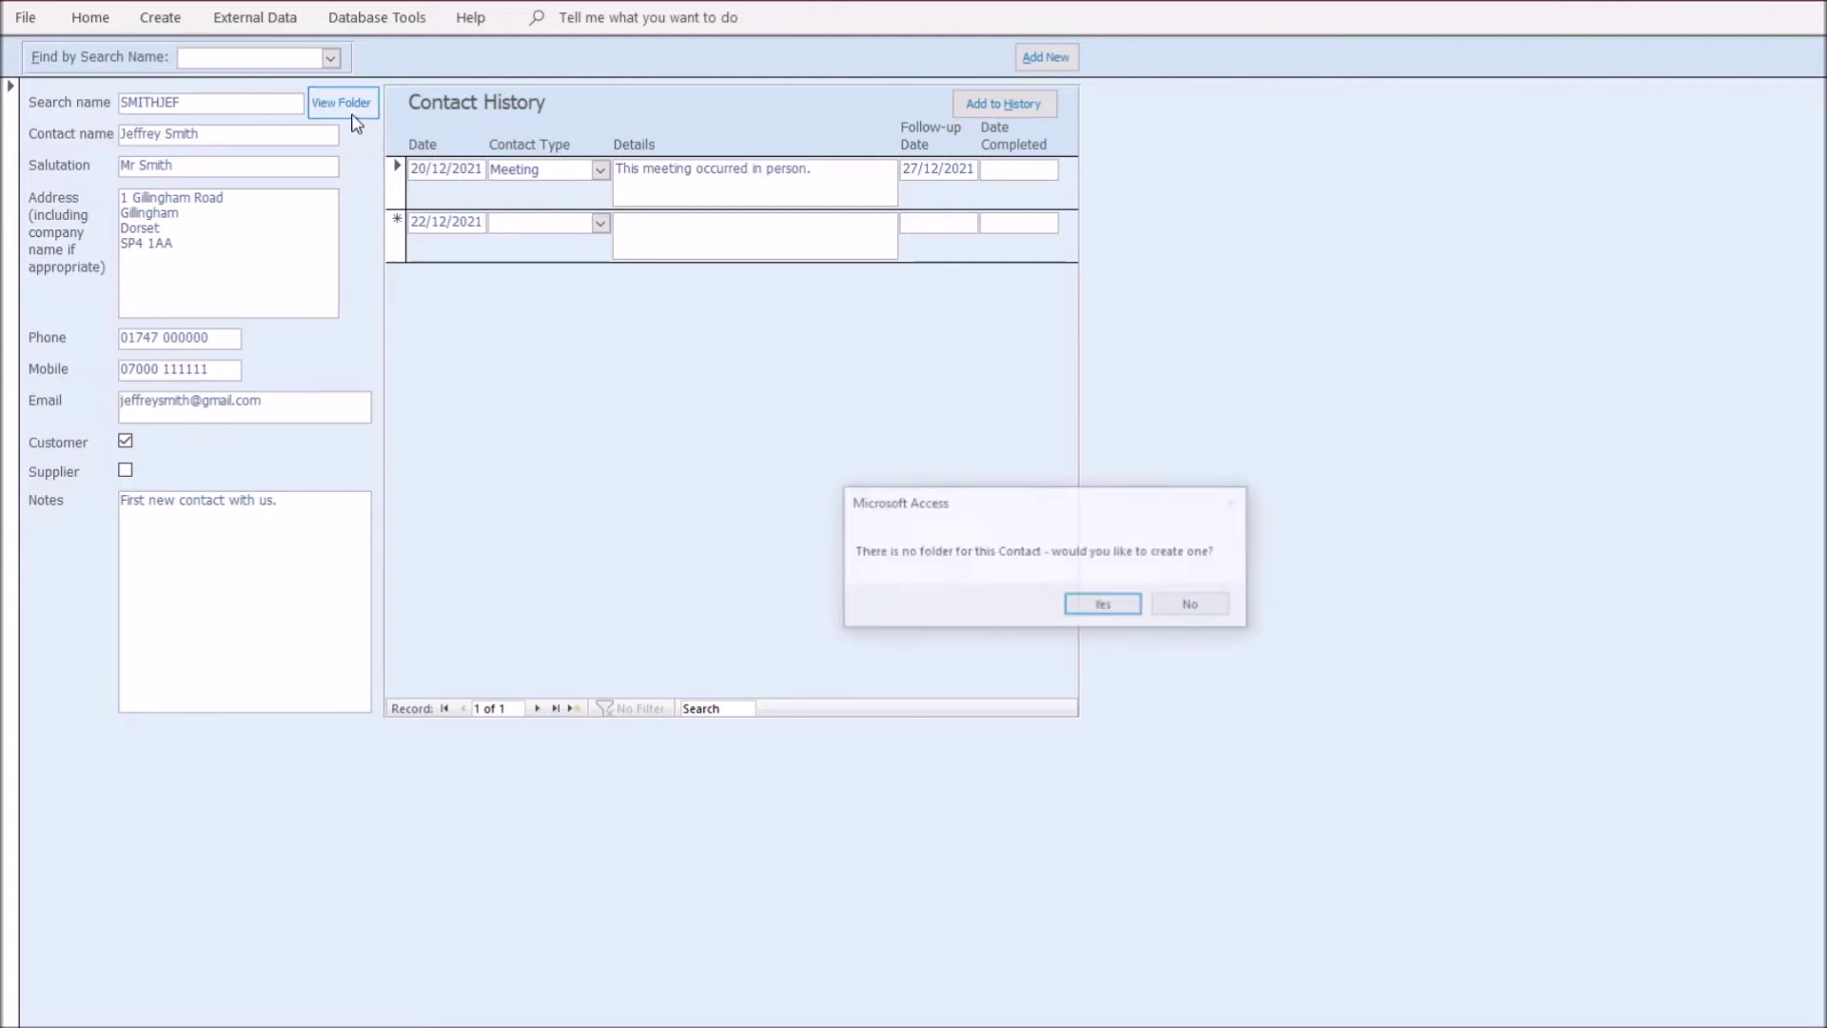
Create the SMITHJEF folder and copy Project Brief.docx from the email into it.
{"action": "left_click", "coordinate": [1095, 609]}
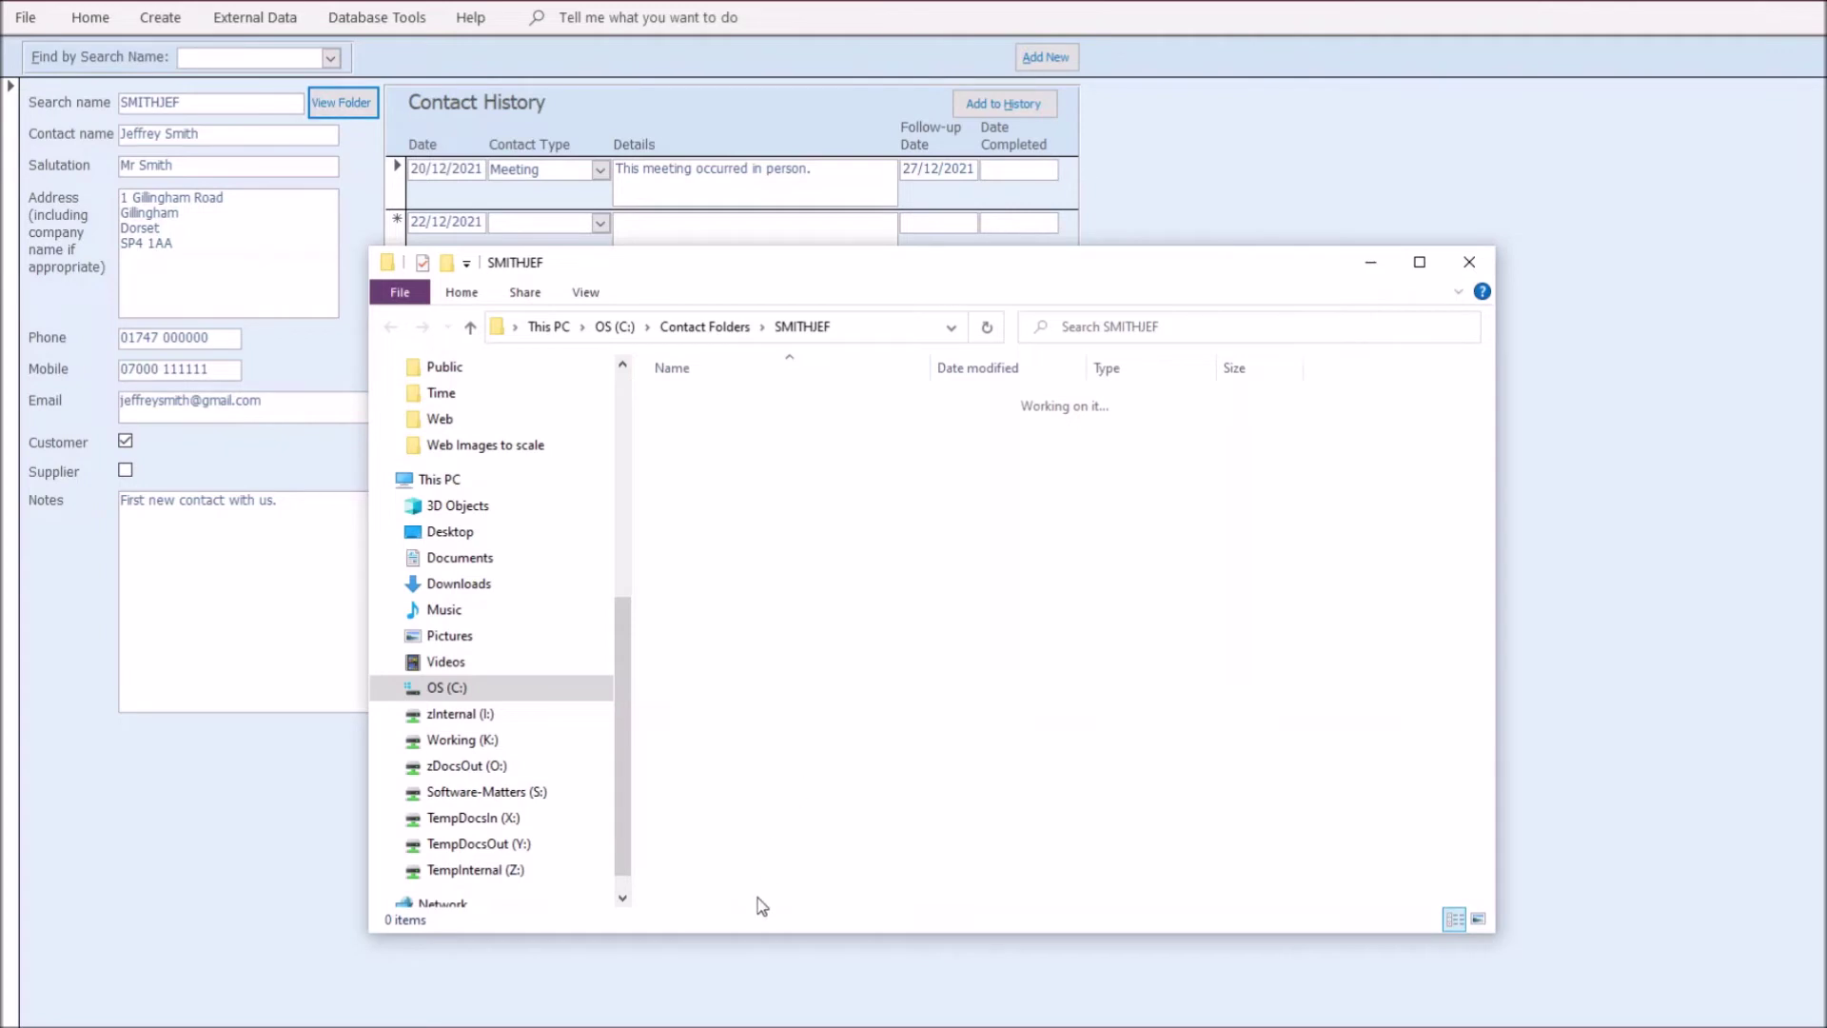
{"action": "left_click", "coordinate": [776, 976]}
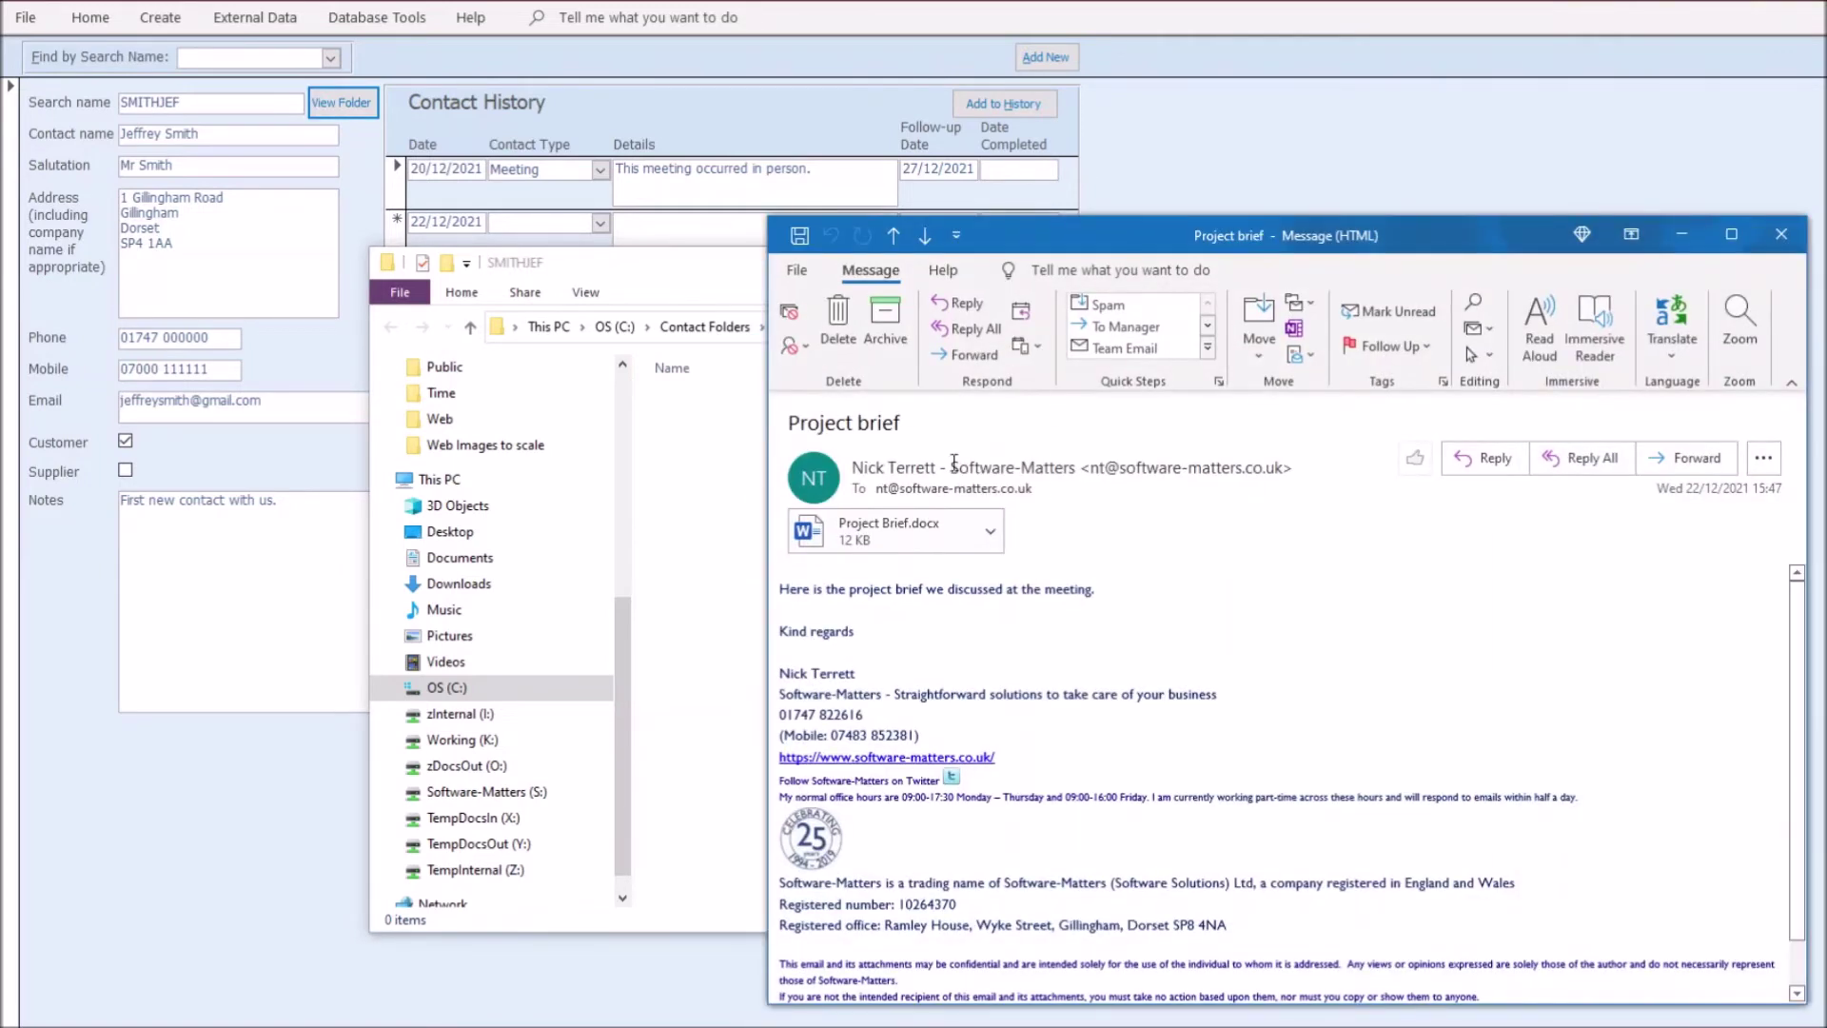
{"action": "left_click_drag", "start_coordinate": [921, 543], "coordinate": [709, 521]}
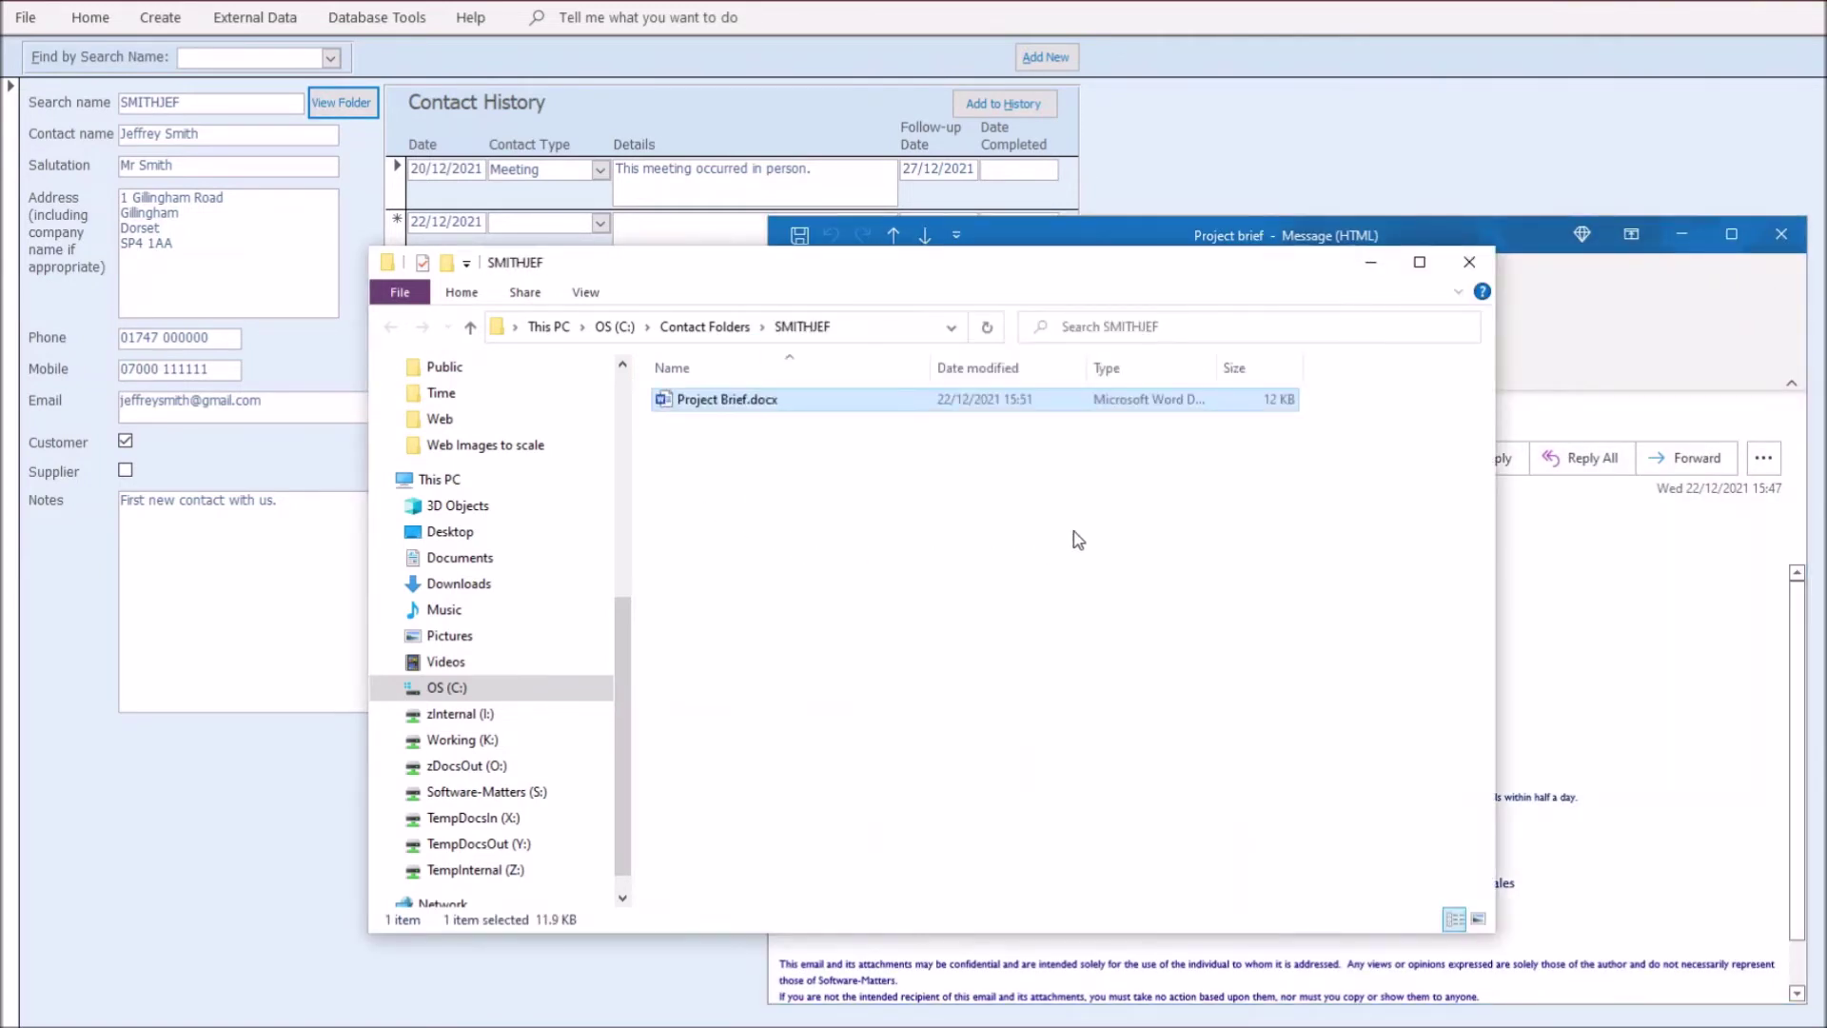
{"action": "left_click", "coordinate": [1800, 241]}
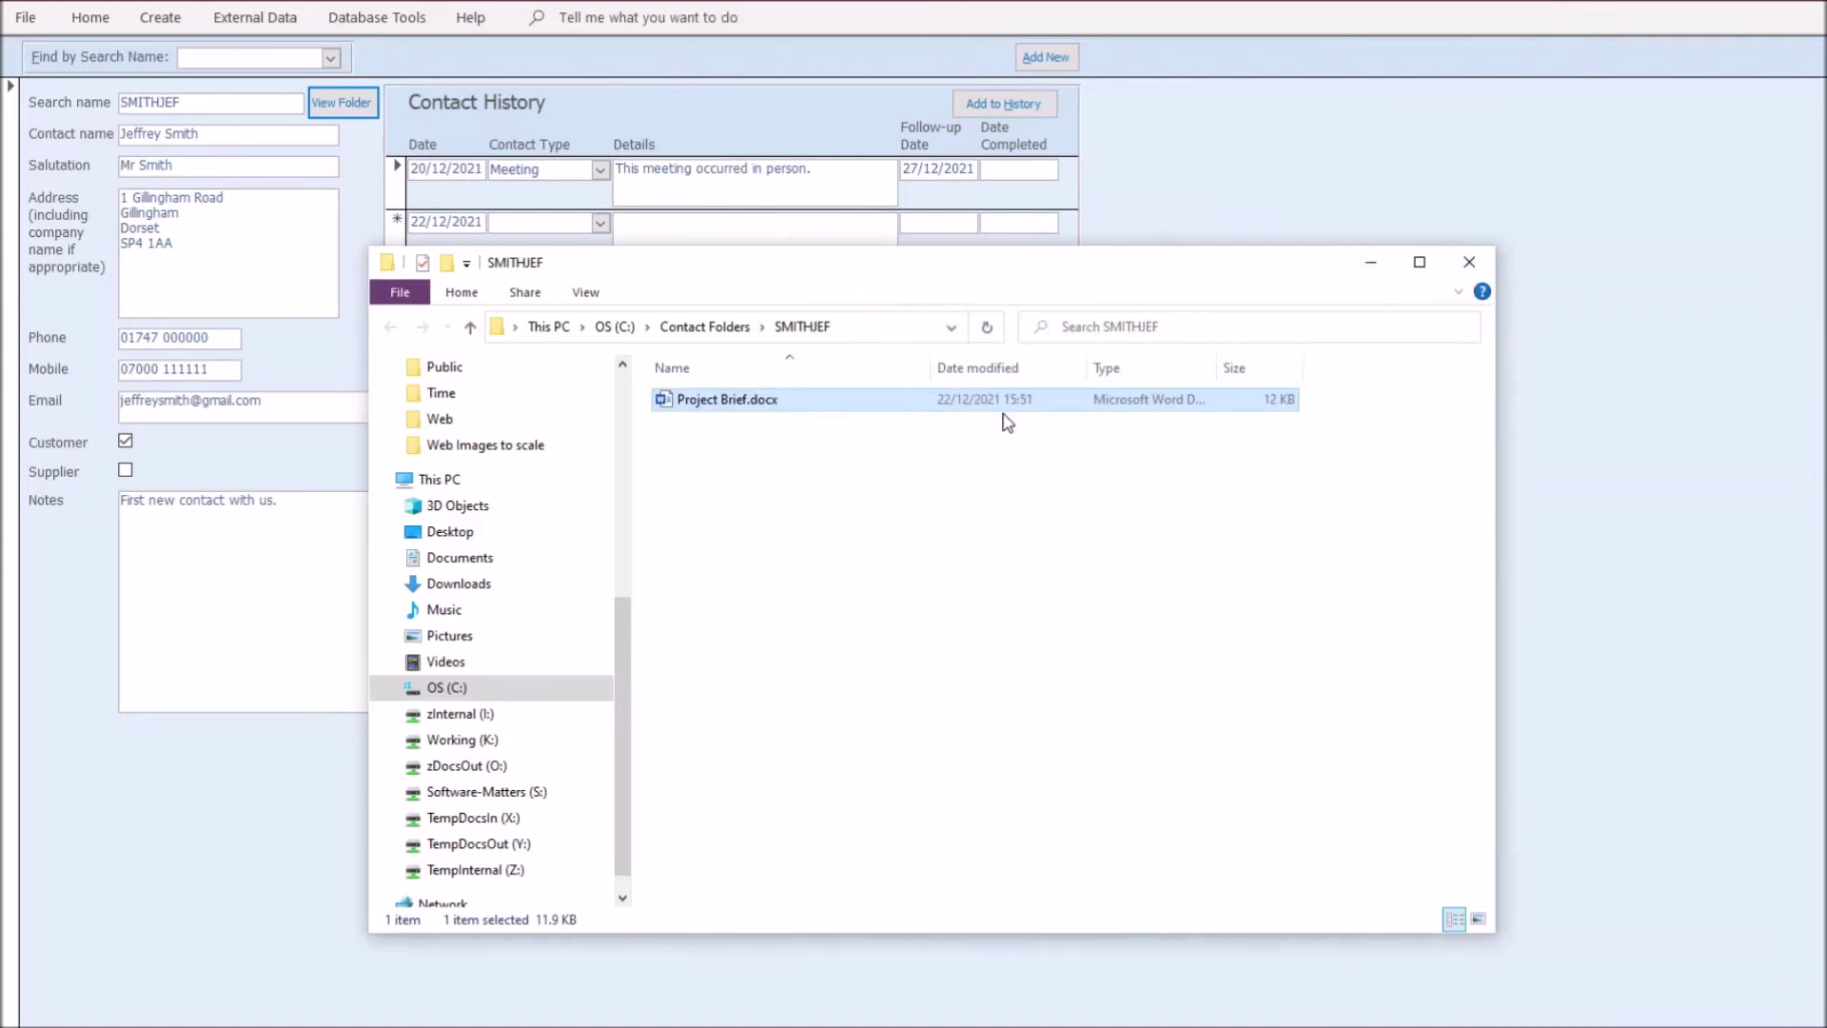
{"action": "left_click", "coordinate": [1470, 261]}
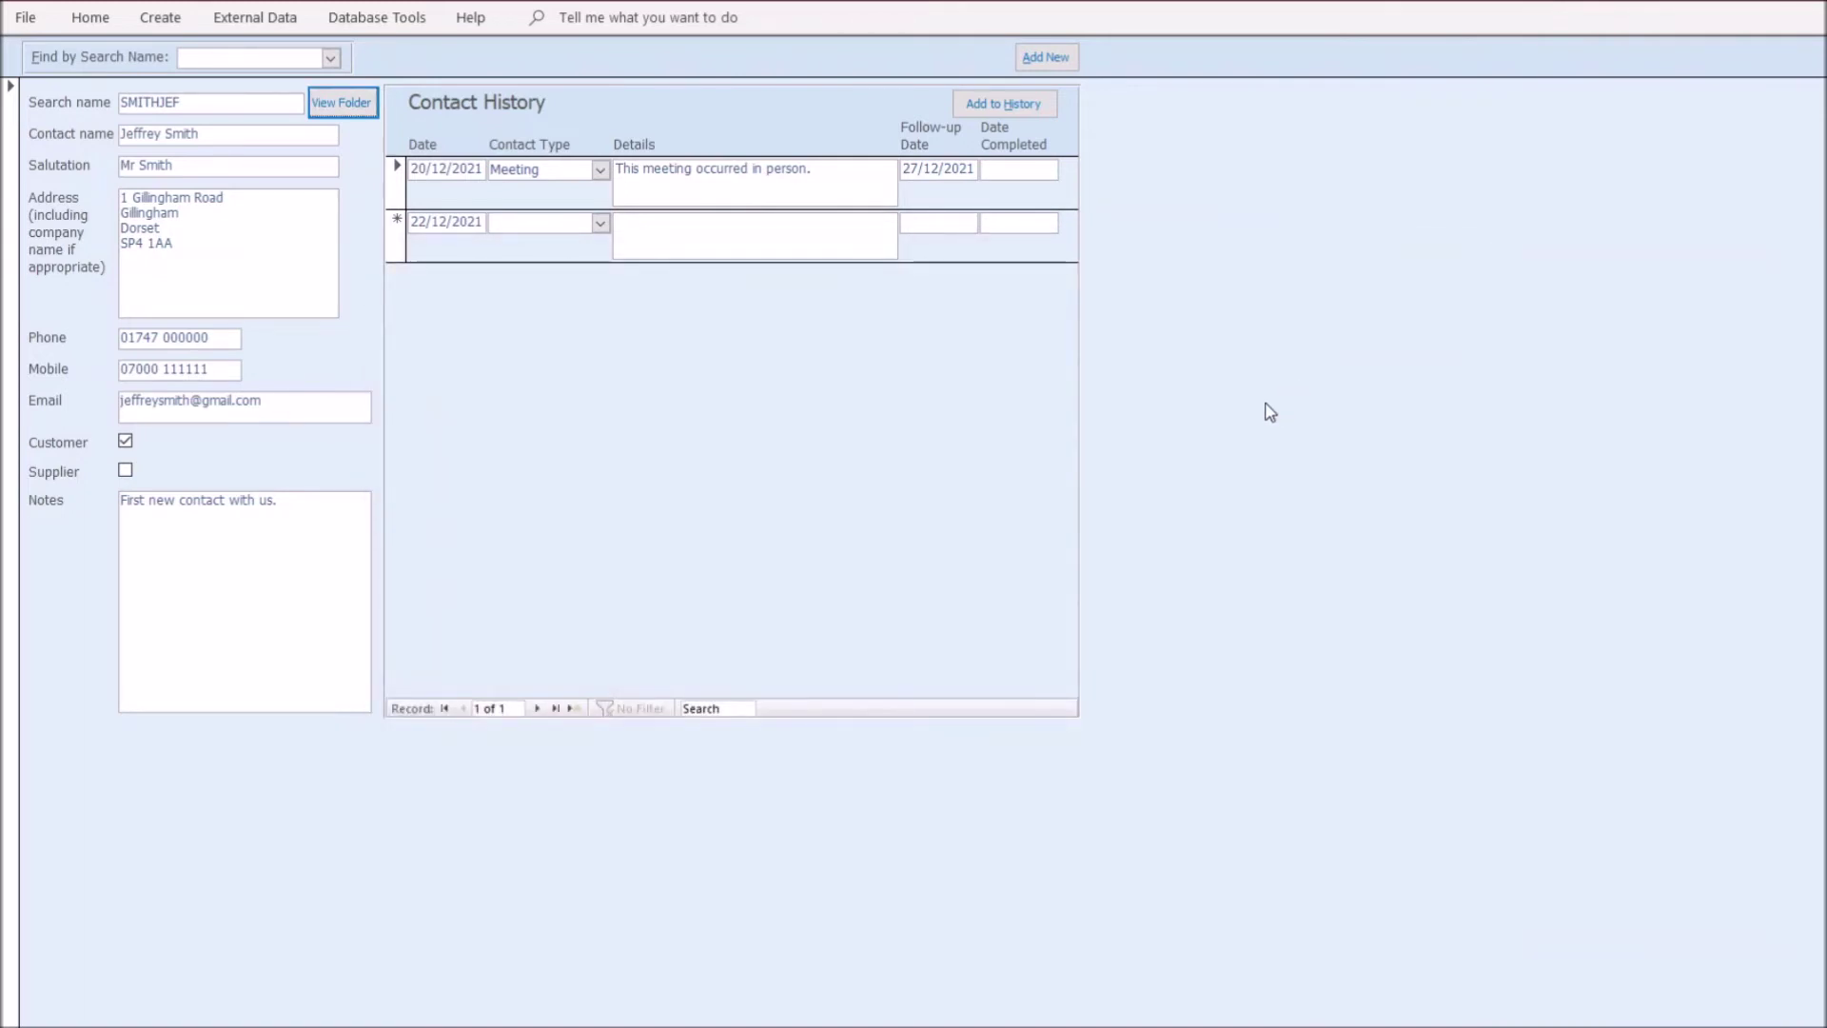
Find the contact by last name in the Address Book and view its folder.
{"action": "key", "text": "F10"}
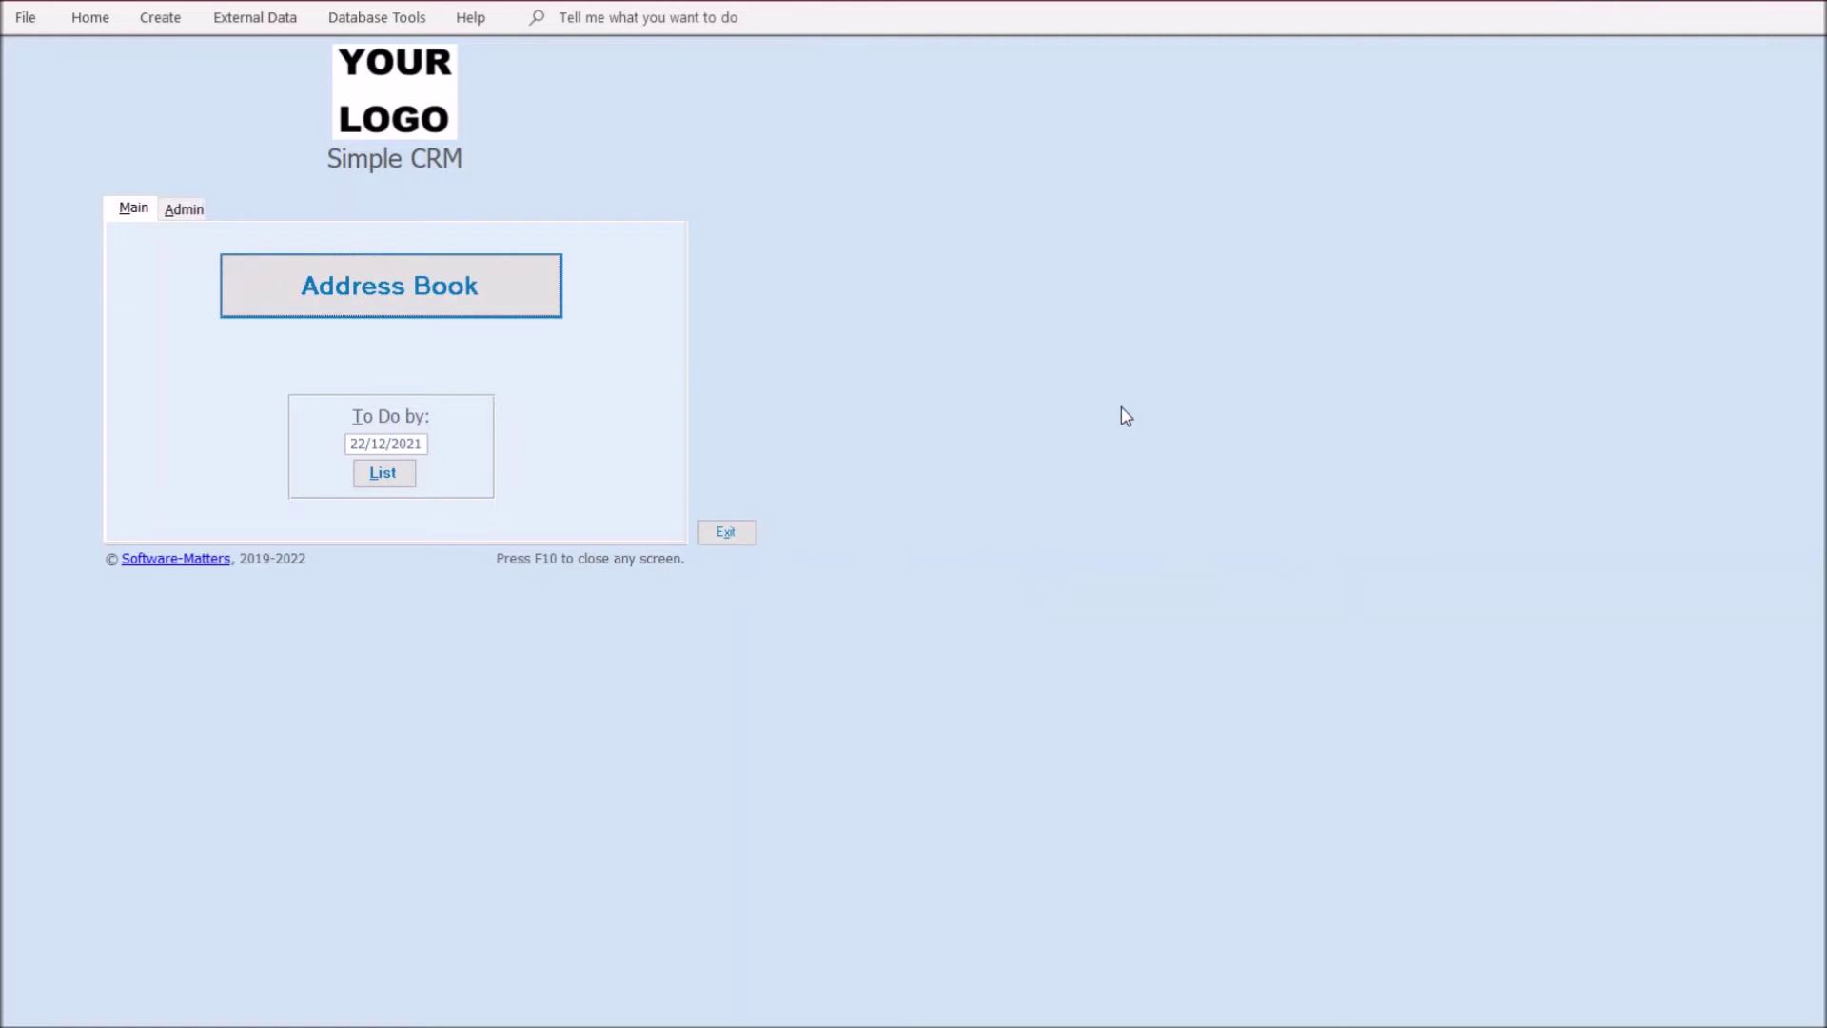
{"action": "left_click", "coordinate": [448, 286]}
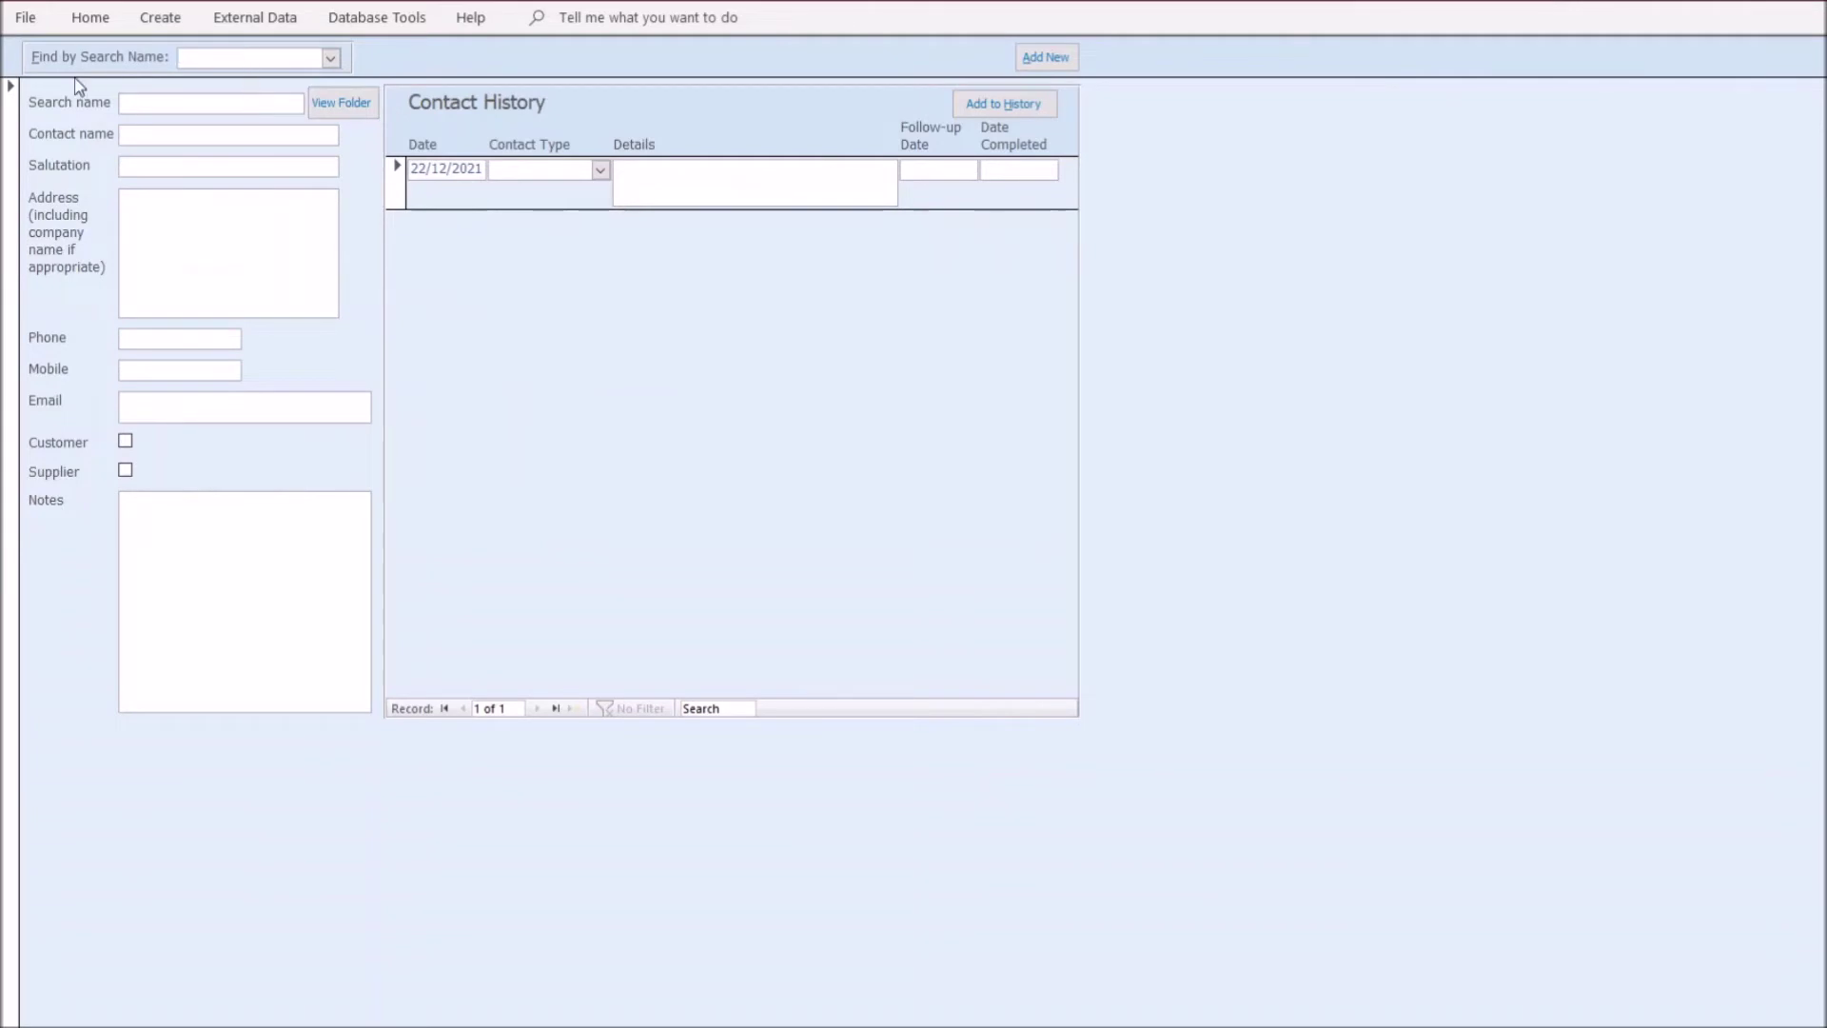
{"action": "type", "text": "smithJEF"}
{"action": "key", "text": "Return"}
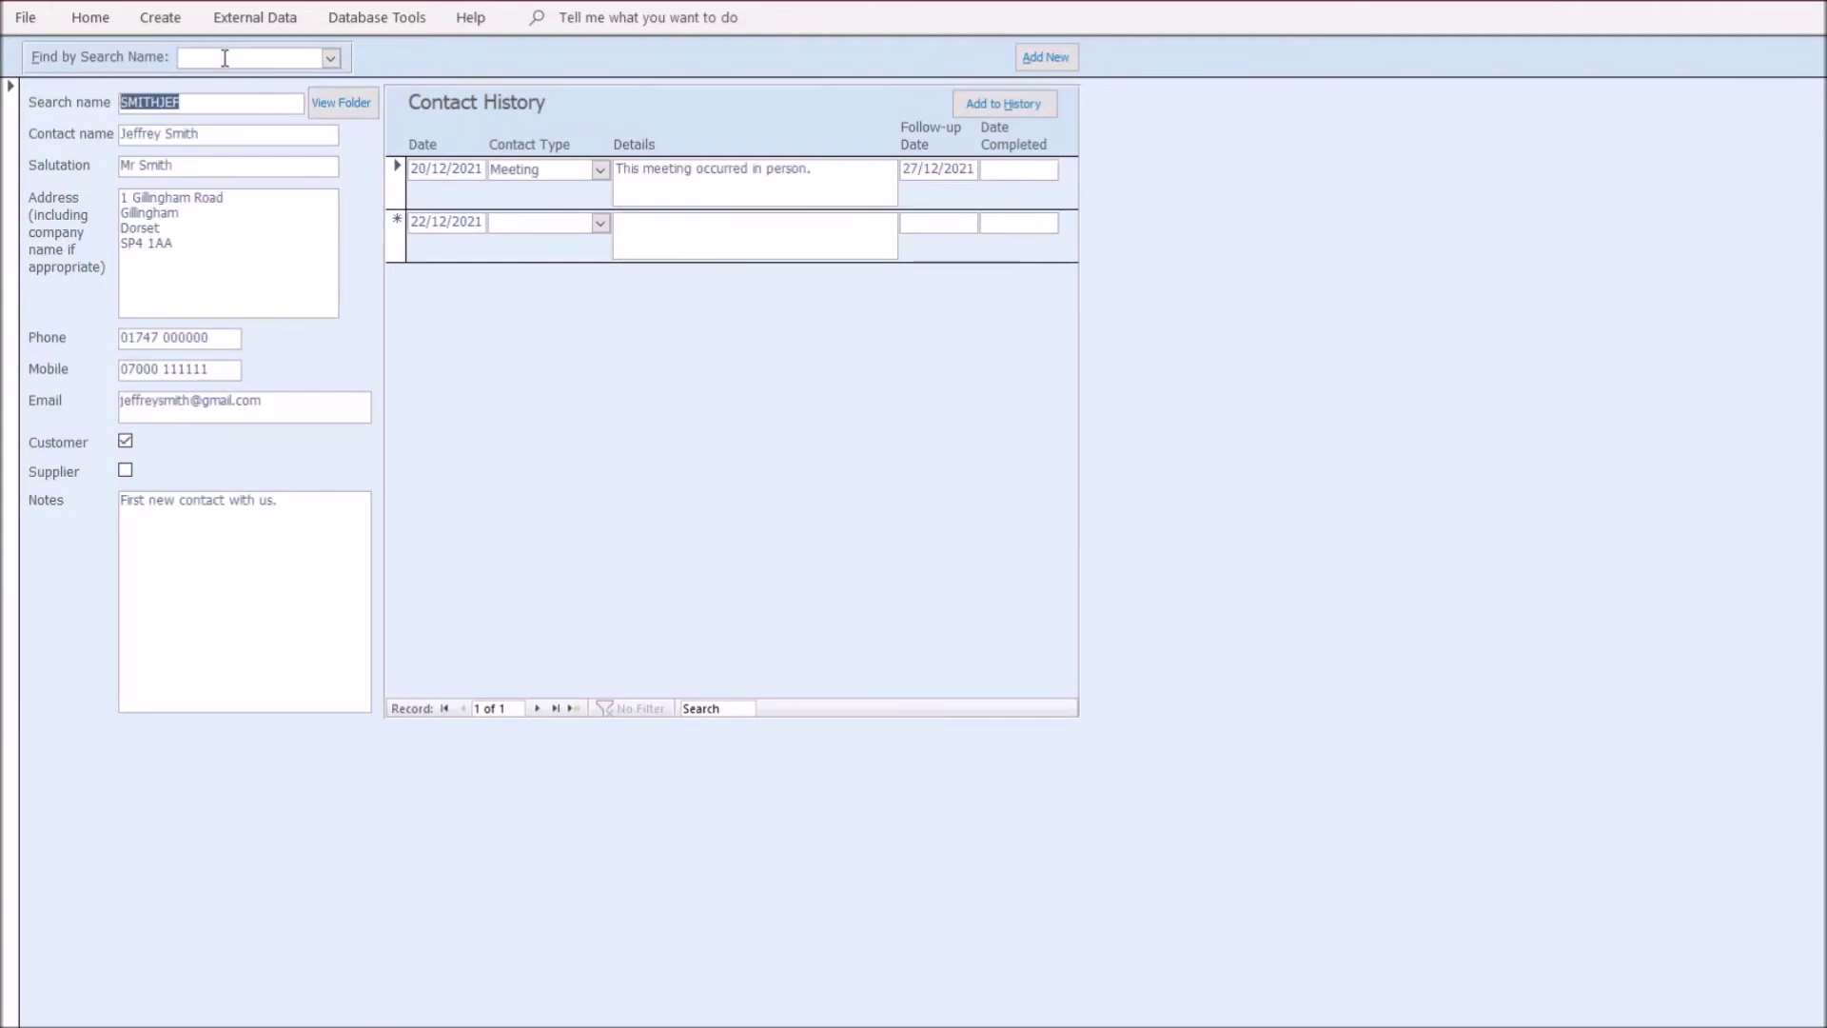
{"action": "left_click", "coordinate": [343, 99]}
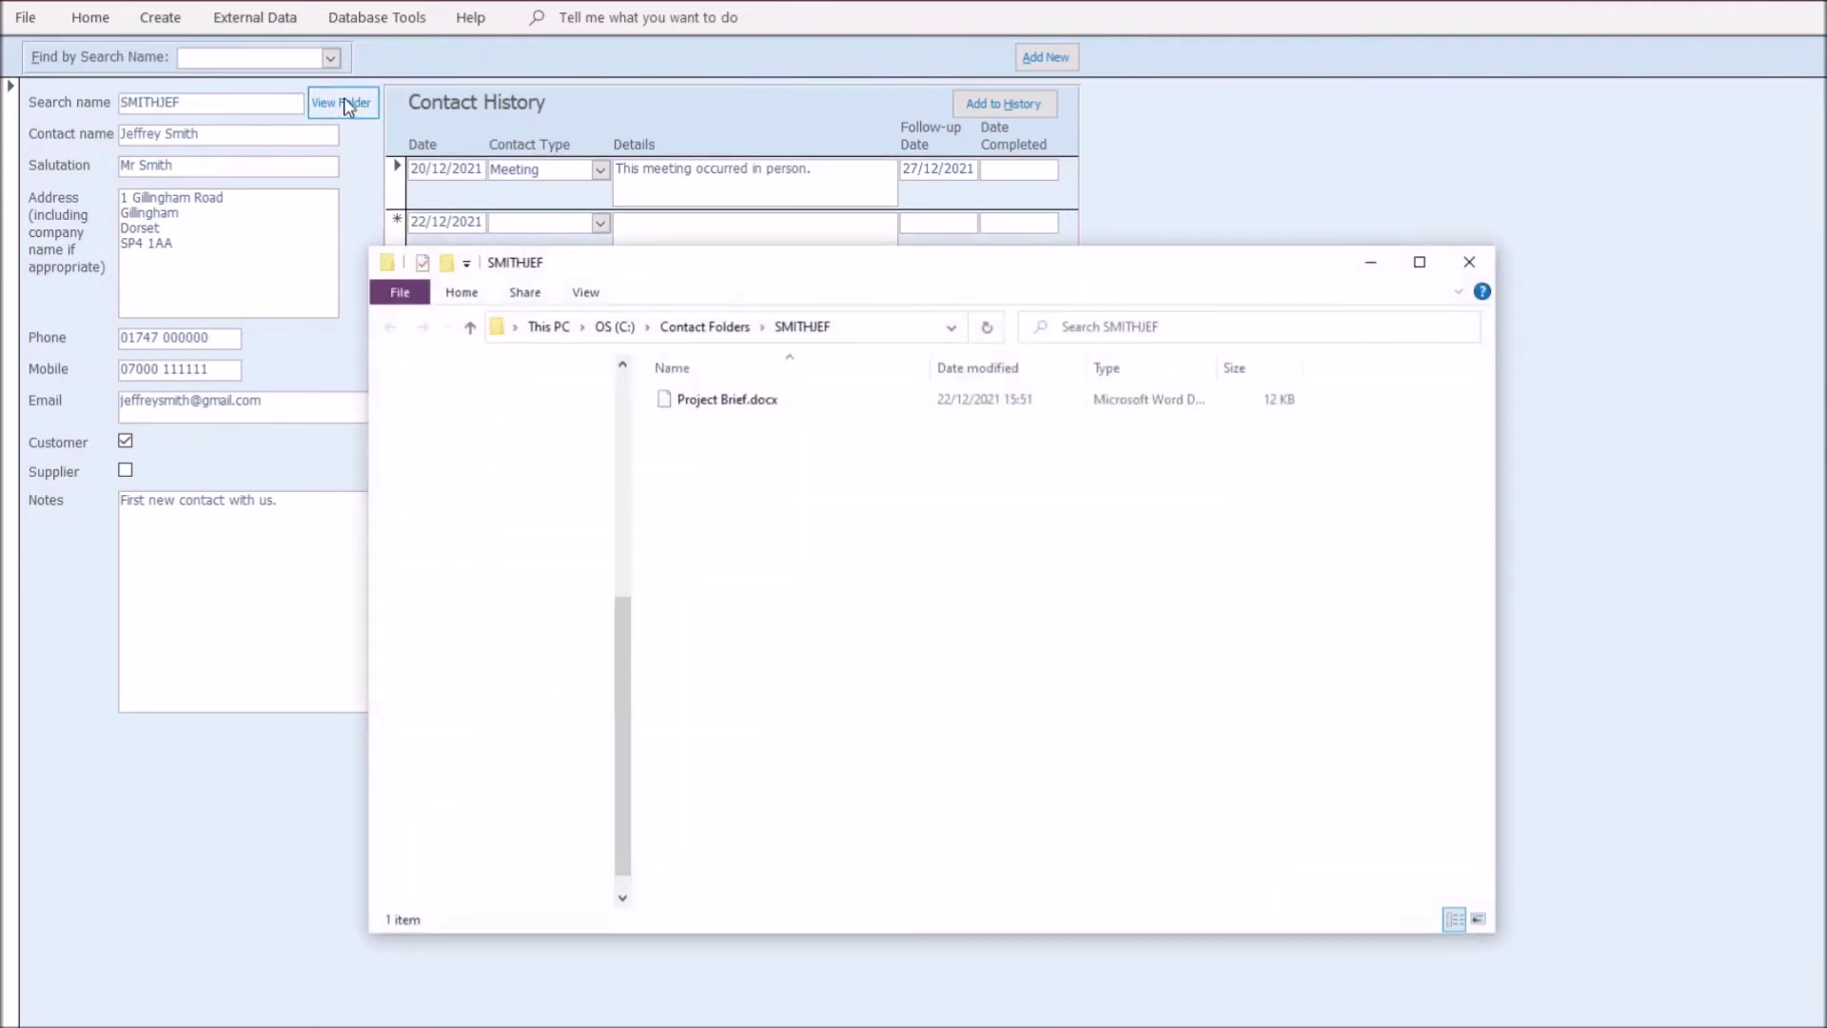
Open Project Brief.docx in Word with editing enabled.
{"action": "double_click", "coordinate": [728, 401]}
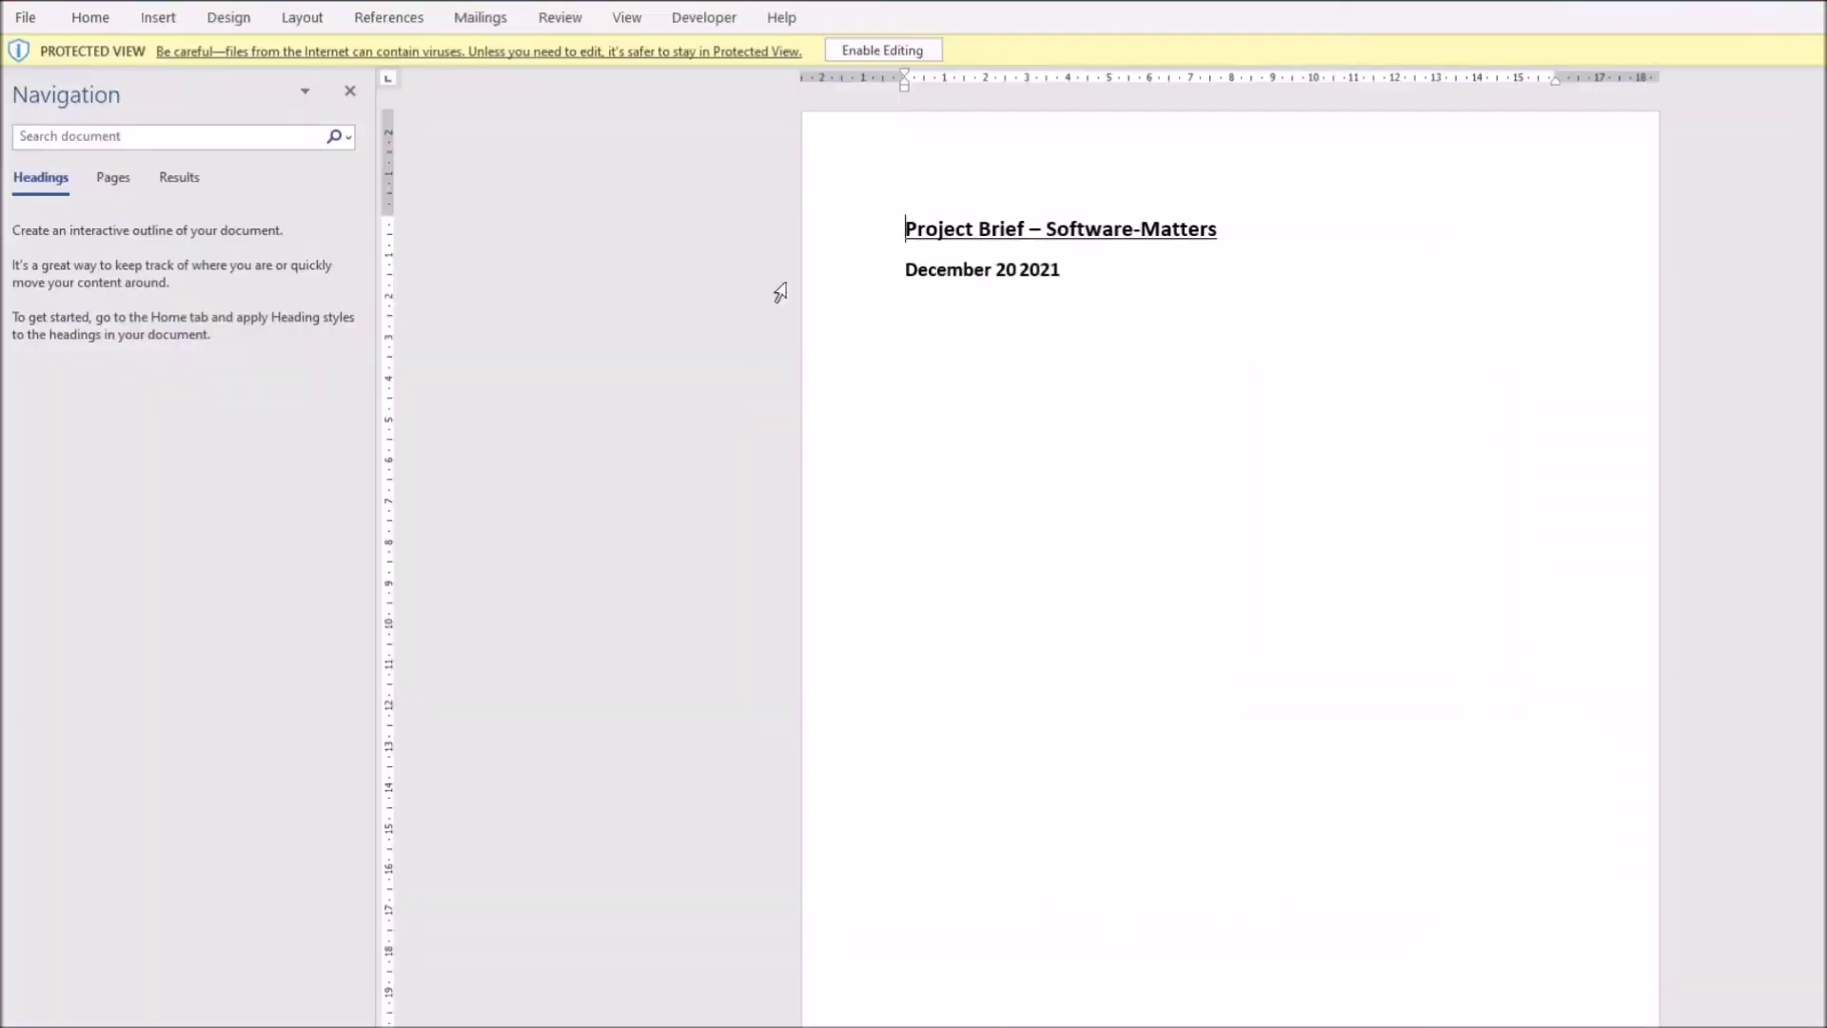
{"action": "left_click", "coordinate": [874, 52]}
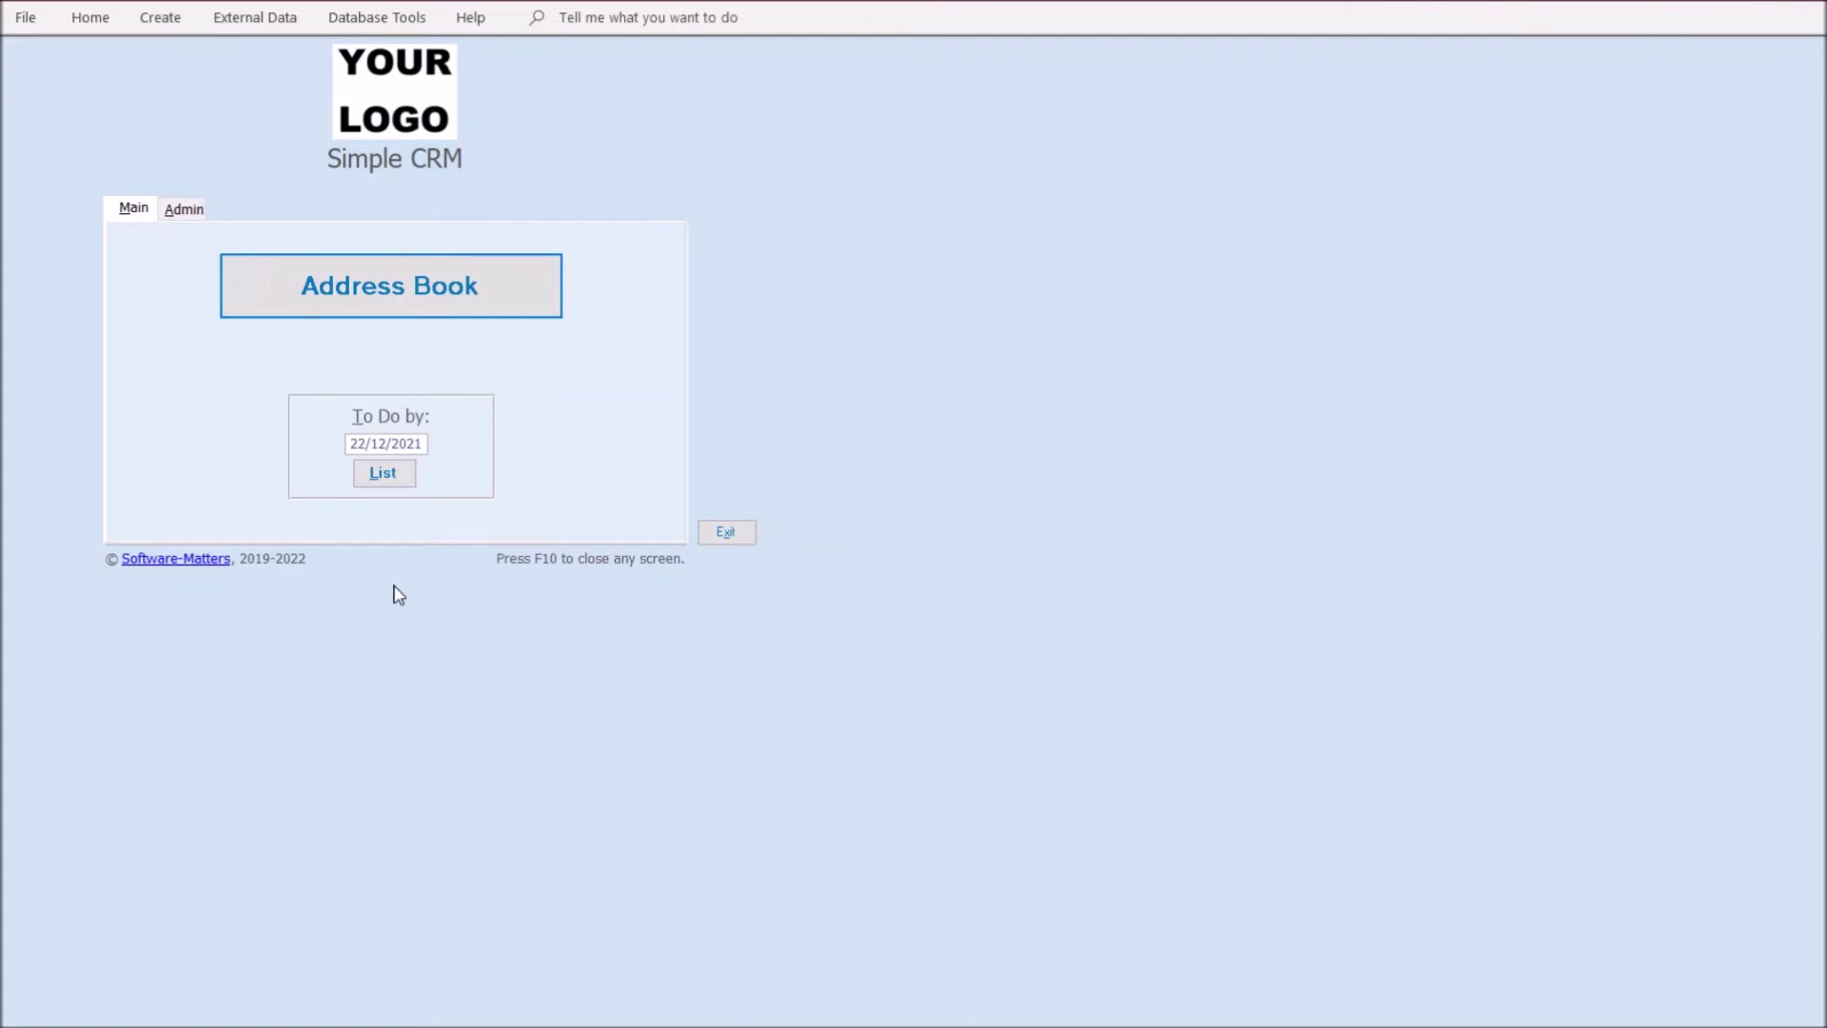
Pick 31 December 2021 as the To Do by date from the calendar.
{"action": "left_click", "coordinate": [405, 444]}
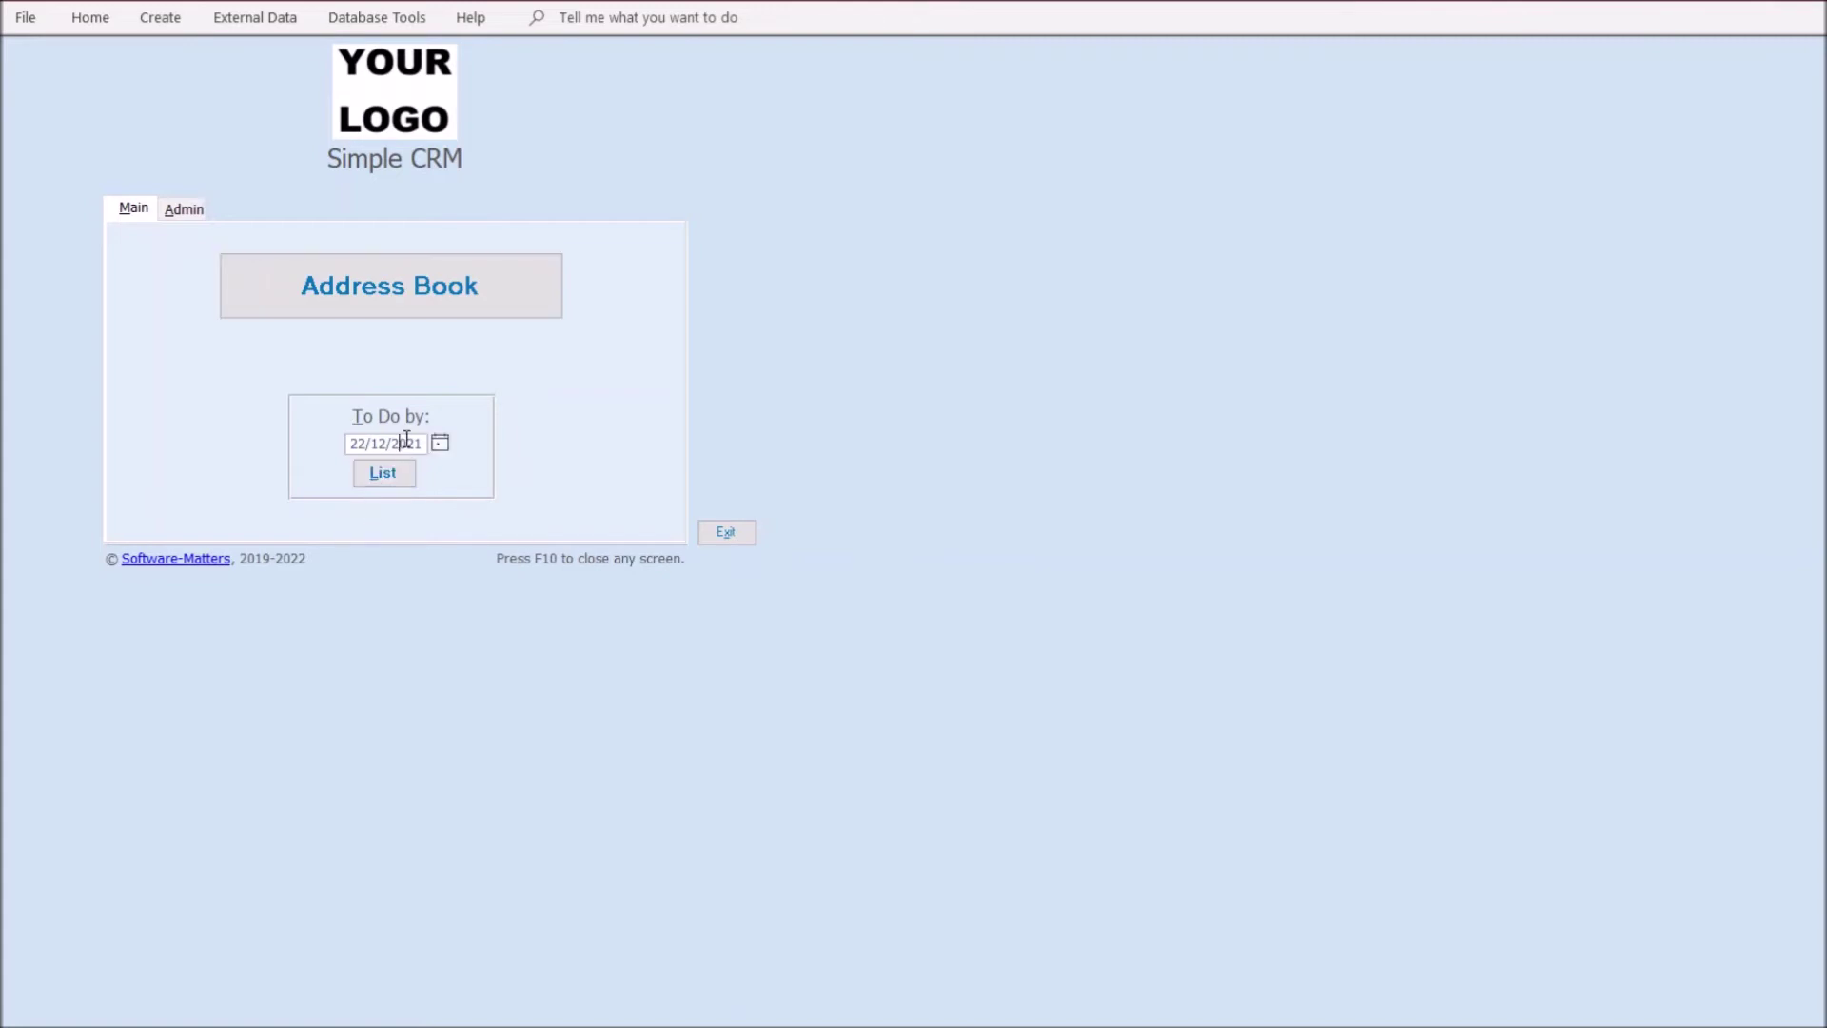
{"action": "left_click", "coordinate": [441, 446]}
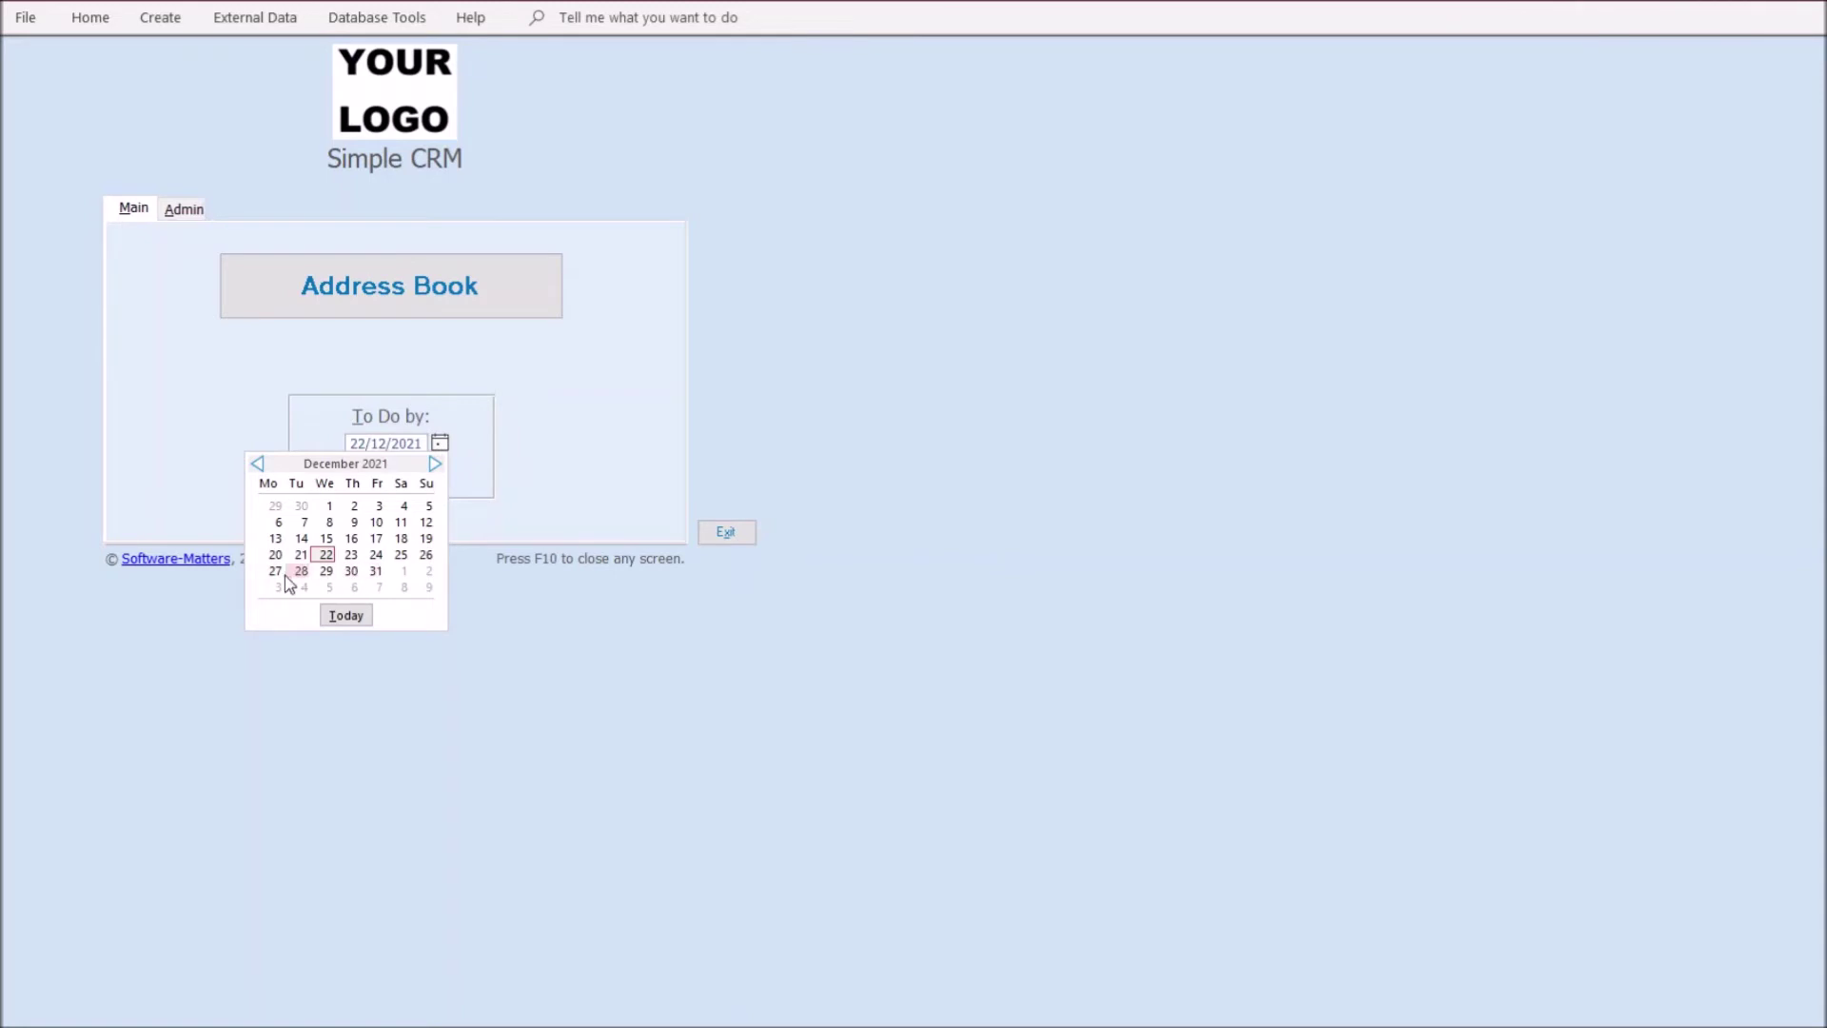
{"action": "left_click", "coordinate": [376, 573]}
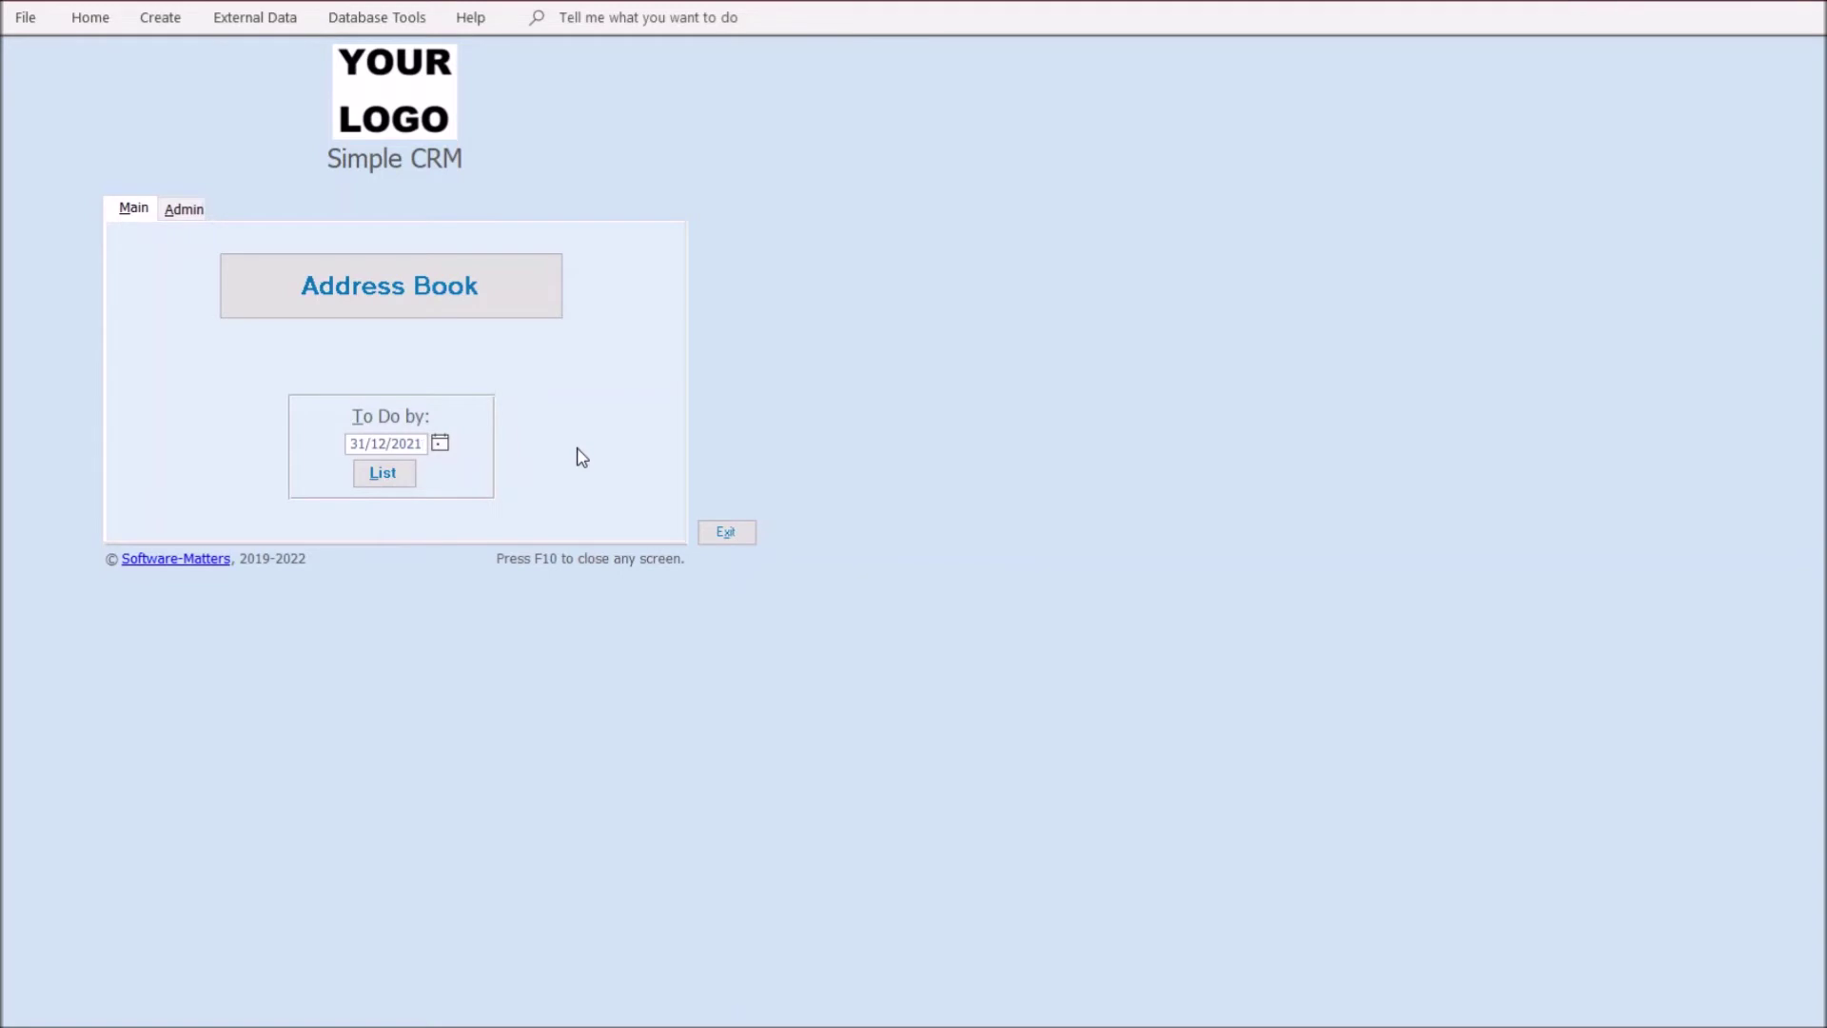
List follow-ups due by 31/12/2021 and preview them as the To Do List report.
{"action": "left_click", "coordinate": [390, 476]}
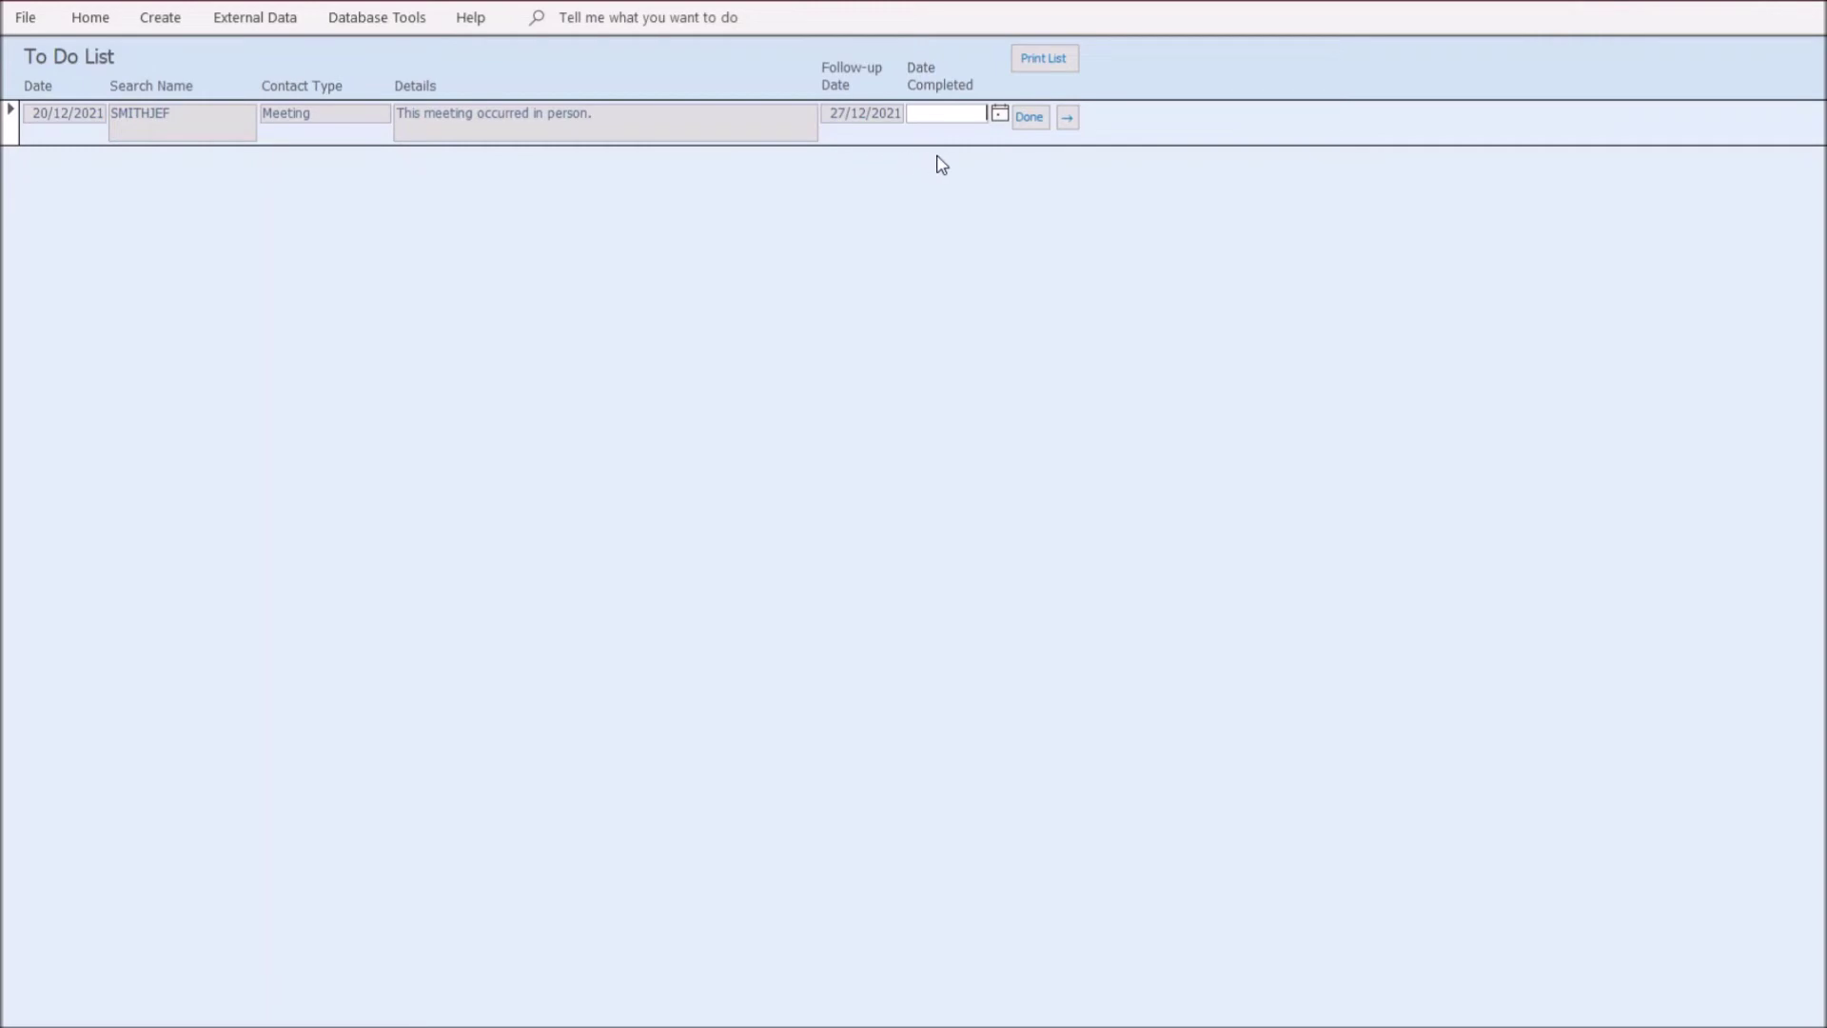
{"action": "left_click", "coordinate": [1043, 60]}
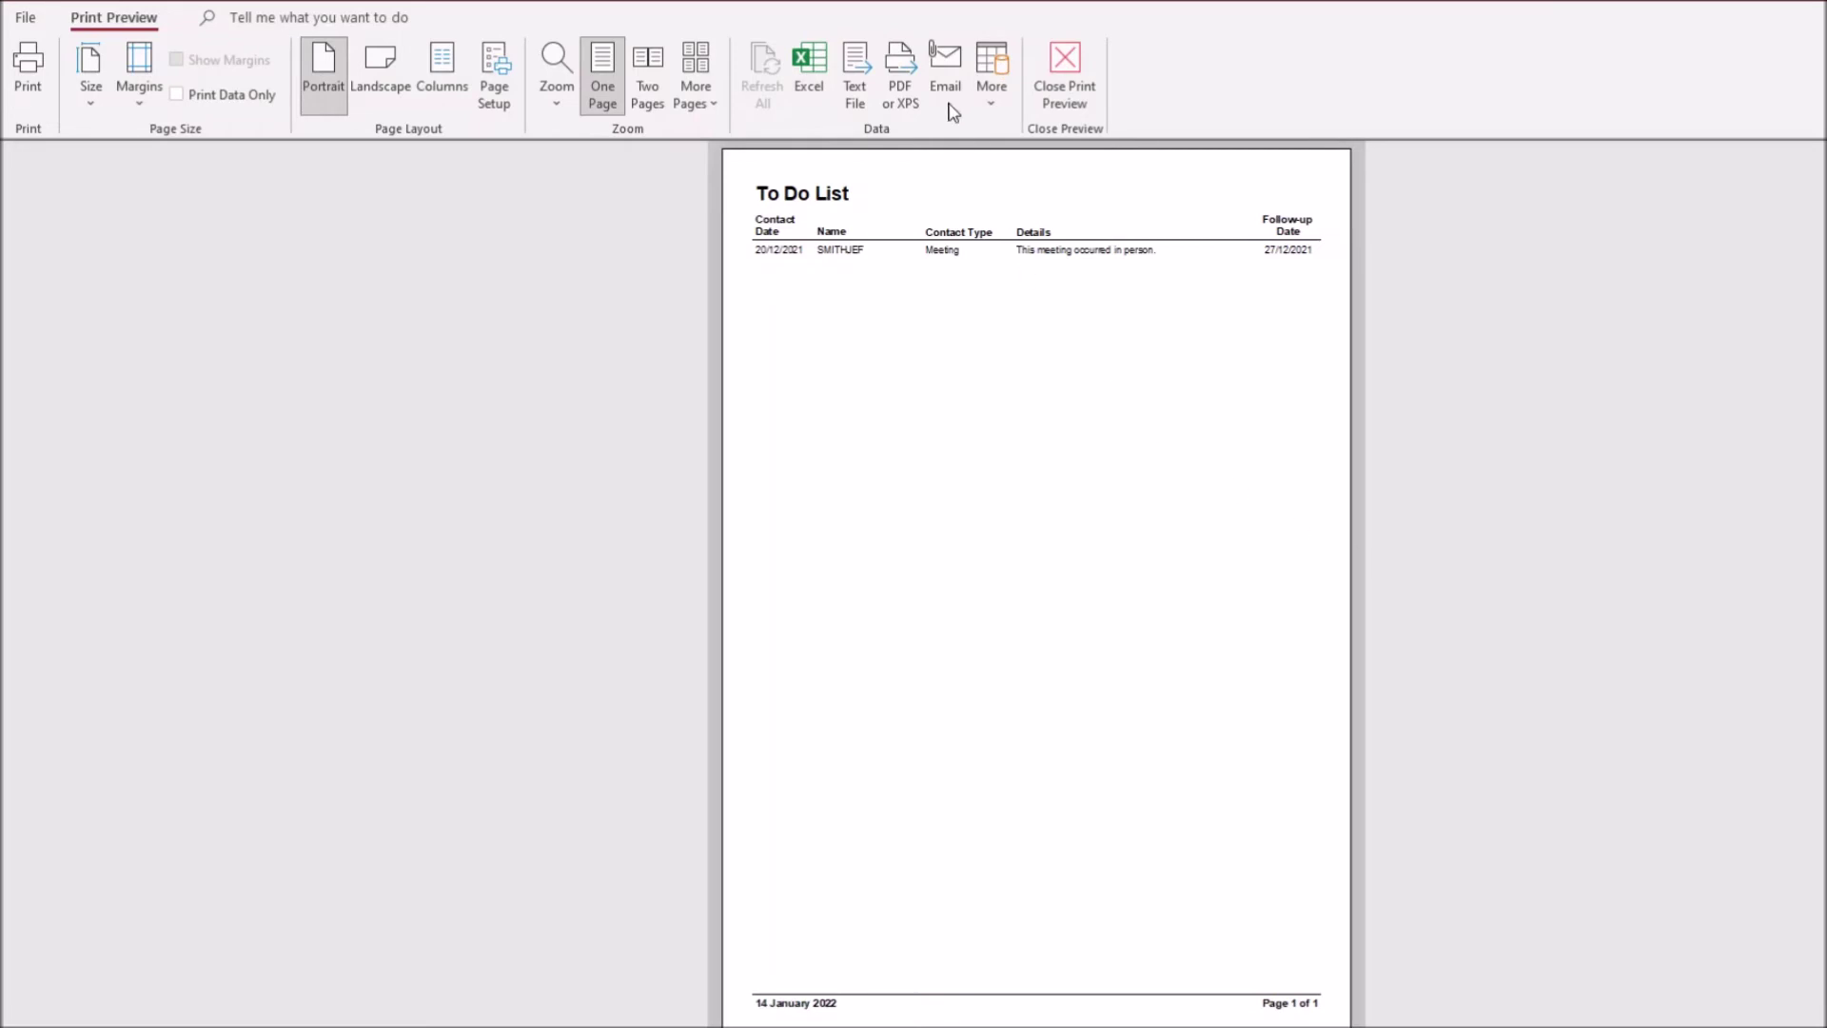
Publish the To Do List report as ToDoList.pdf in Documents.
{"action": "left_click", "coordinate": [900, 88]}
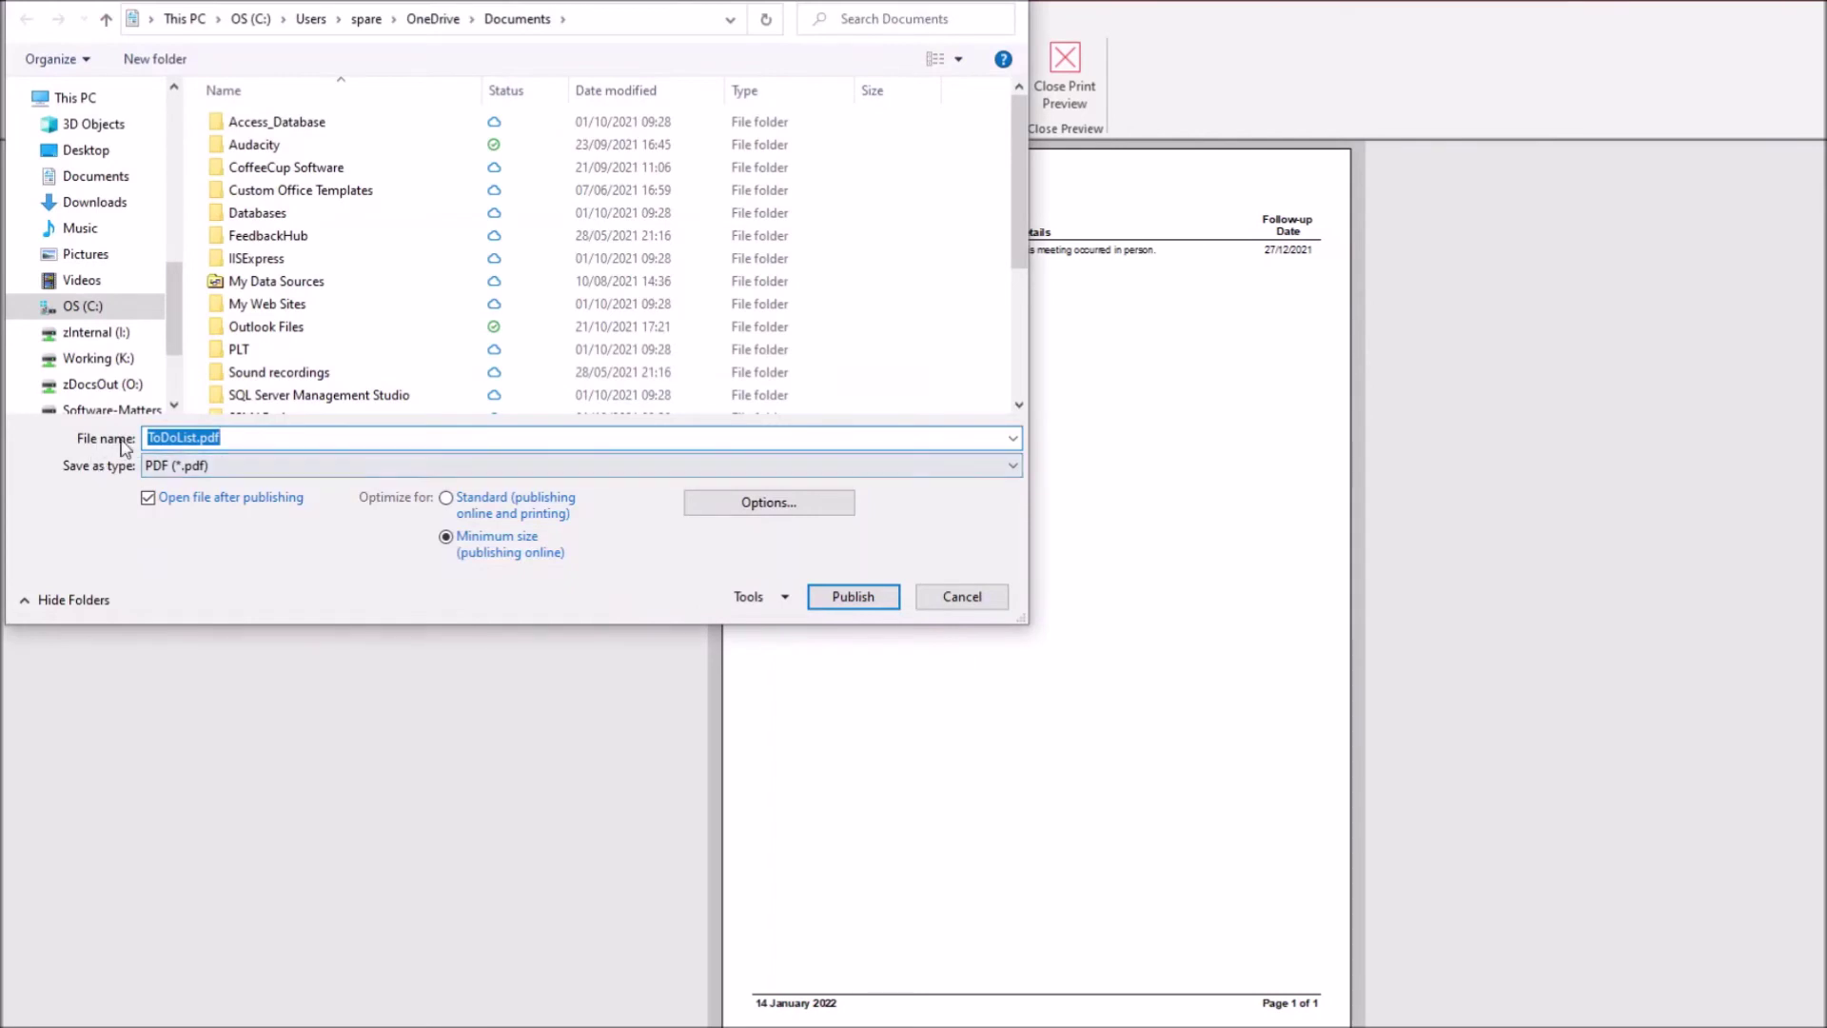
{"action": "left_click", "coordinate": [854, 598]}
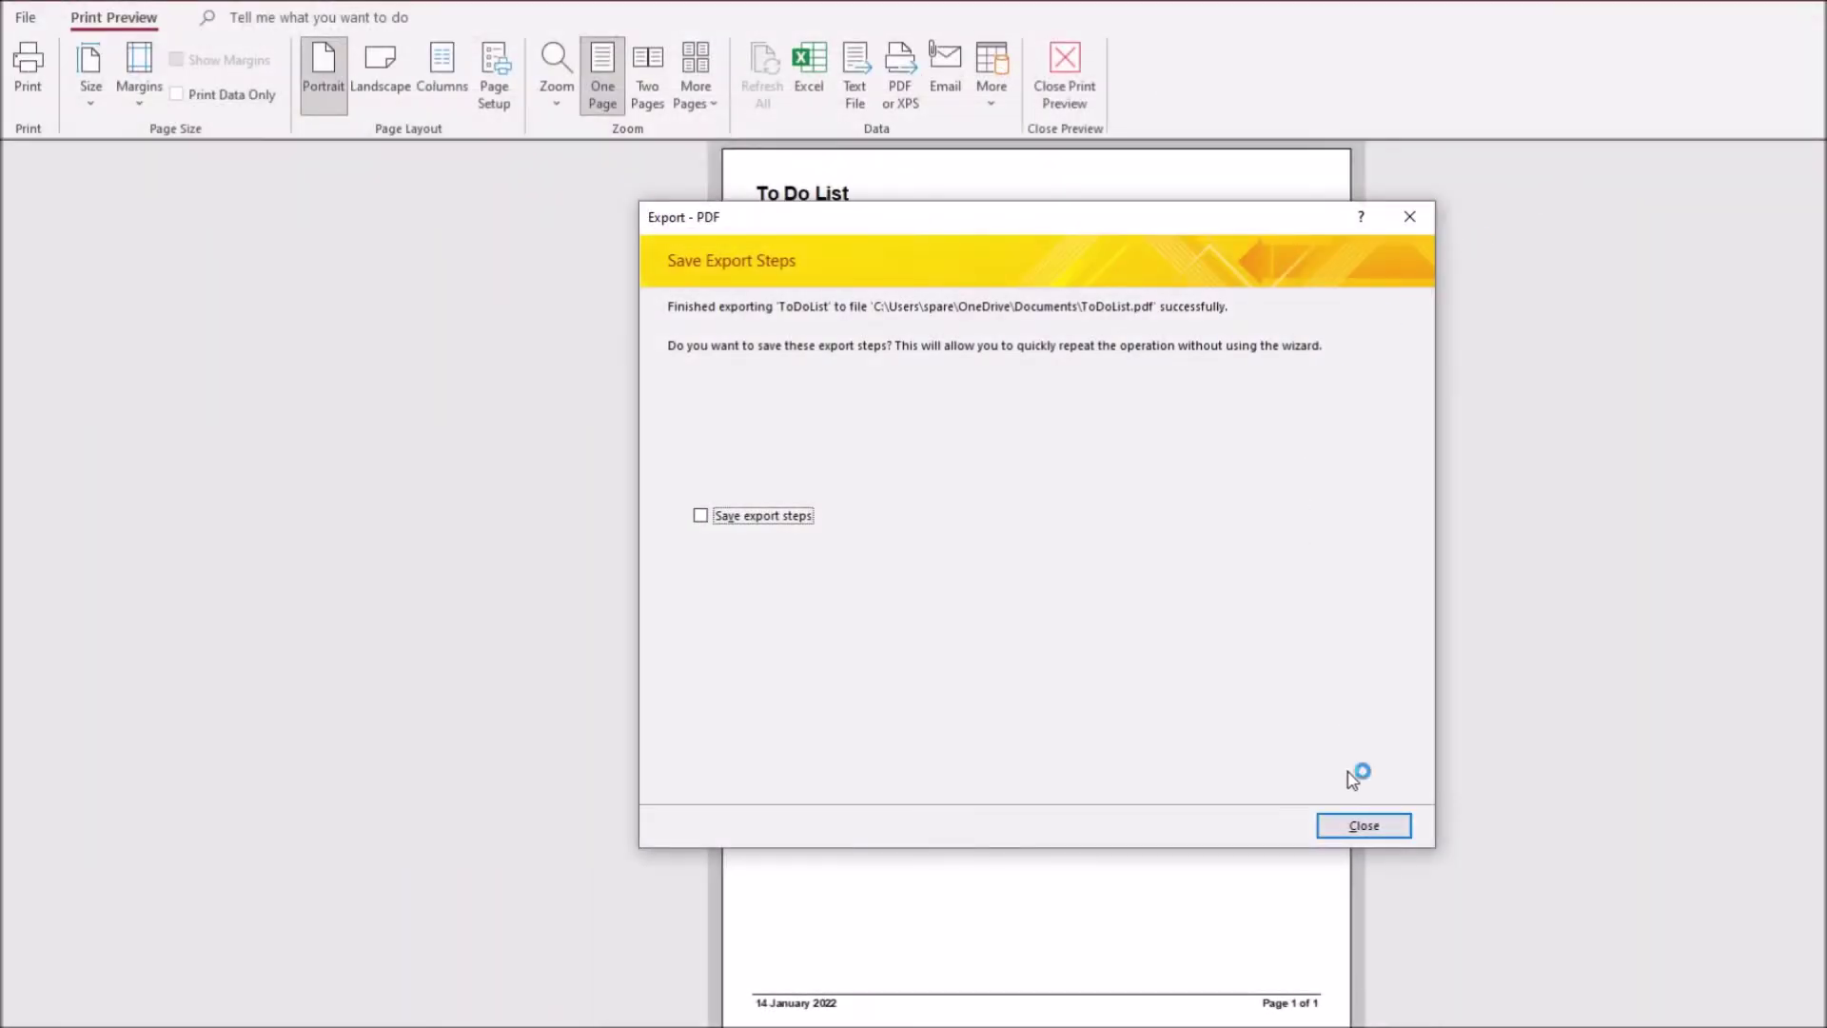
{"action": "left_click", "coordinate": [1361, 825]}
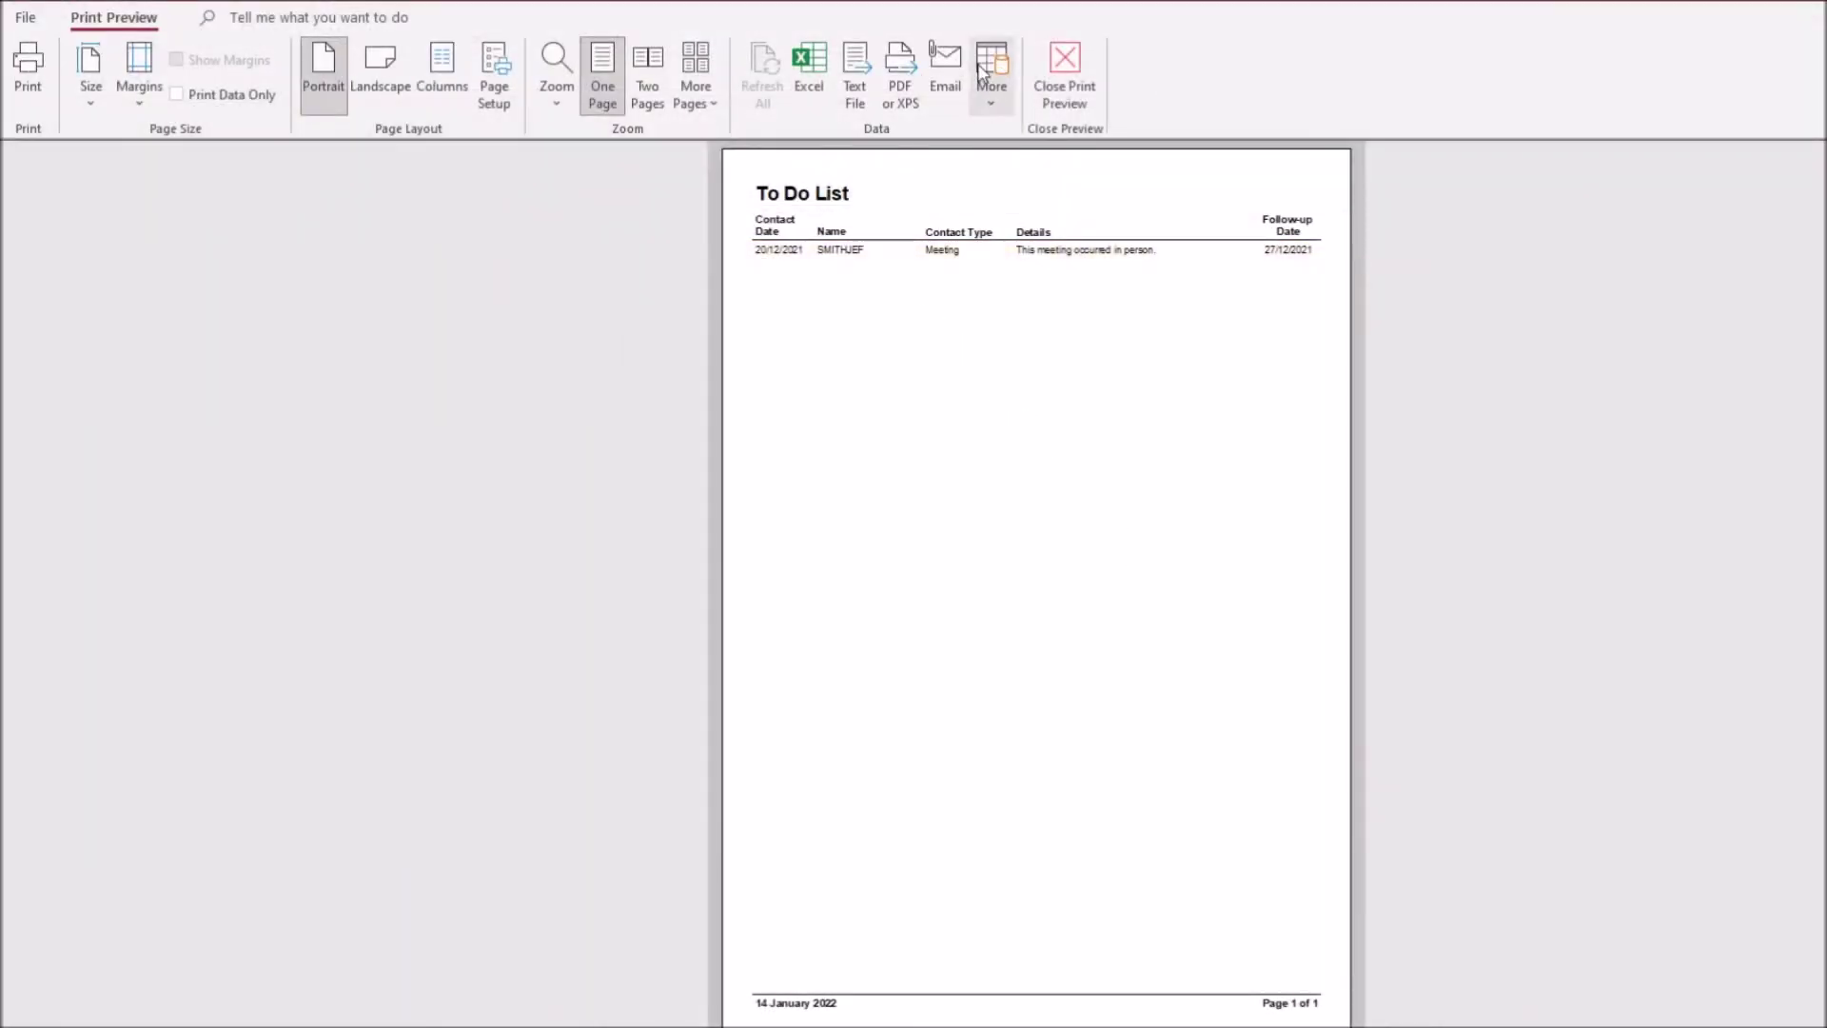
Email the To Do List report in PDF Format (*.pdf).
{"action": "left_click", "coordinate": [947, 95]}
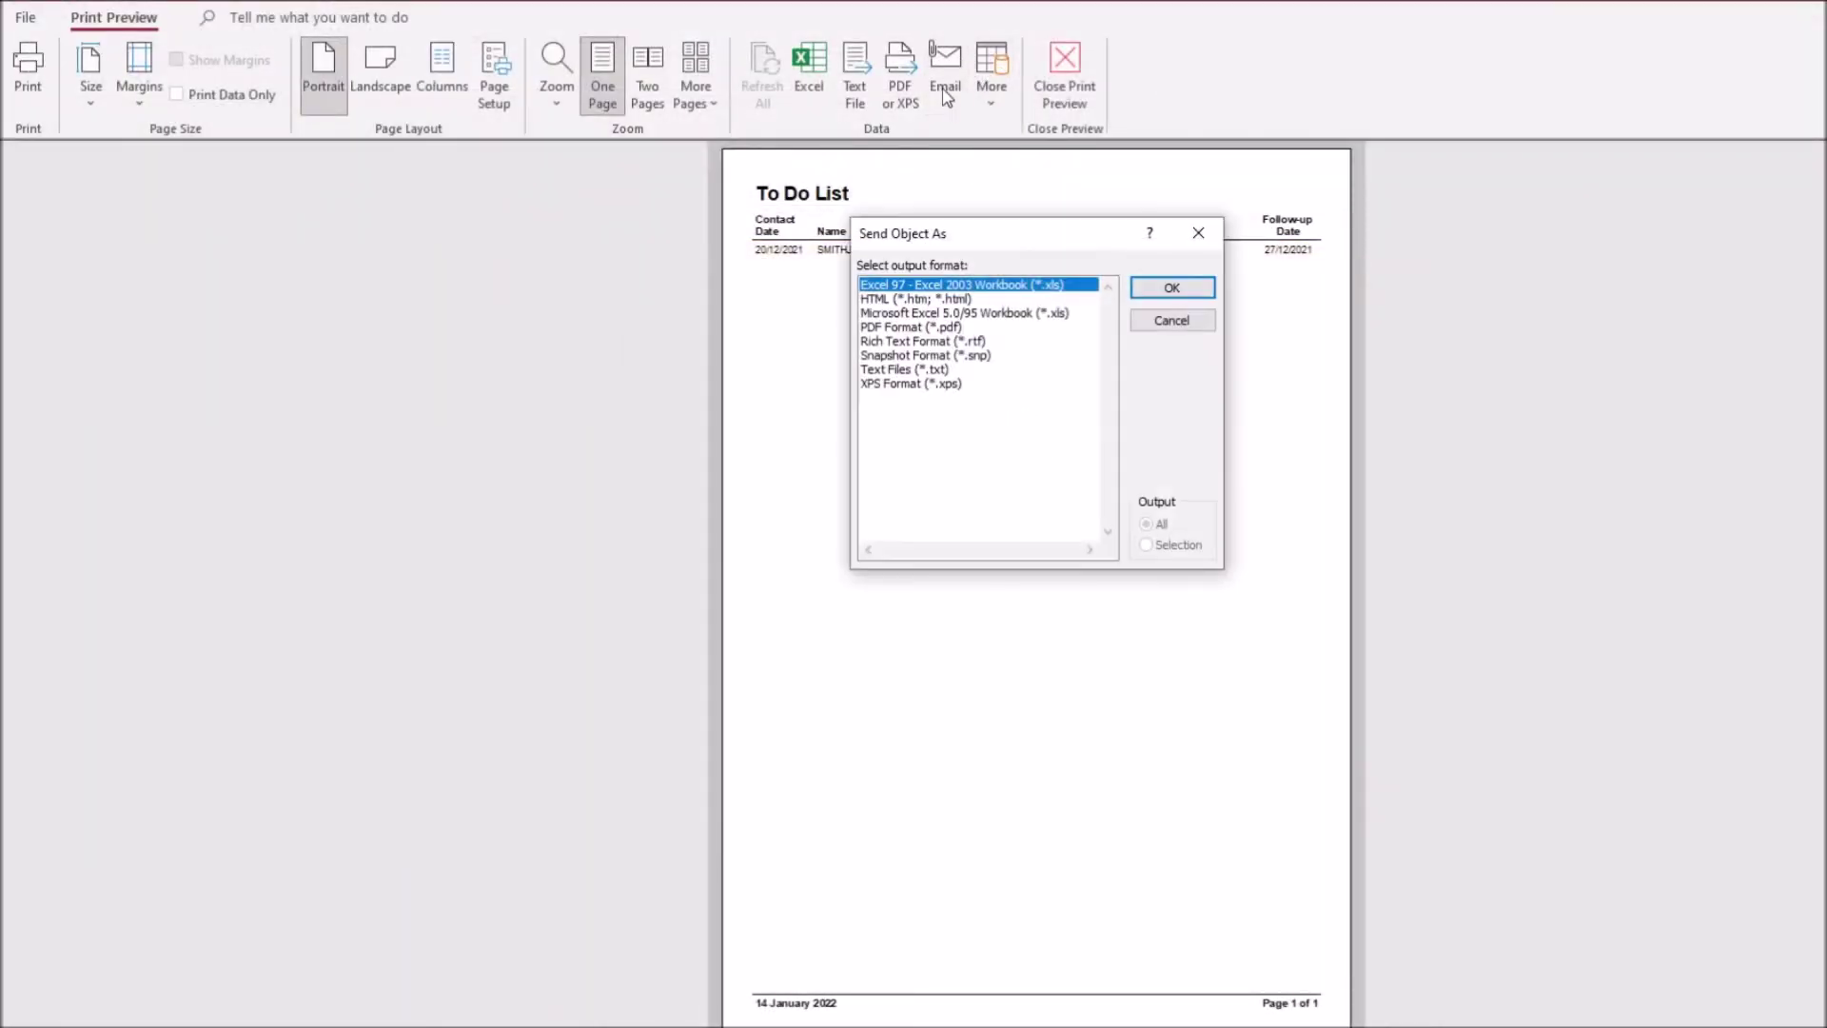
{"action": "left_click", "coordinate": [897, 328]}
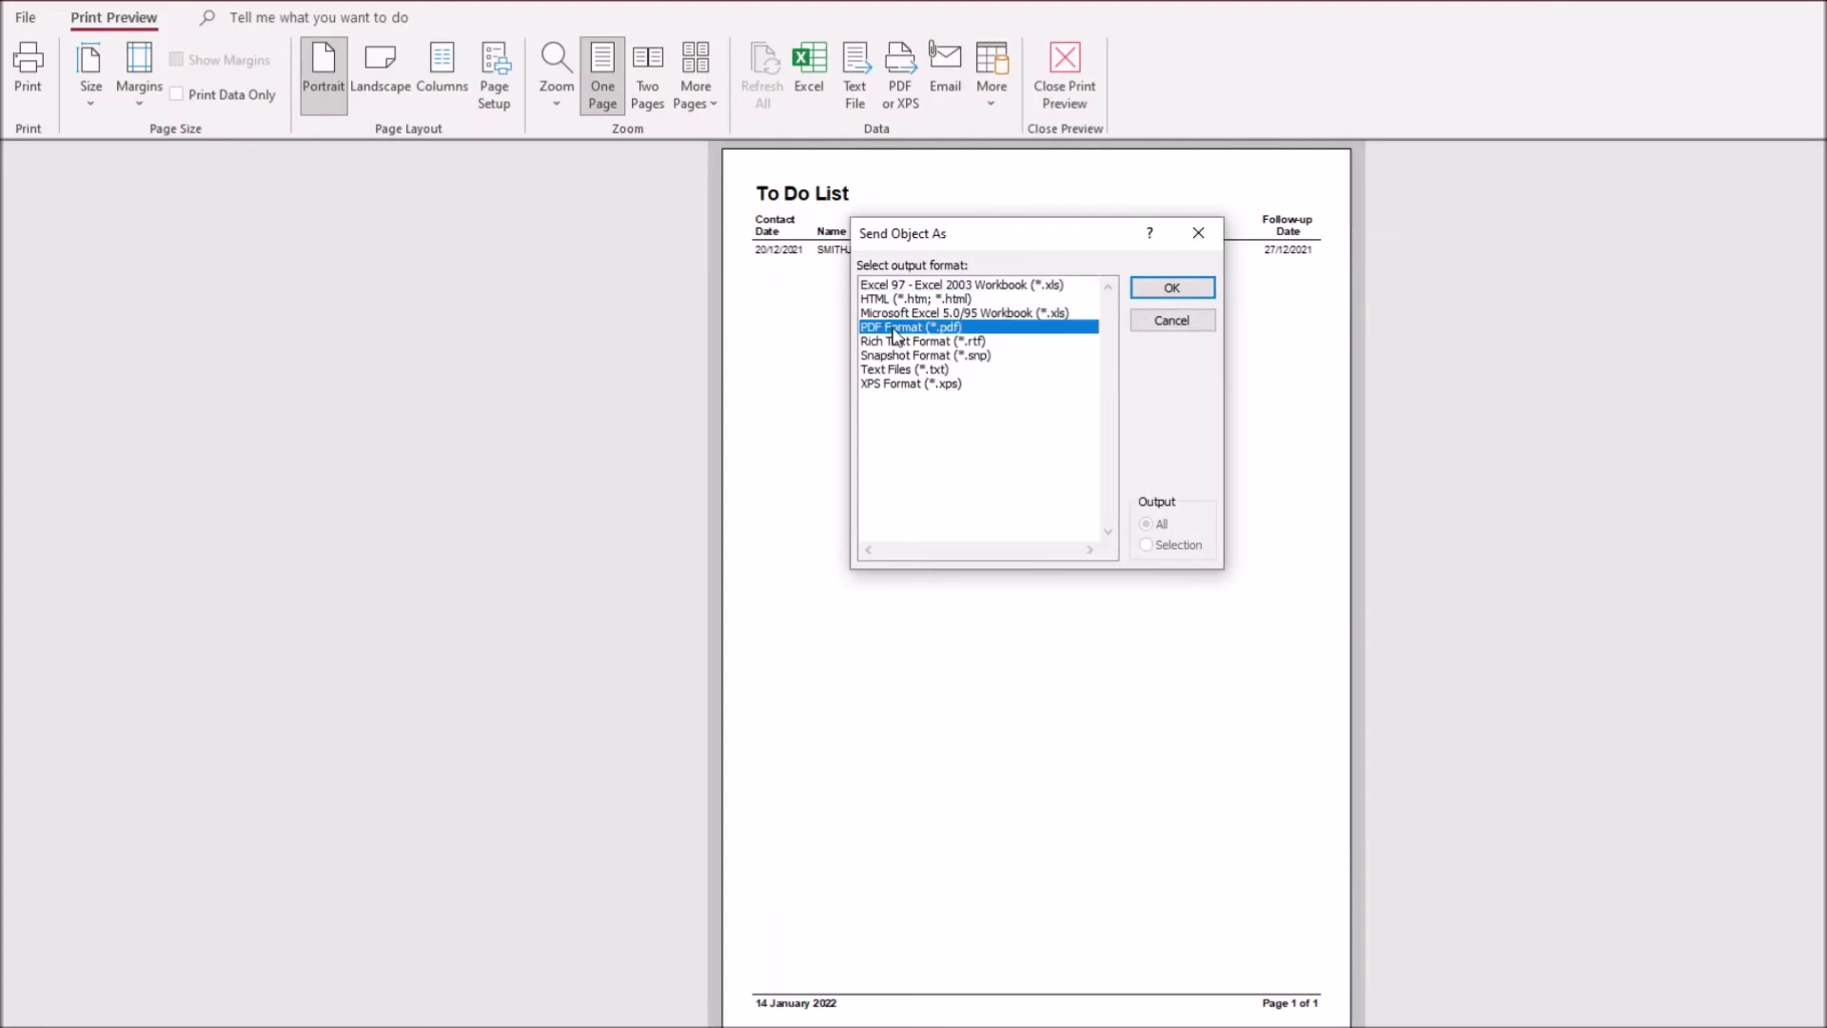
{"action": "left_click", "coordinate": [1141, 290]}
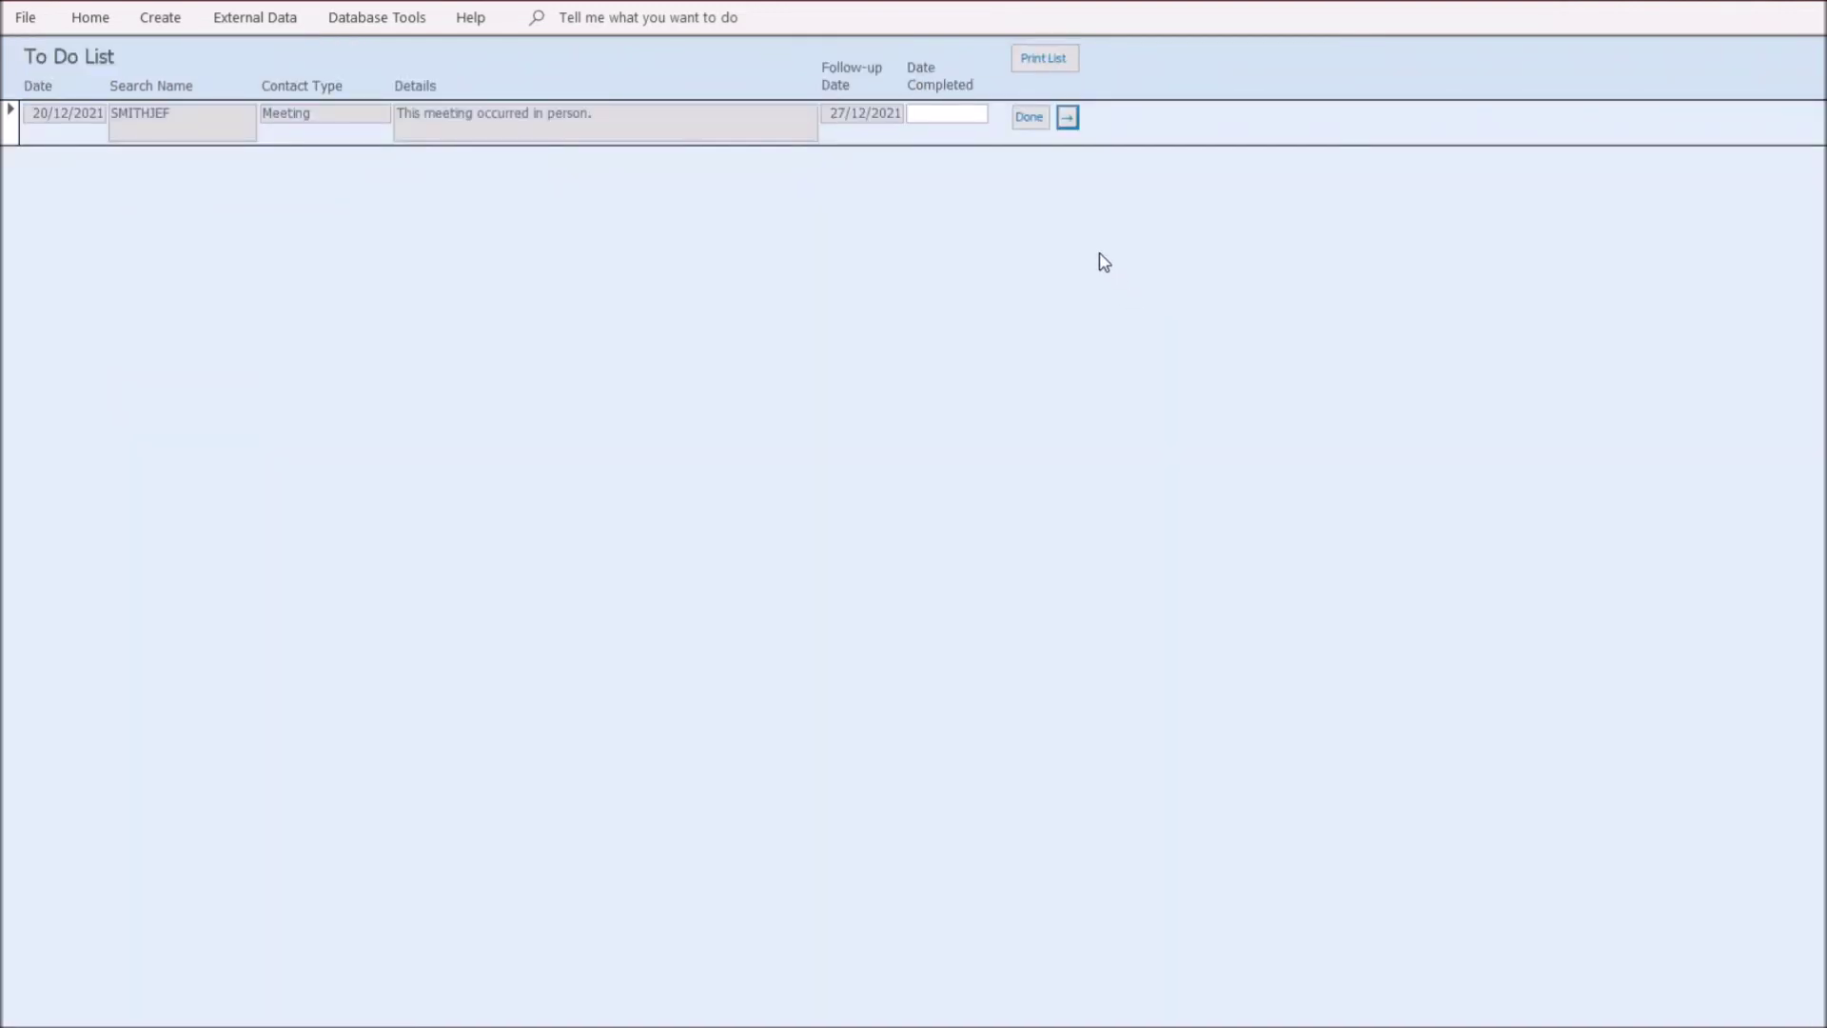
Mark the meeting follow-up done on 22/12/2021, then reopen the to-do list to verify it.
{"action": "left_click", "coordinate": [1031, 119]}
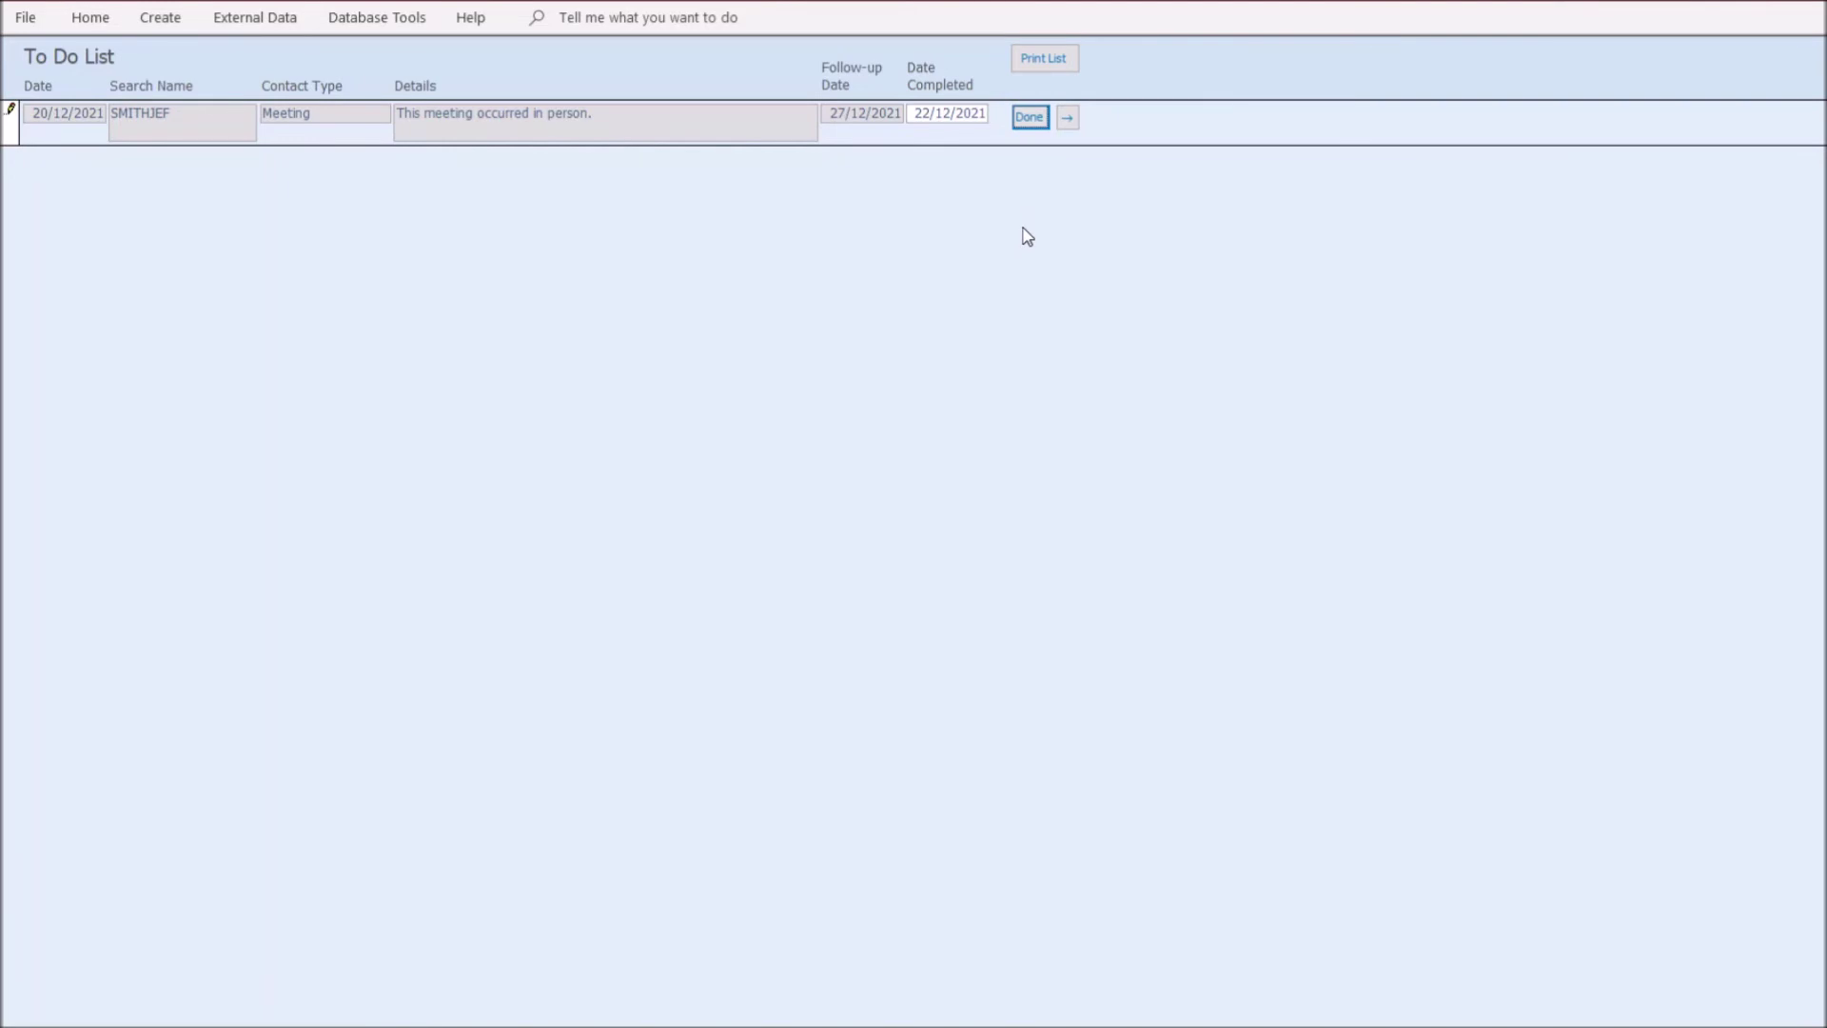
{"action": "key", "text": "F10"}
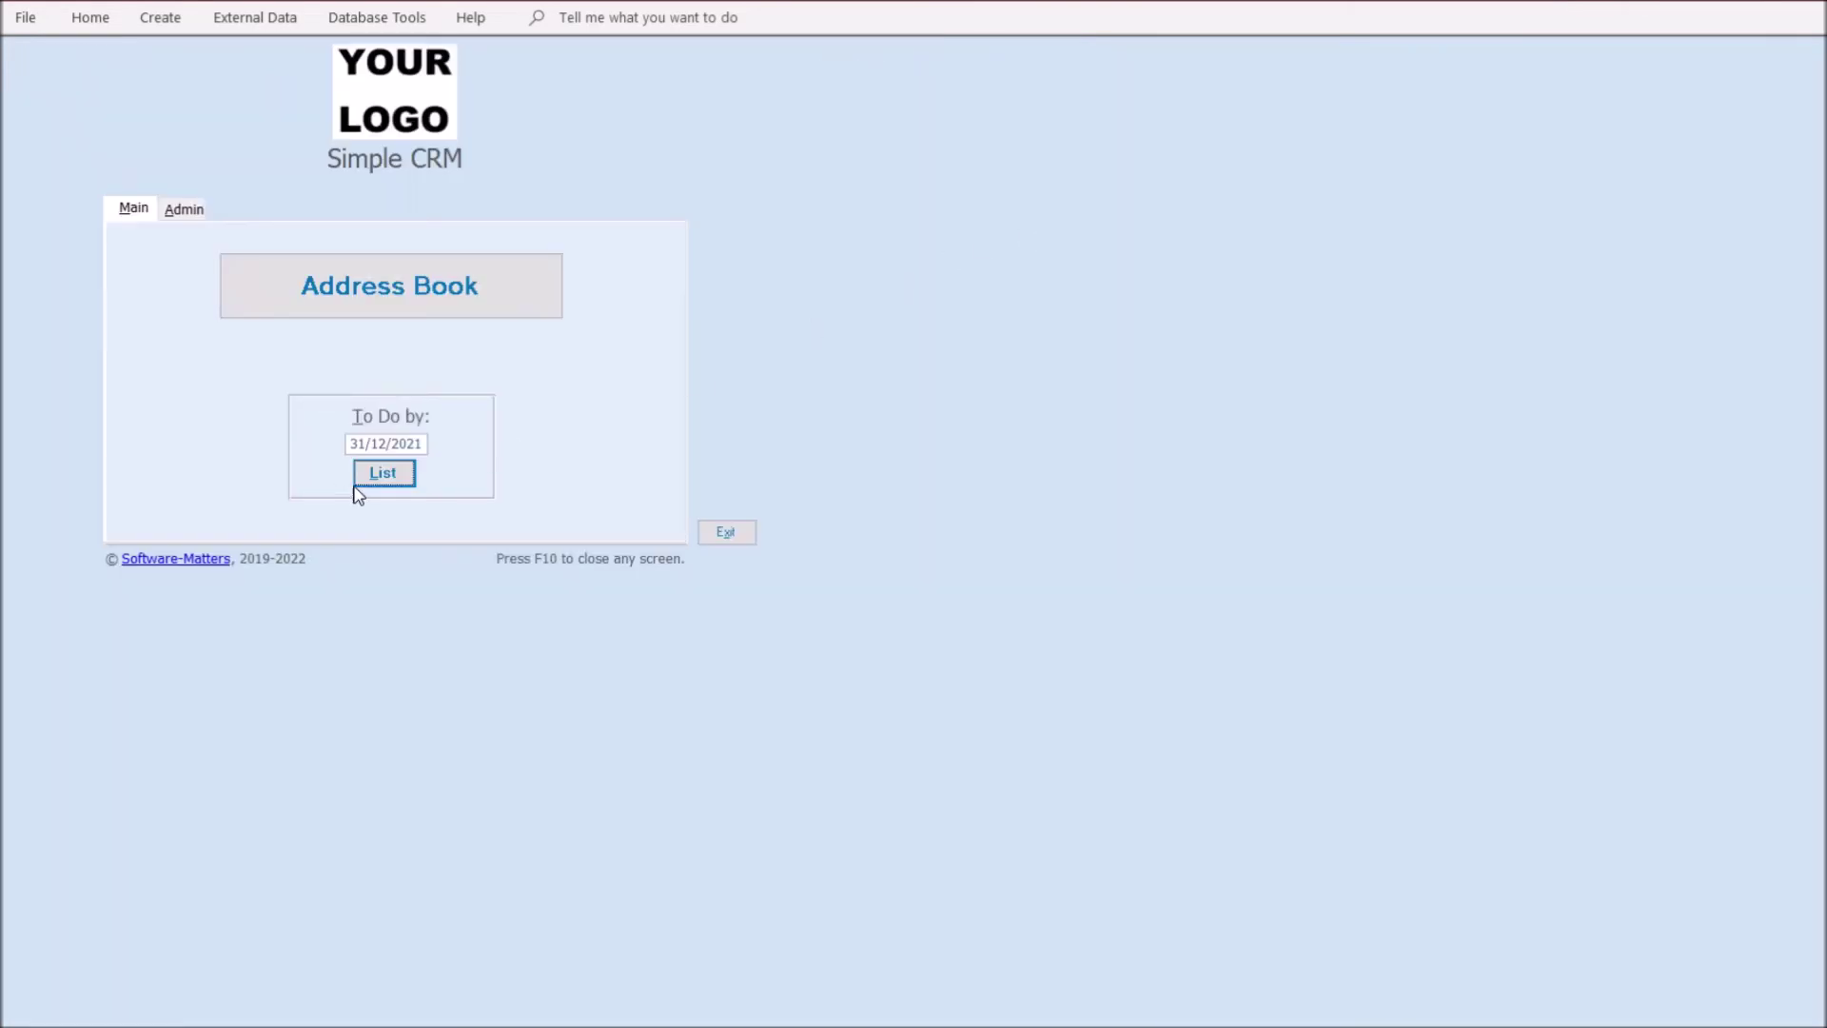
{"action": "left_click", "coordinate": [358, 484]}
Close the empty to-do list and open the Contact Types list from the Admin page.
{"action": "key", "text": "F10"}
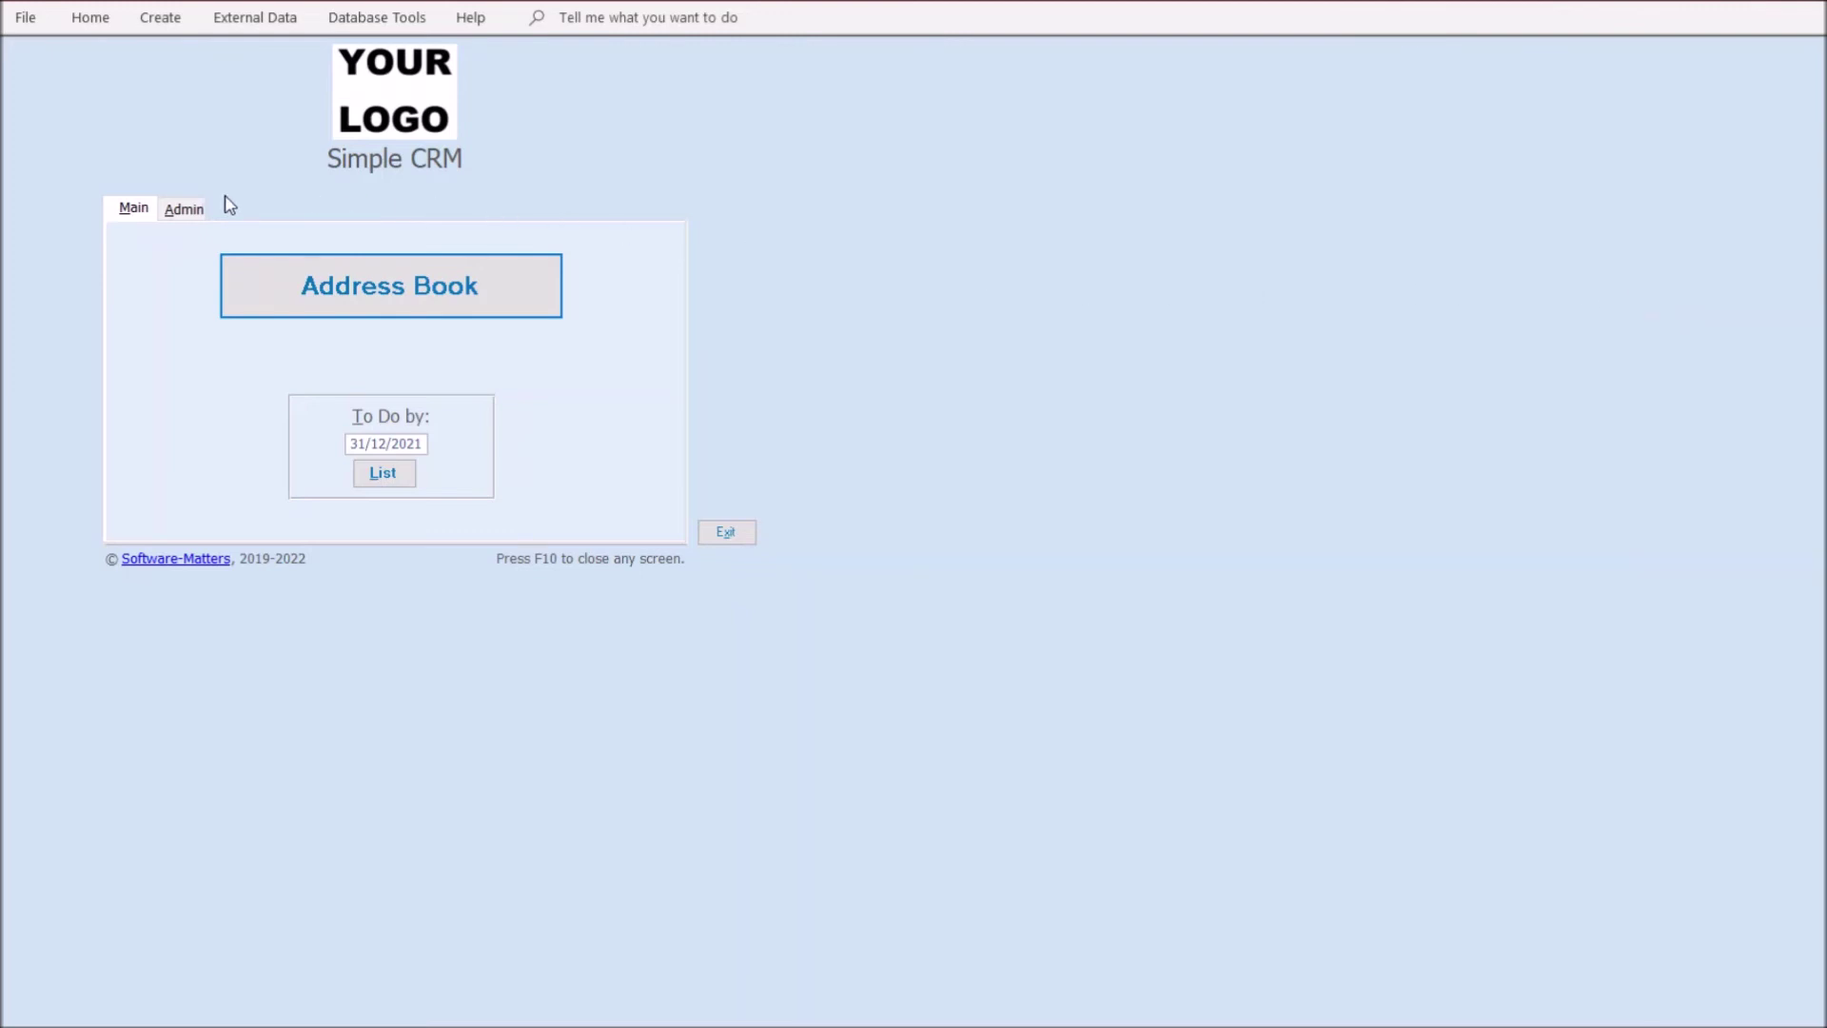
{"action": "left_click", "coordinate": [197, 218]}
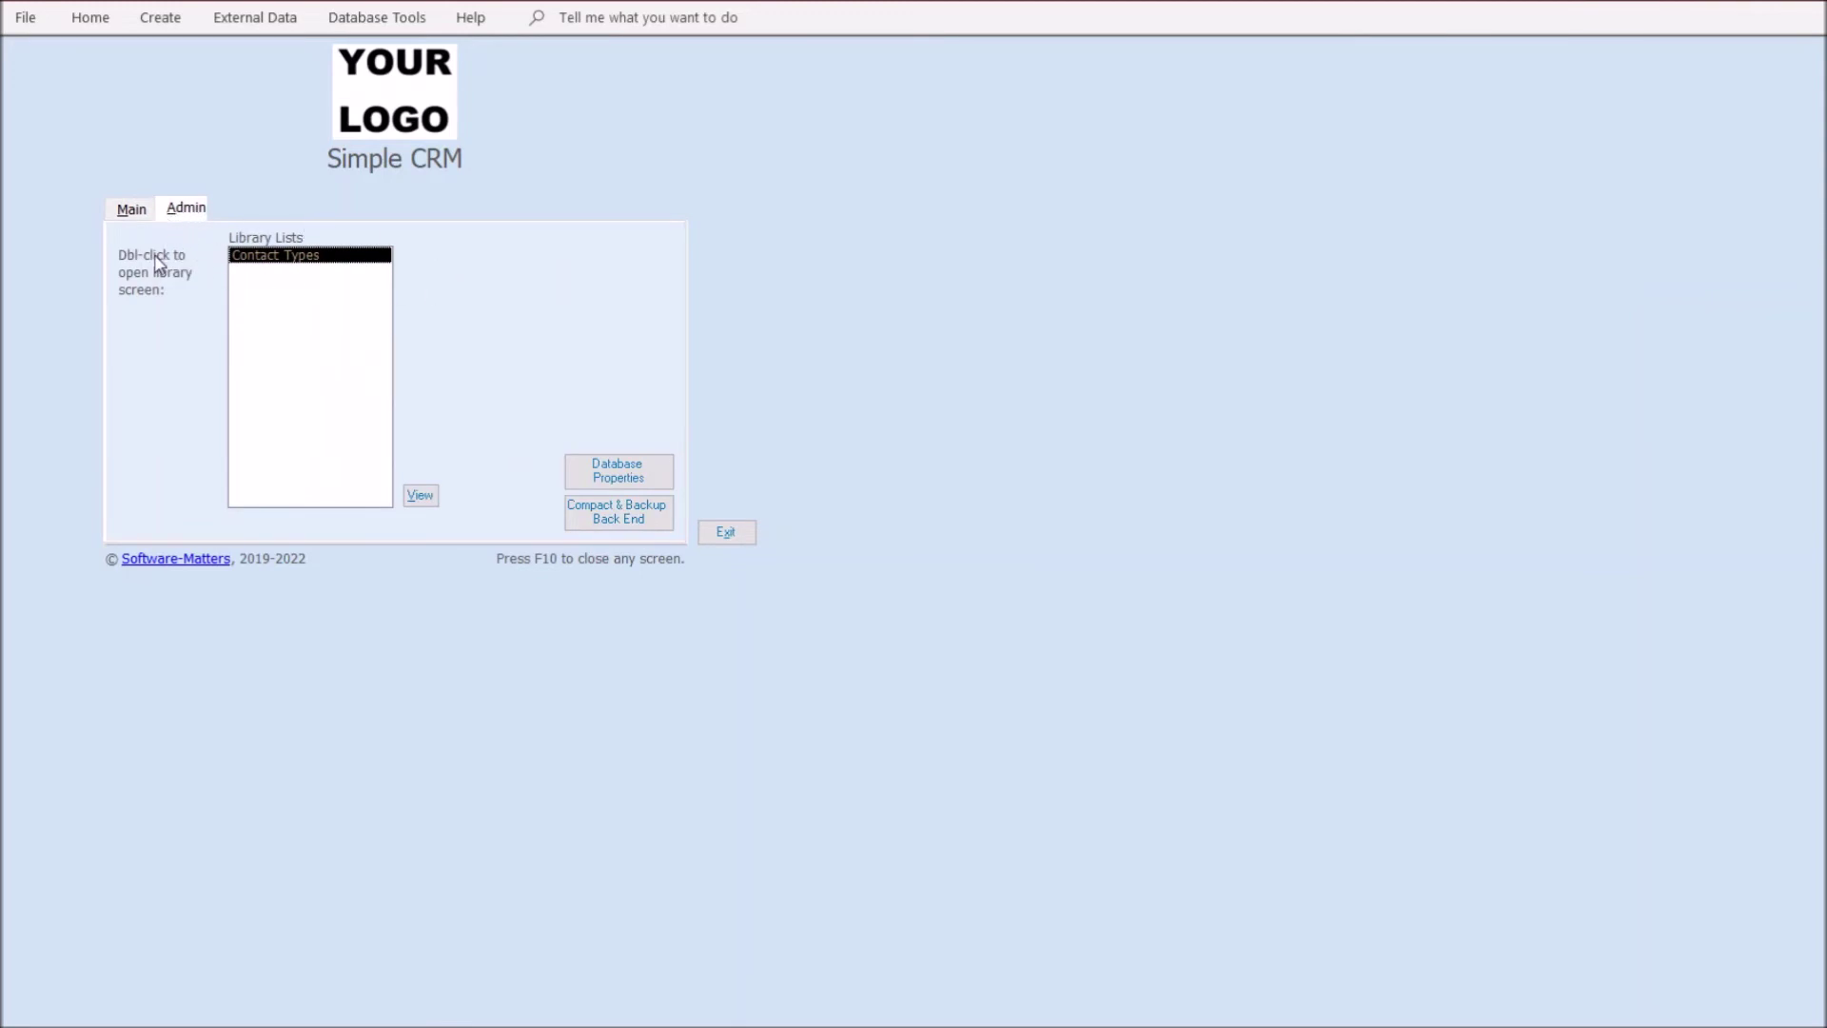
{"action": "left_click", "coordinate": [421, 496]}
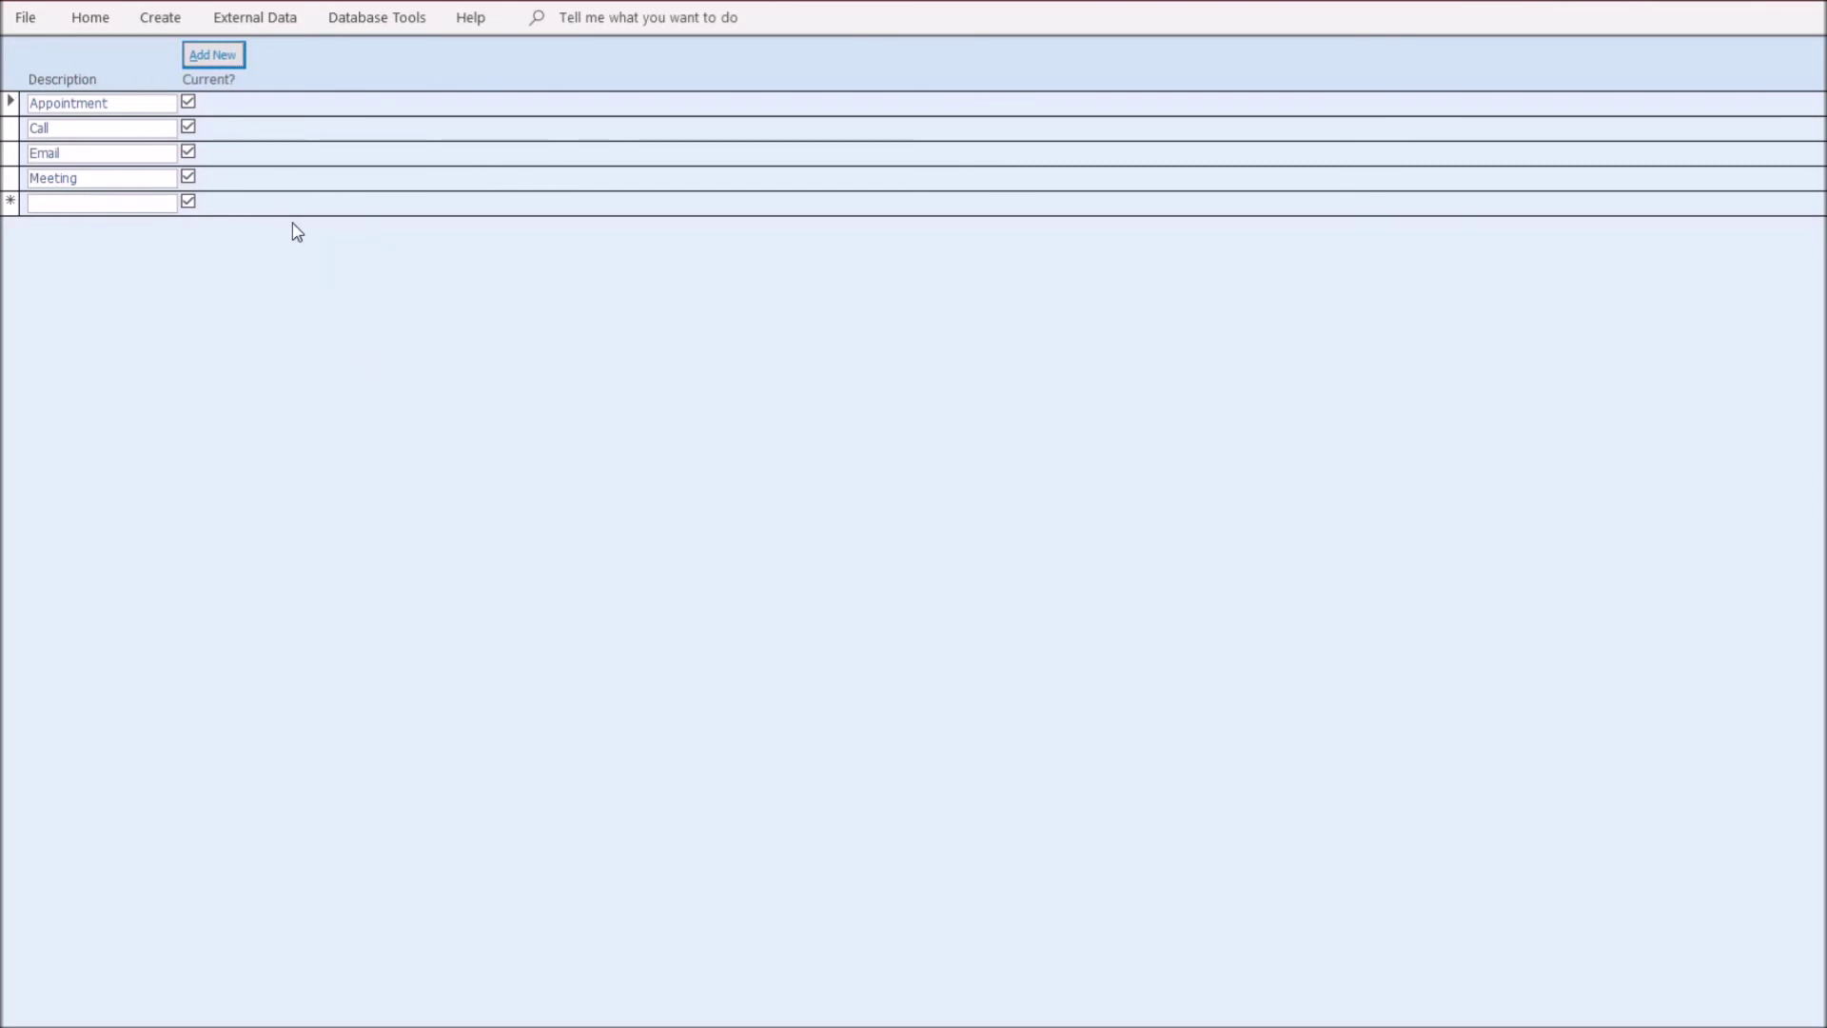
Add 'Conference' as a new contact type and save the list.
{"action": "left_click", "coordinate": [230, 59]}
{"action": "type", "text": "Co"}
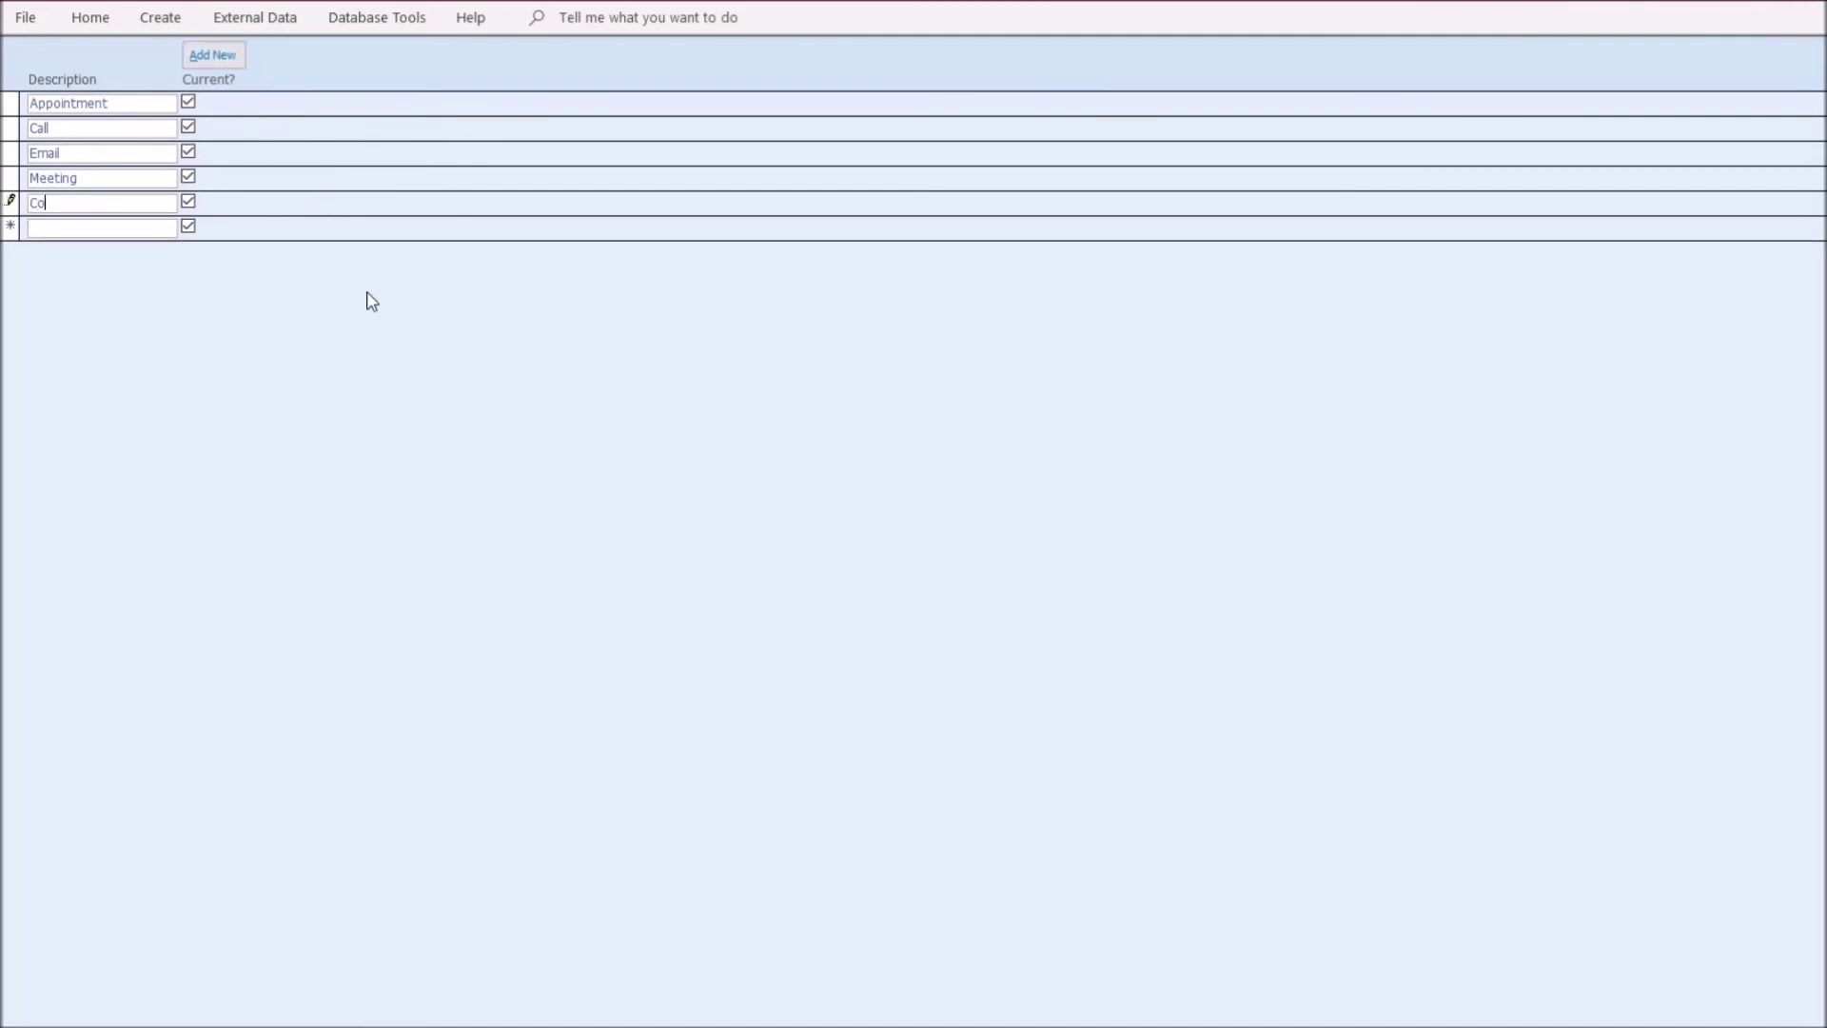
{"action": "type", "text": "nference"}
{"action": "key", "text": "F10"}
Confirm 'Conference' appears in the Address Book's Contact Type dropdown.
{"action": "left_click", "coordinate": [139, 215]}
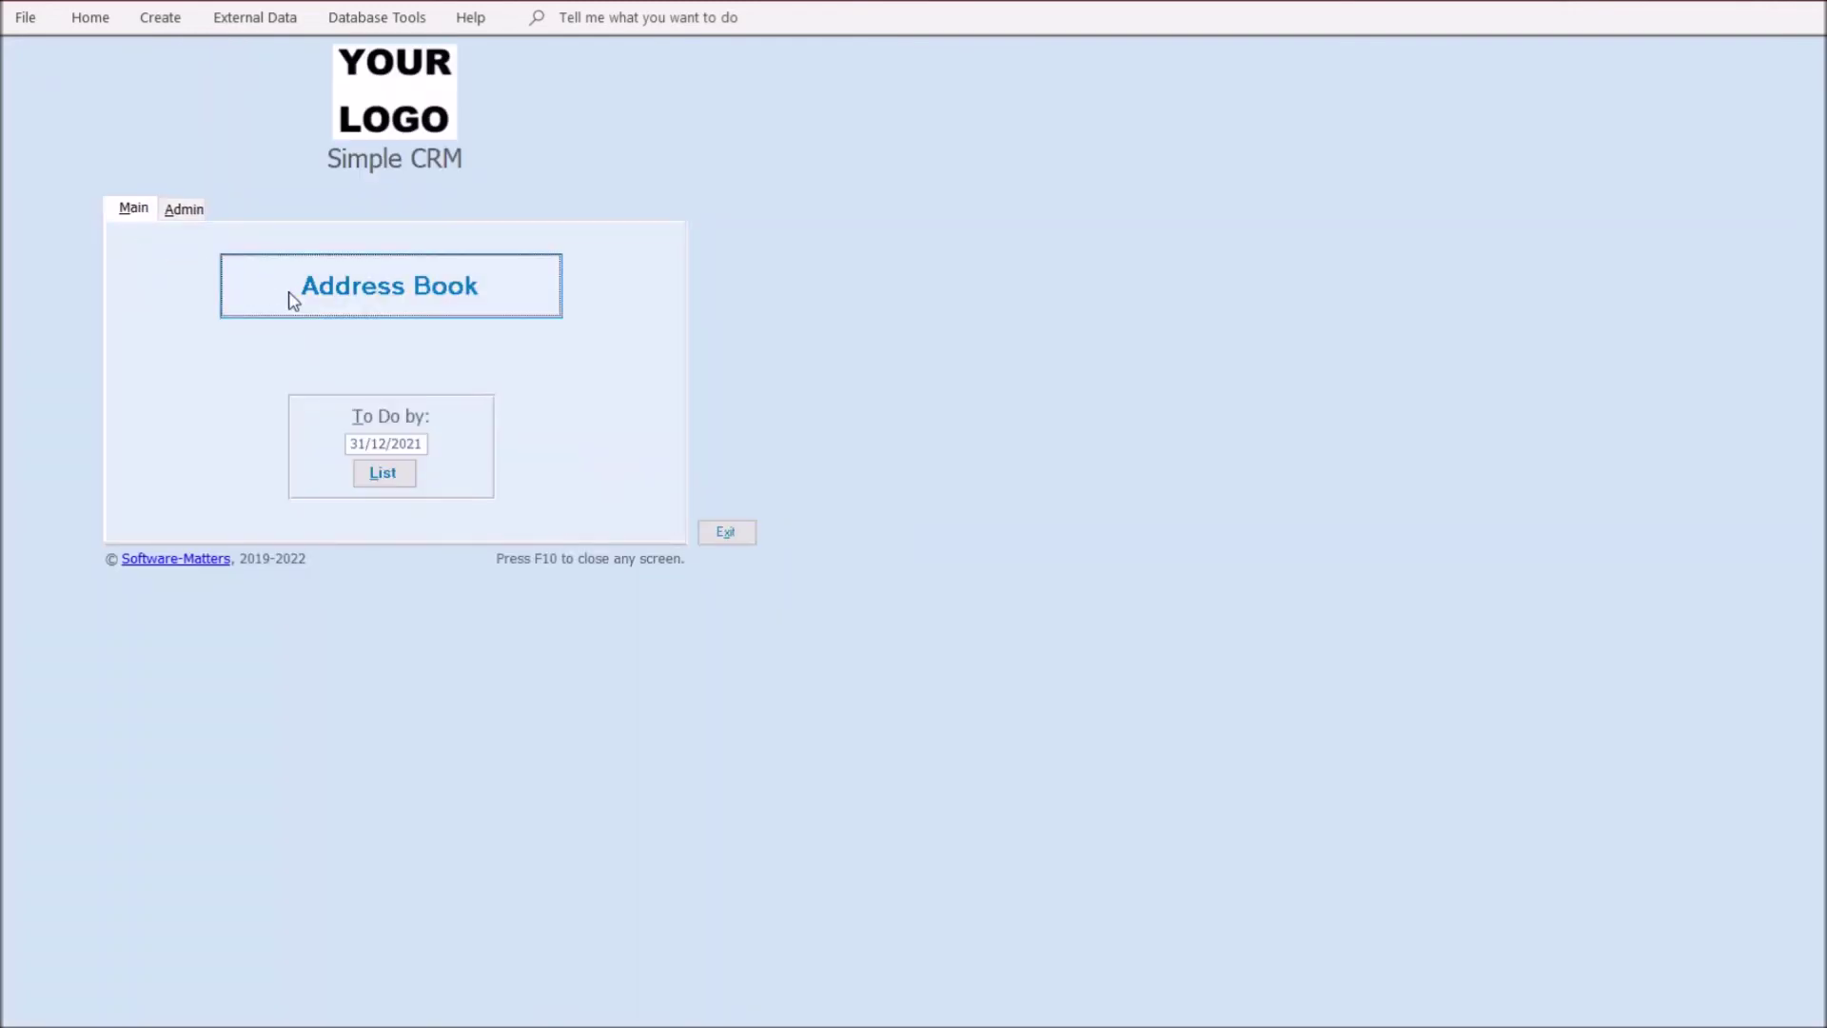
{"action": "left_click", "coordinate": [292, 297]}
{"action": "left_click", "coordinate": [600, 170]}
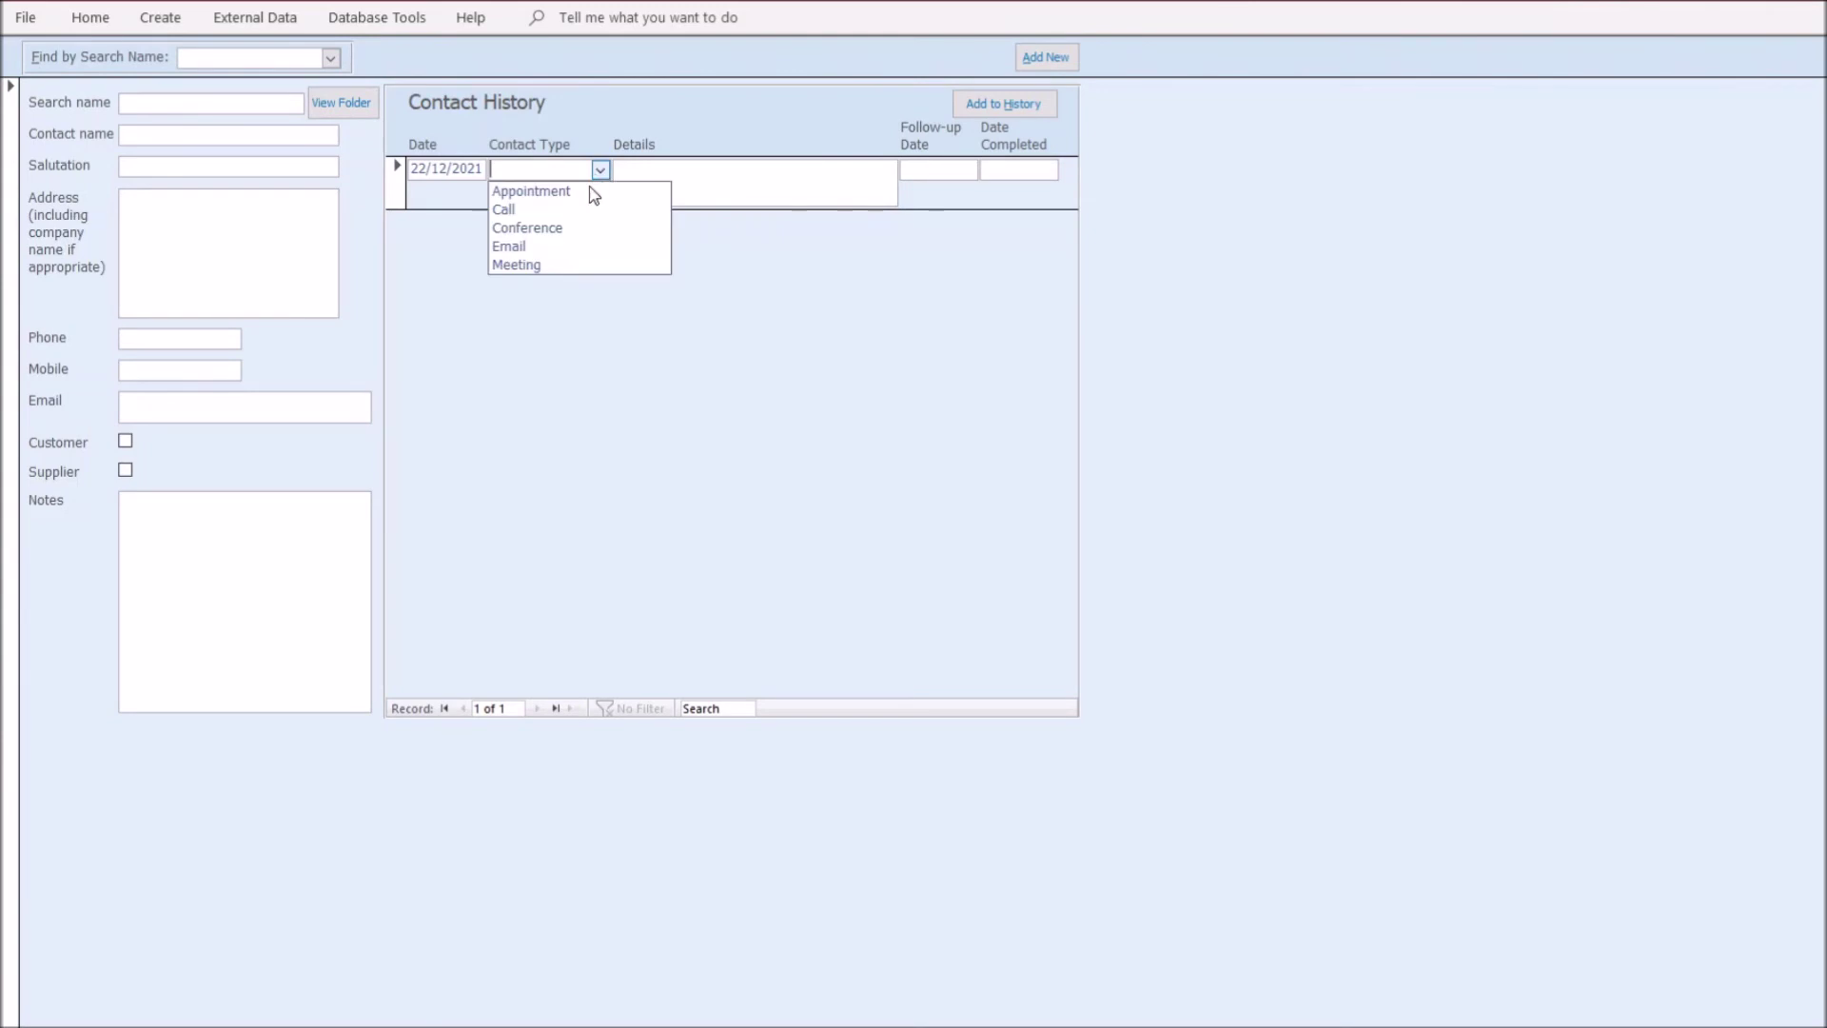
{"action": "key", "text": "F10"}
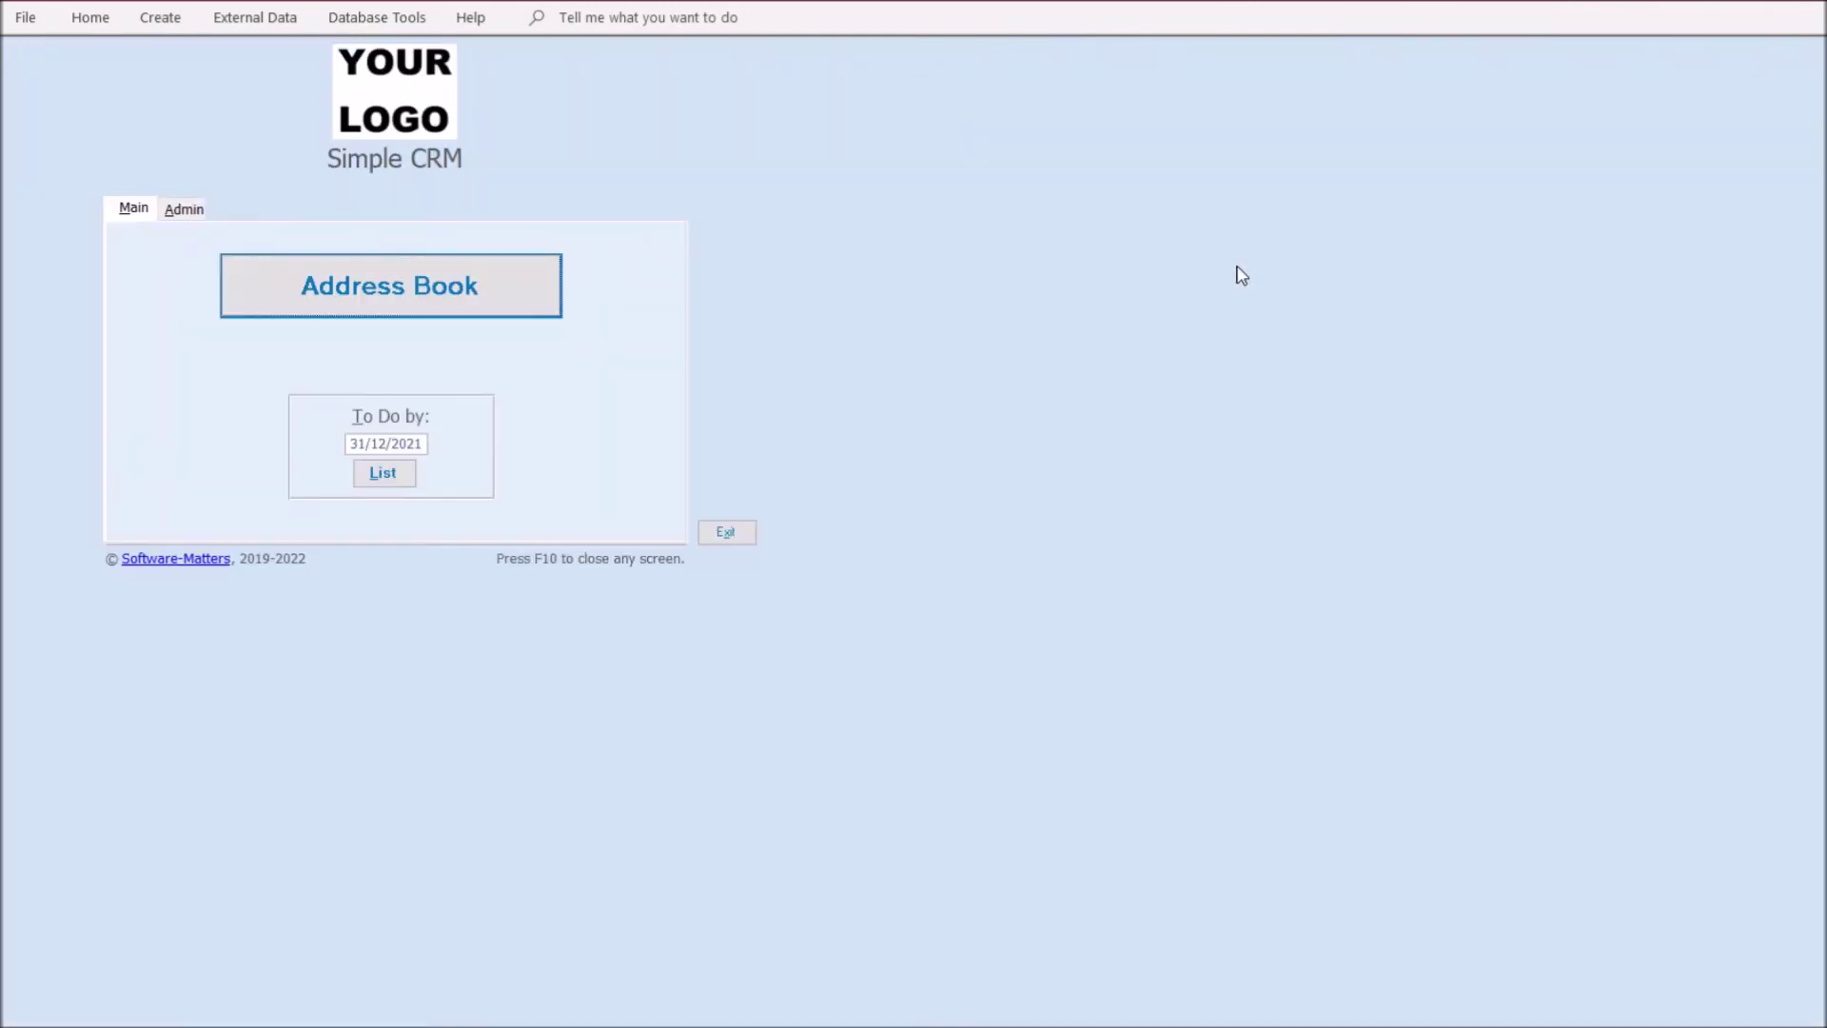
{"action": "left_click", "coordinate": [185, 209]}
Review the Database Properties paths, including the backup path, then close the form.
{"action": "left_click", "coordinate": [609, 473]}
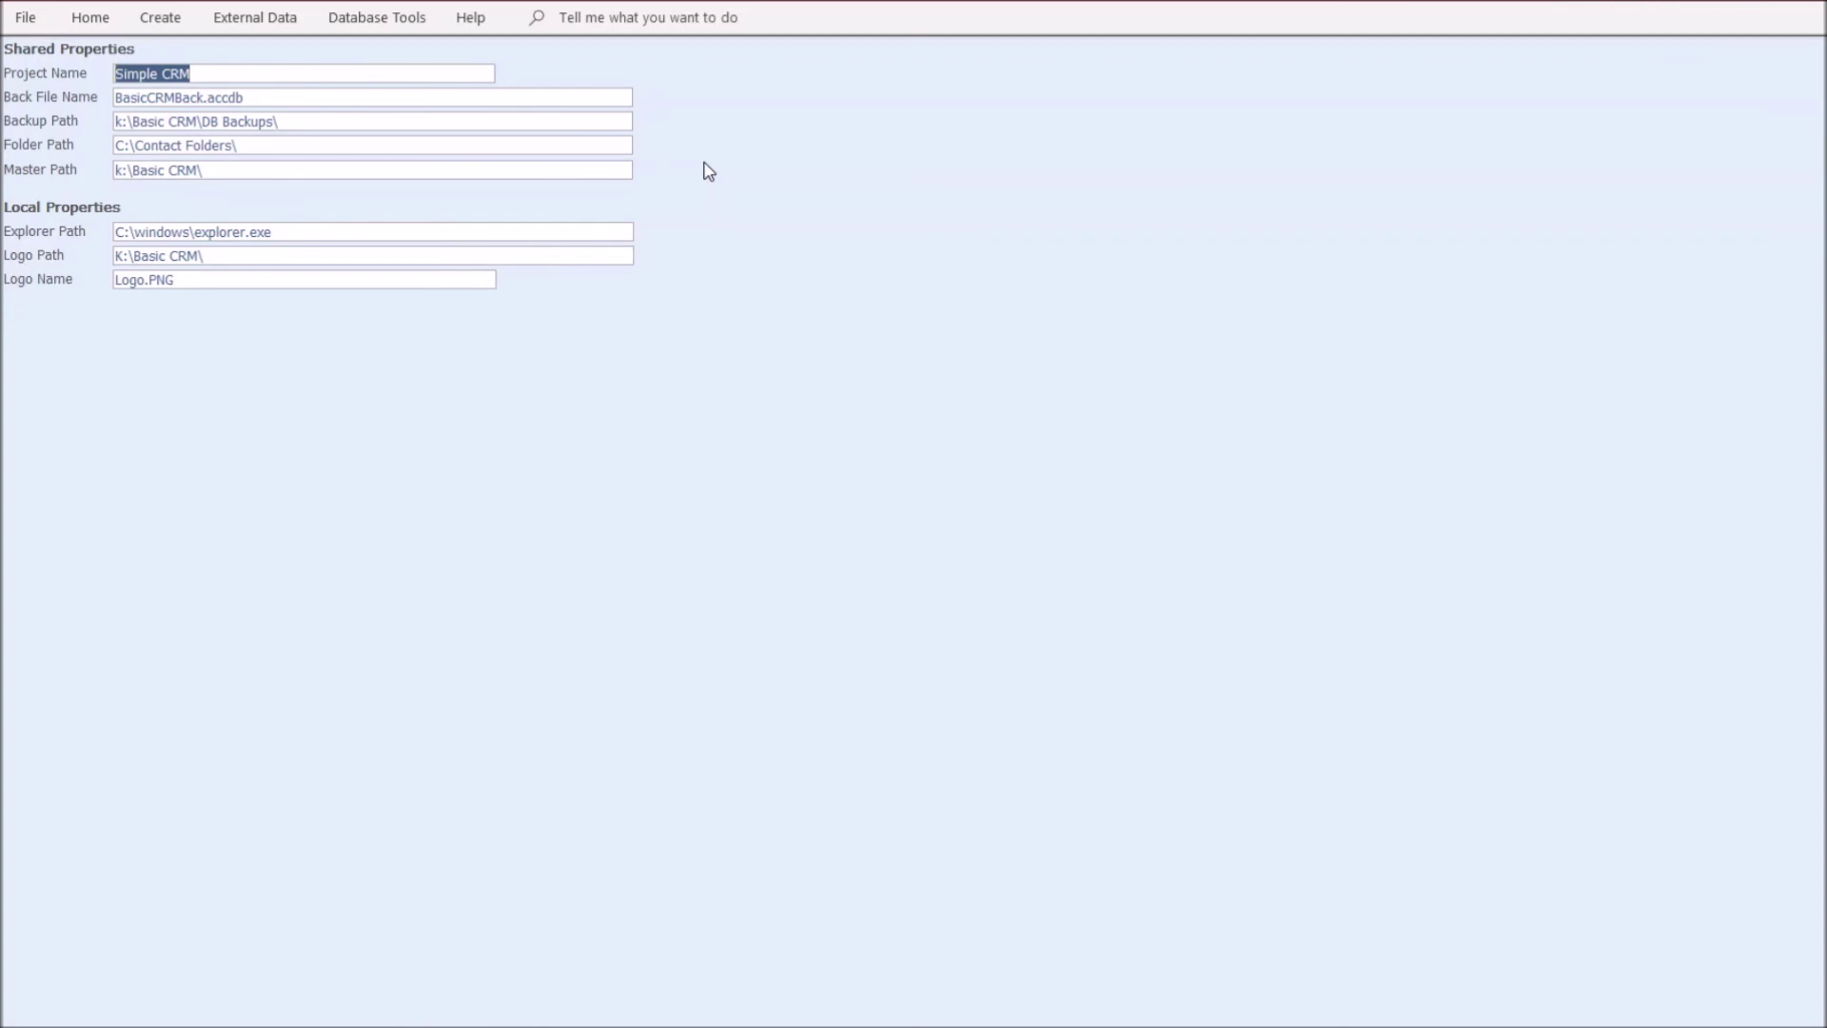
{"action": "key", "text": "F10"}
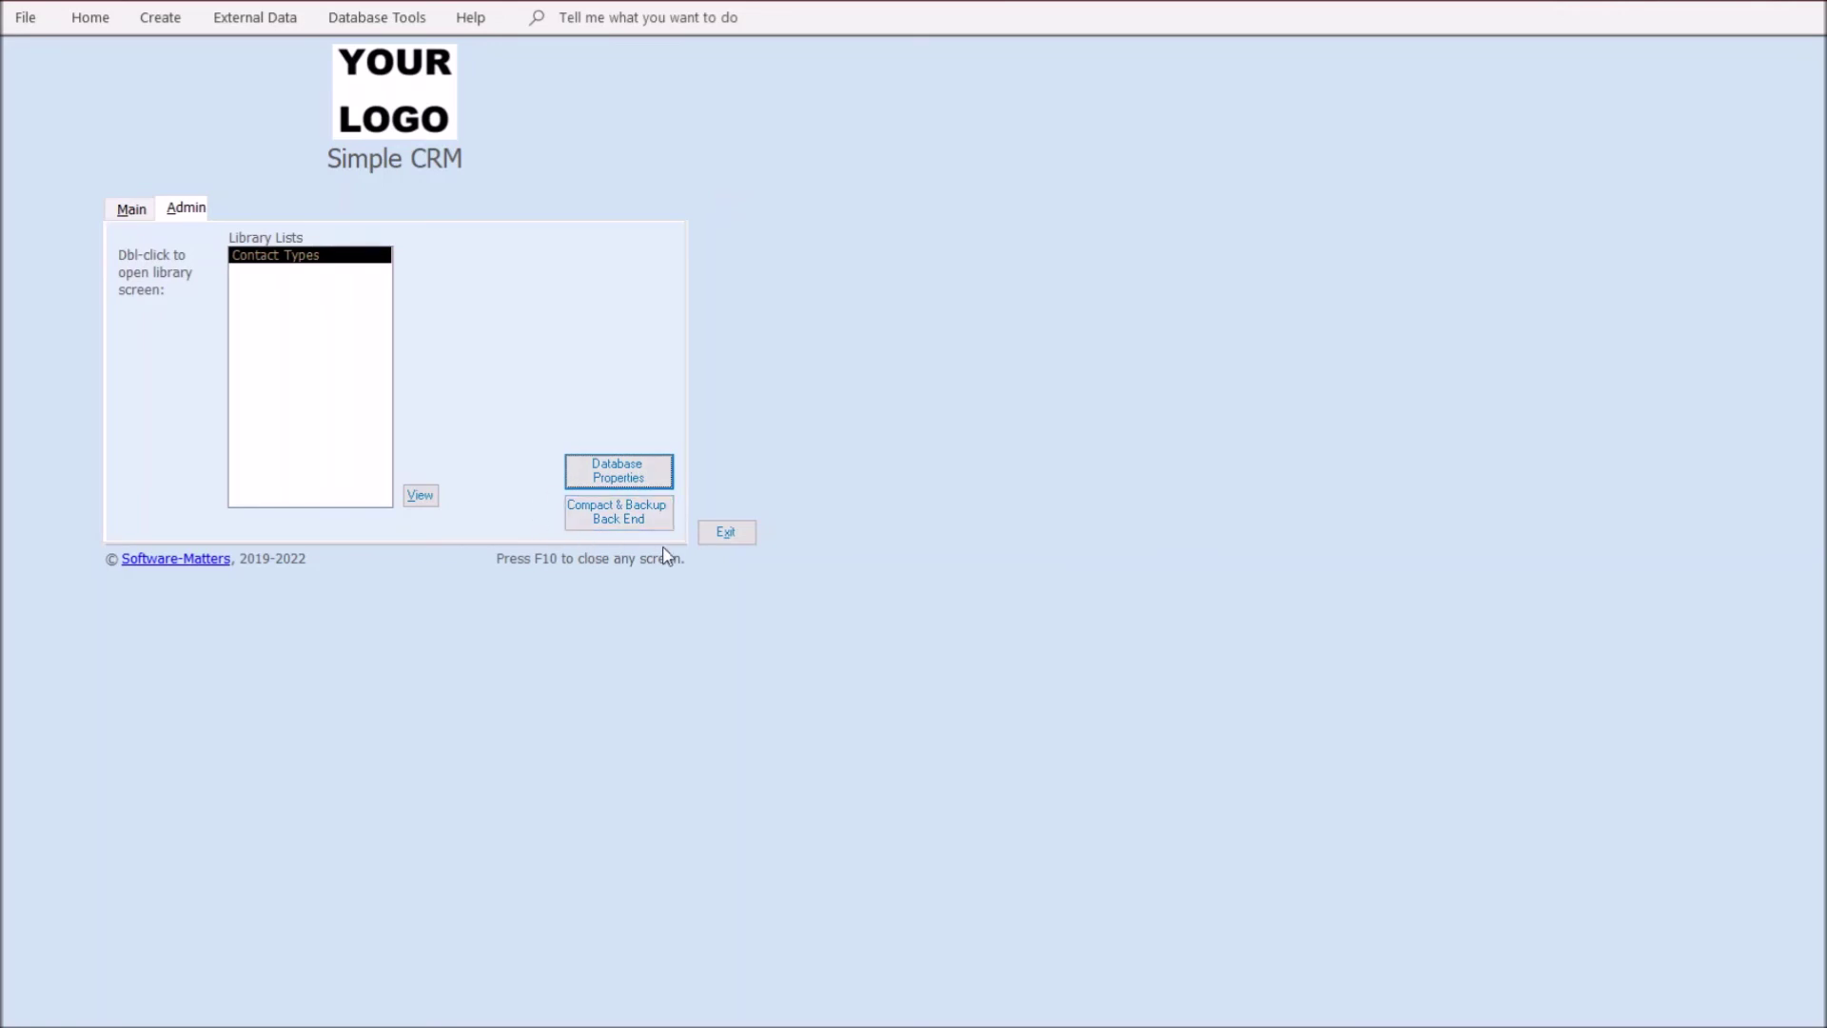
Run Compact and Backup on the back-end database, confirm, and acknowledge the success message.
{"action": "left_click", "coordinate": [645, 521]}
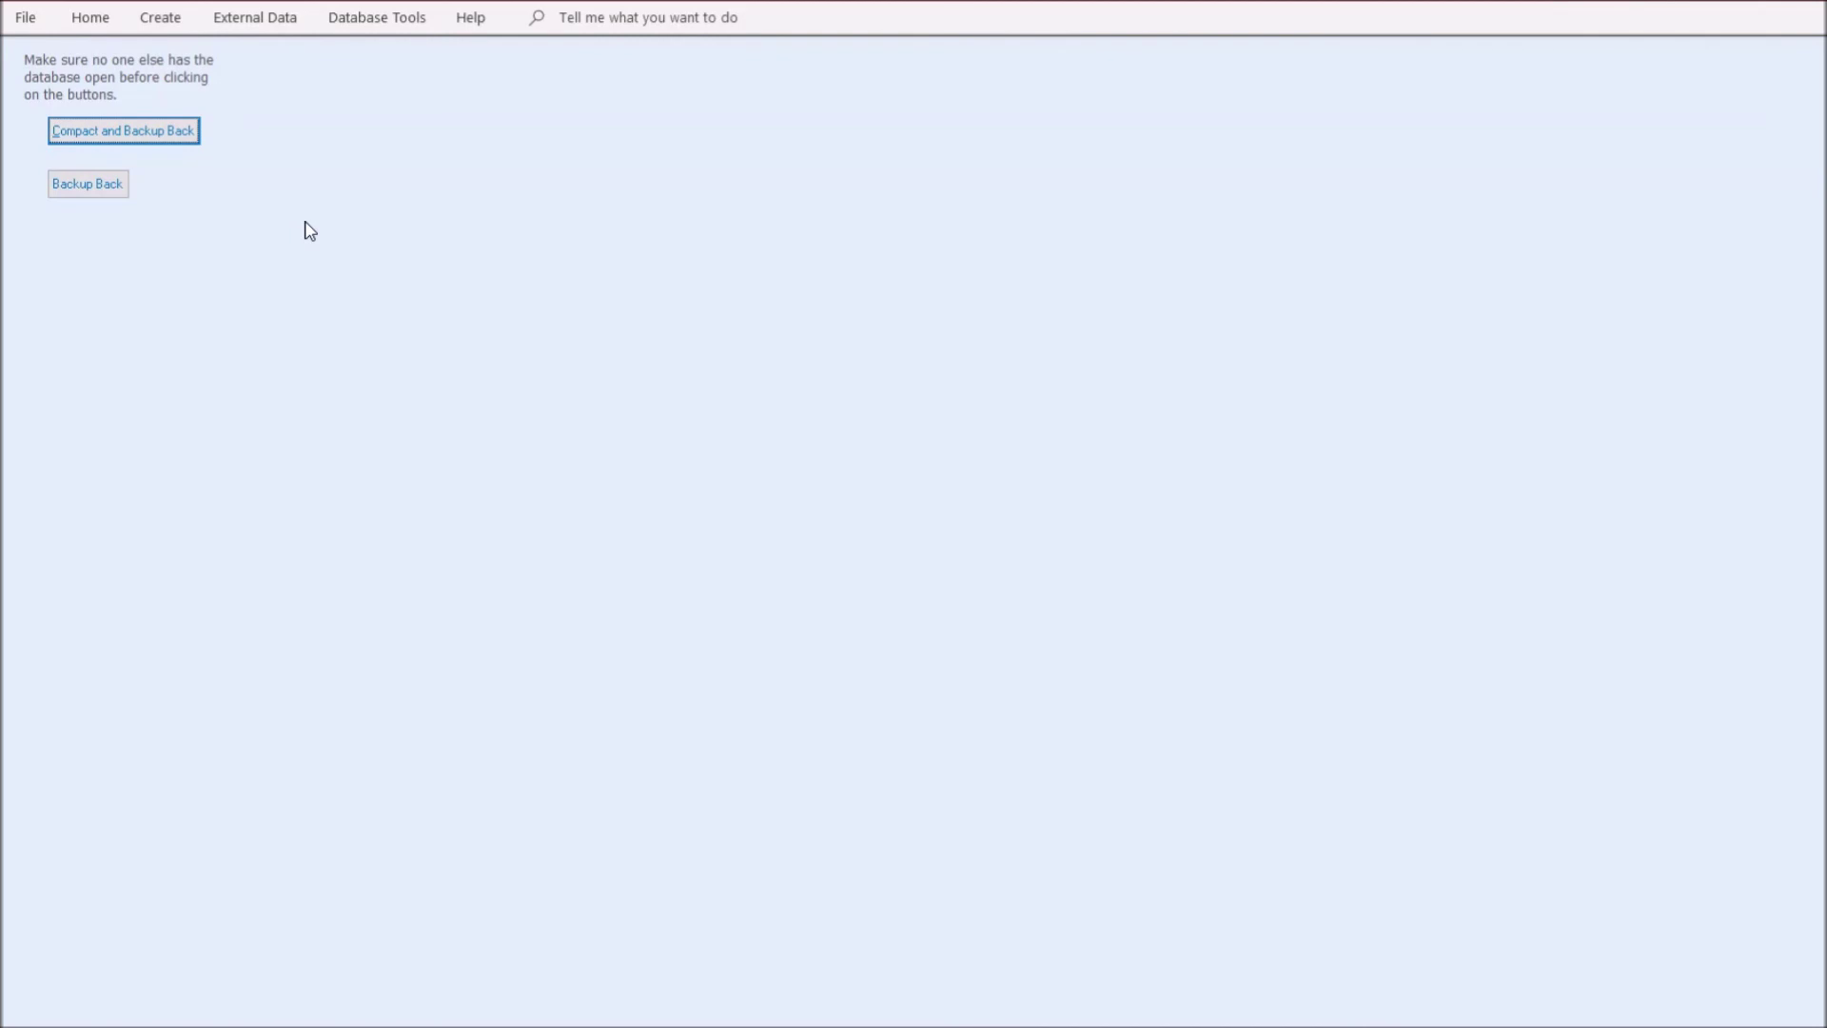
{"action": "left_click", "coordinate": [123, 136]}
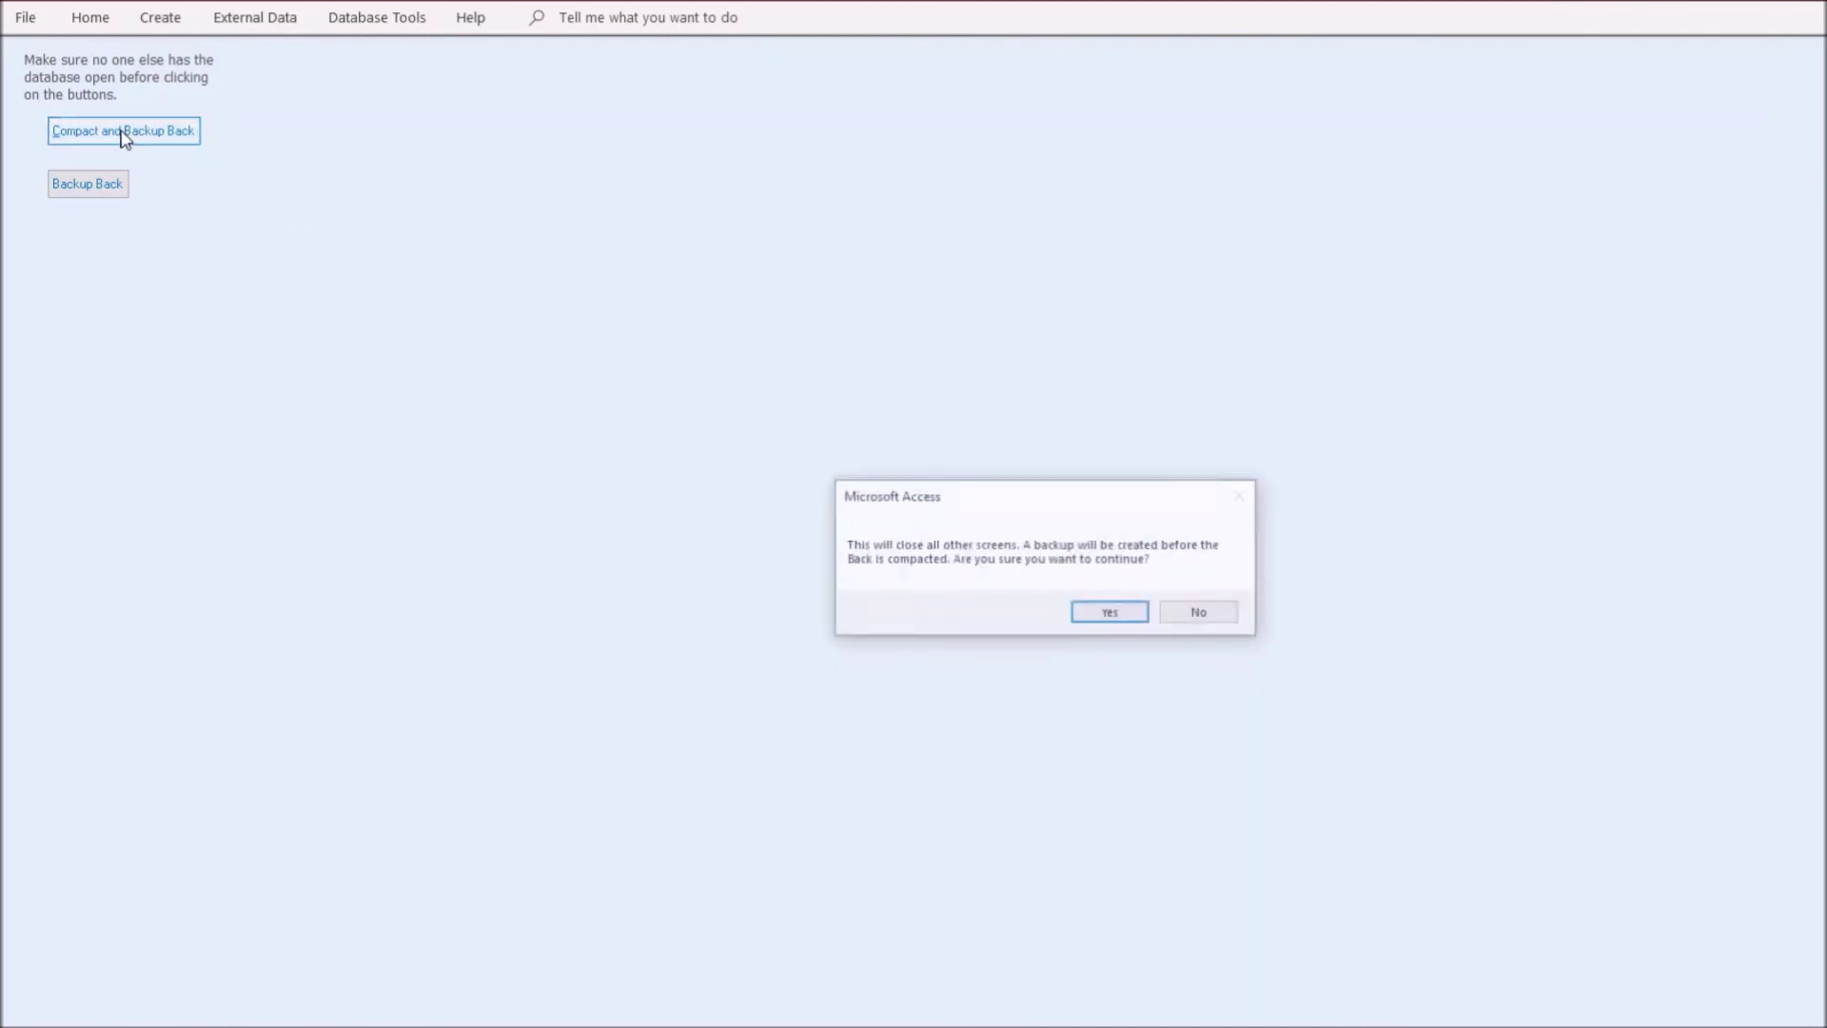
{"action": "left_click", "coordinate": [1111, 612]}
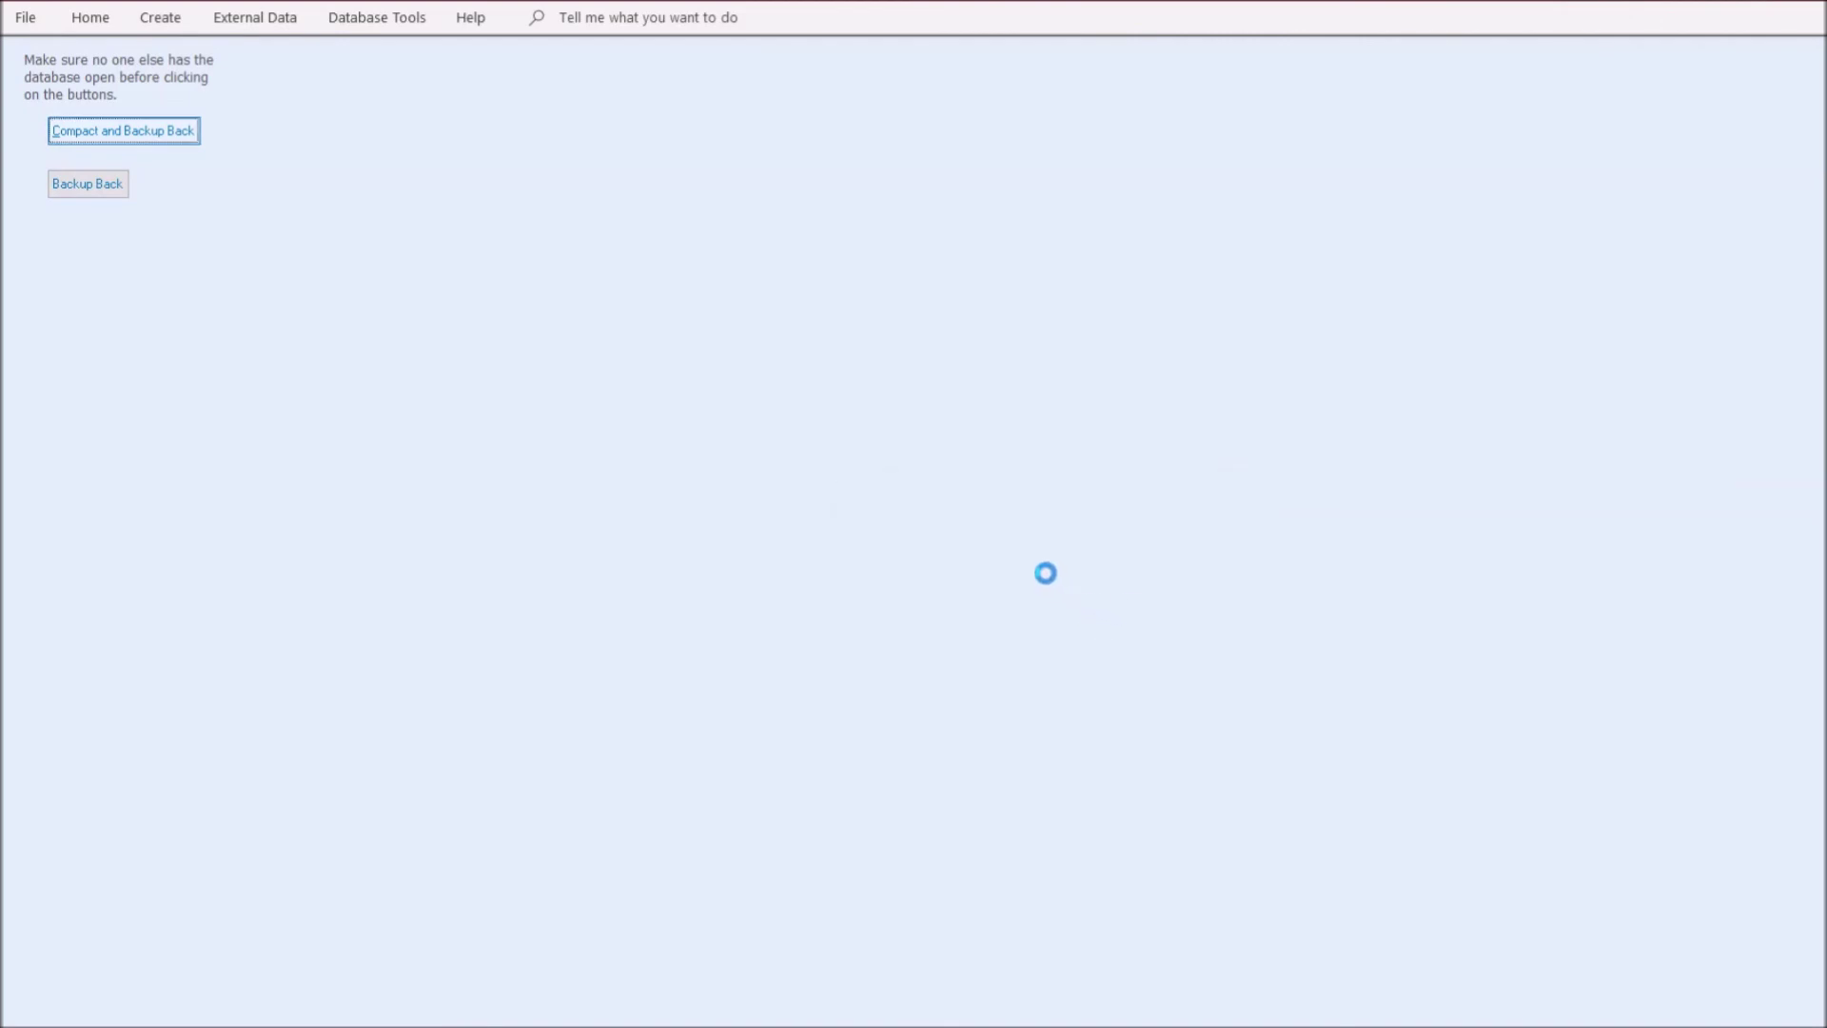
{"action": "left_click", "coordinate": [1094, 601]}
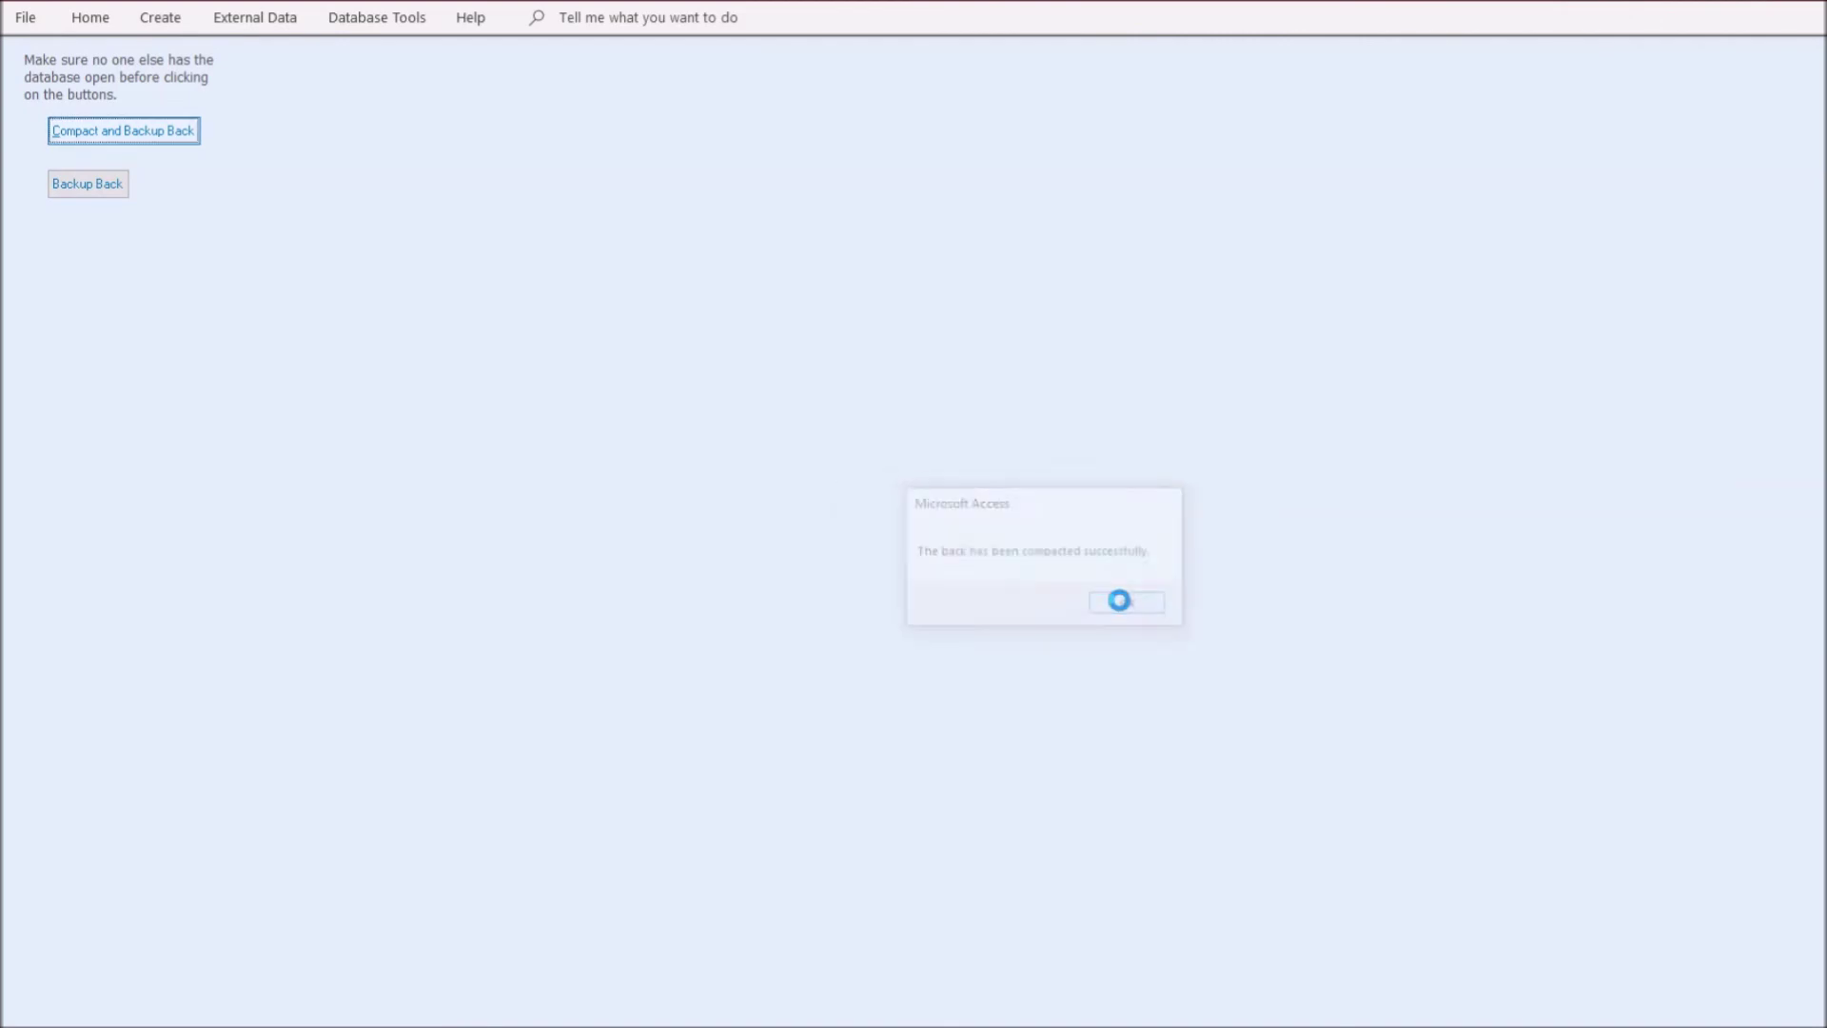